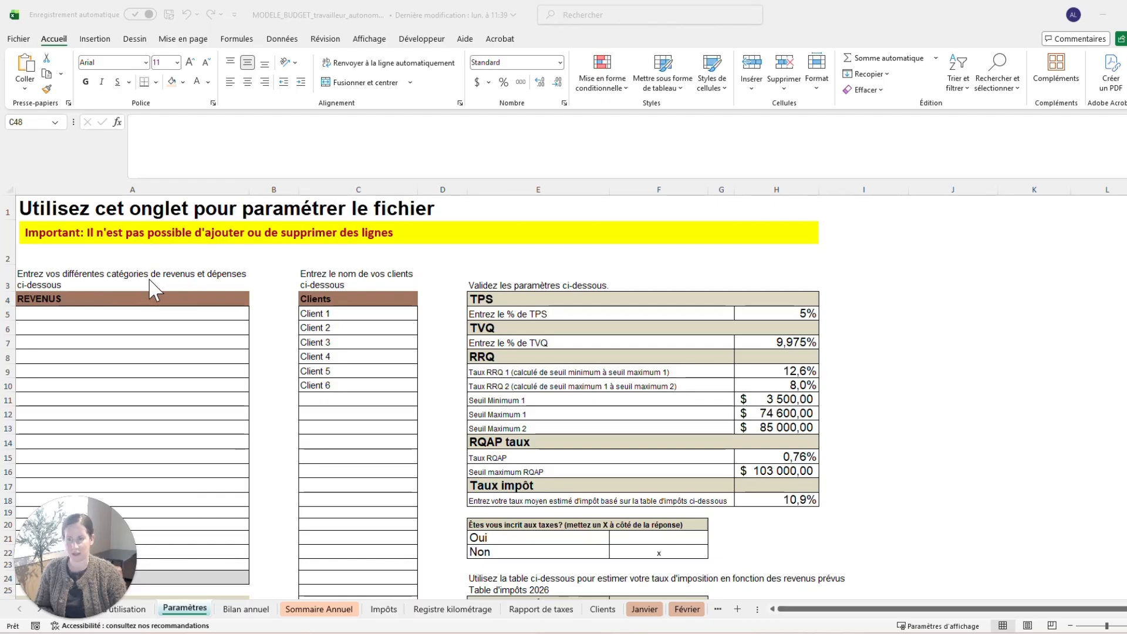
# Enter "Ventes de produits numérique" and "Contrats client" as the first two categories under REVENUS, starting in cell A5
pyautogui.scroll(-1, 130, 311)
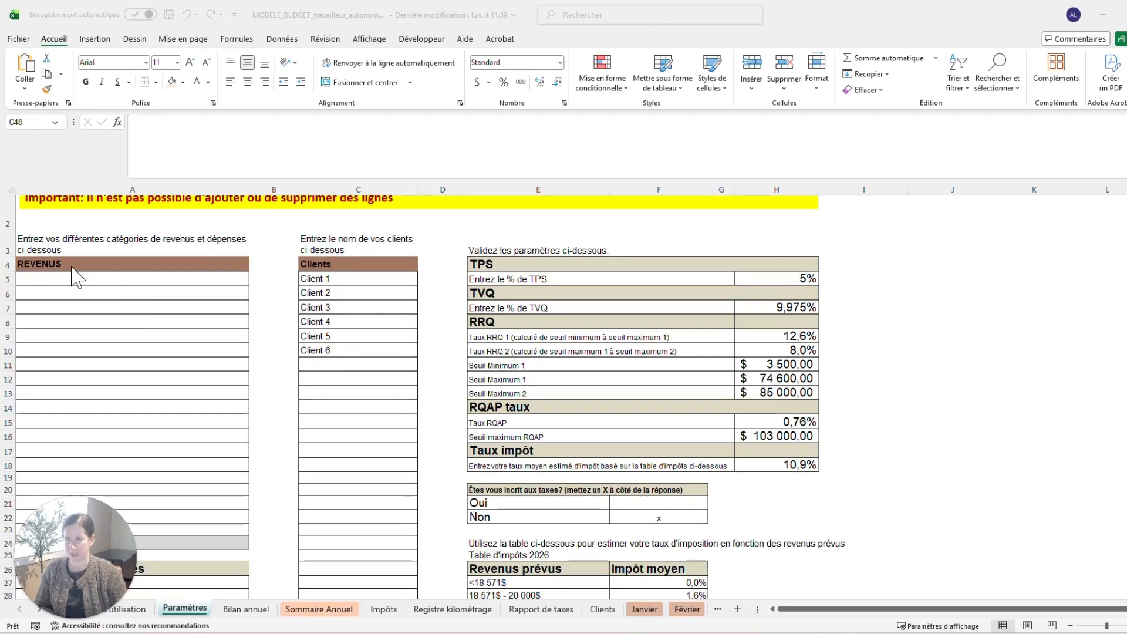
pyautogui.click(133, 278)
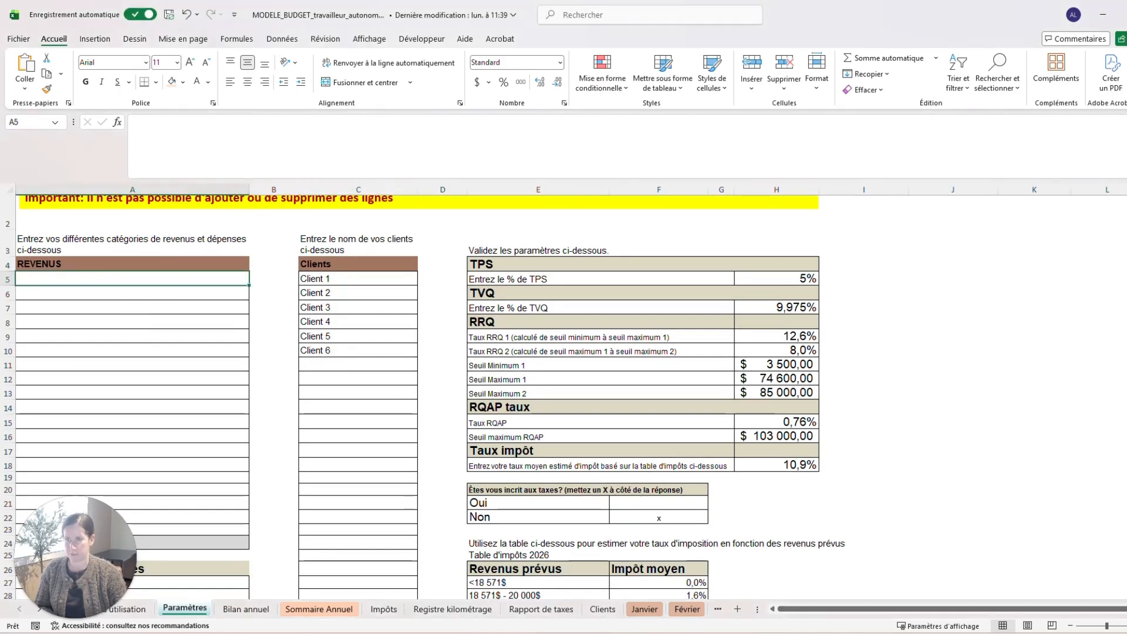
pyautogui.scroll(-4, 422, 396)
pyautogui.scroll(-4, 563, 396)
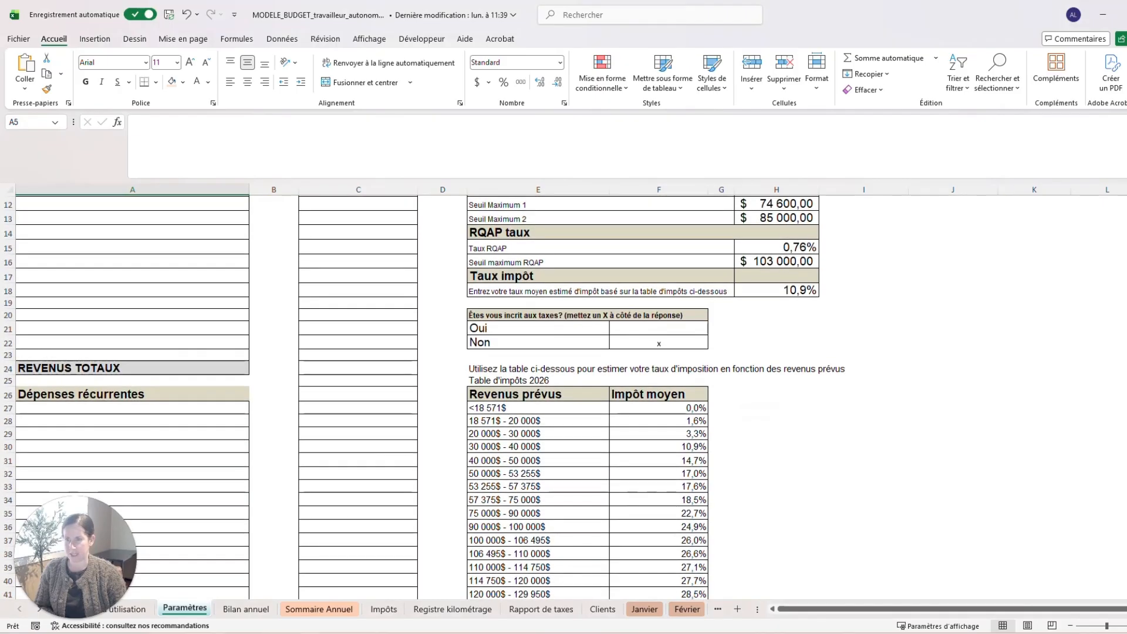
pyautogui.scroll(-6, 563, 397)
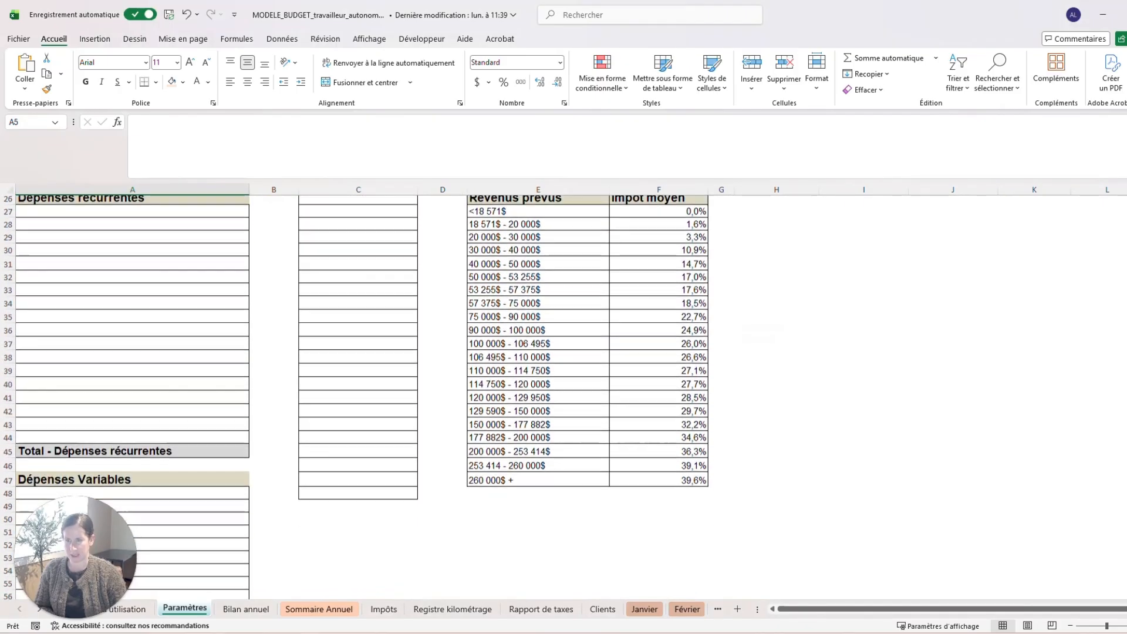
pyautogui.scroll(4, 563, 397)
pyautogui.scroll(8, 564, 397)
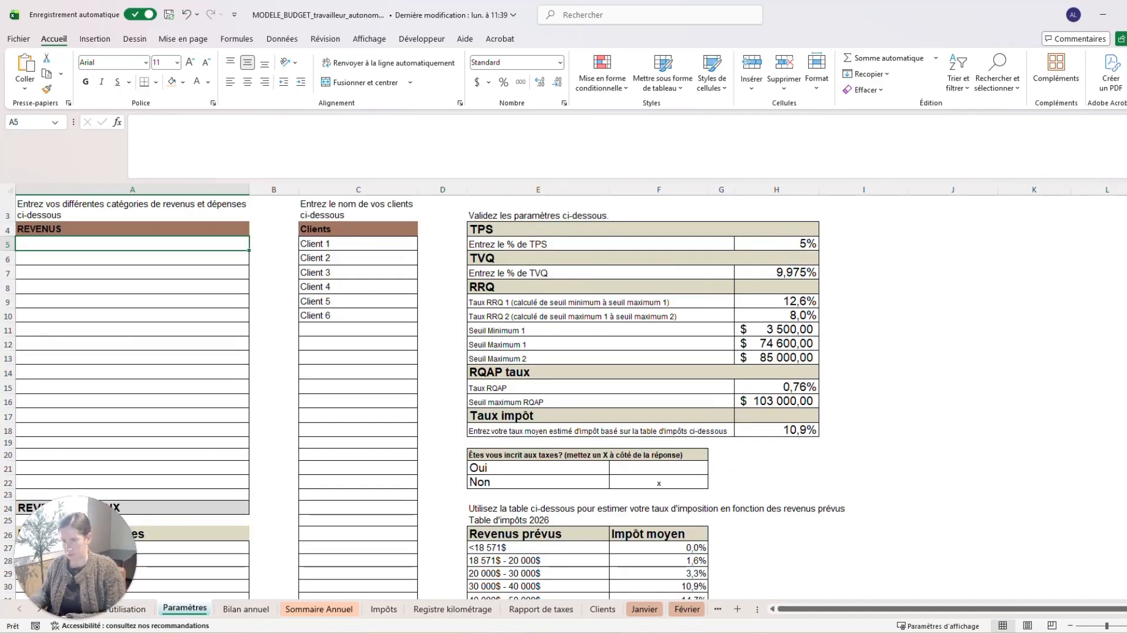
pyautogui.write('Ventes')
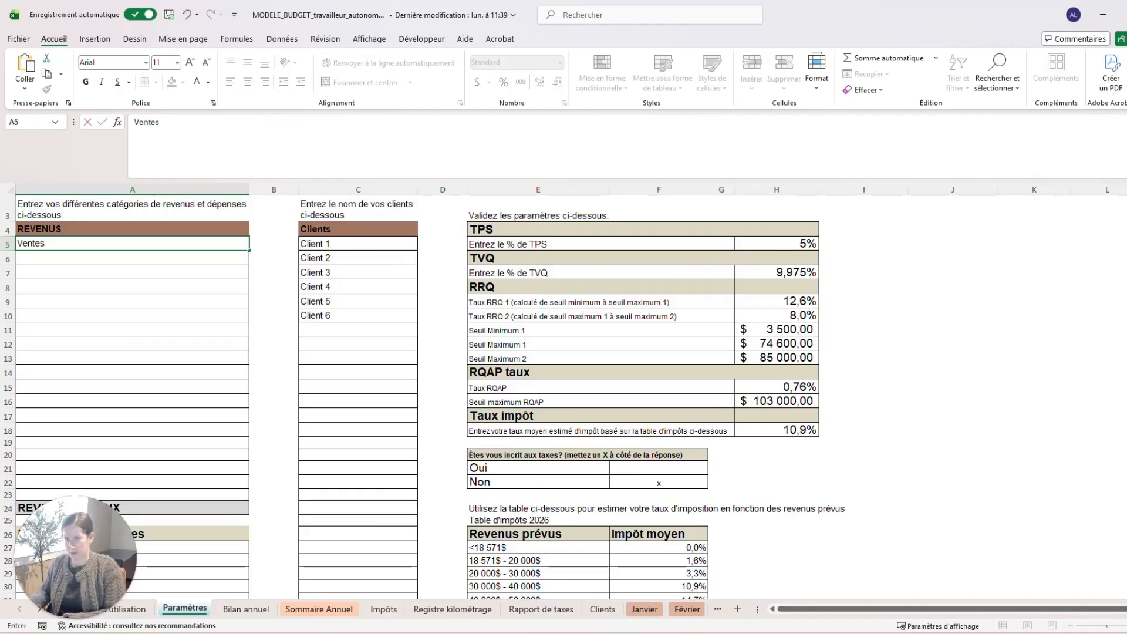
pyautogui.write(' de produits numérique')
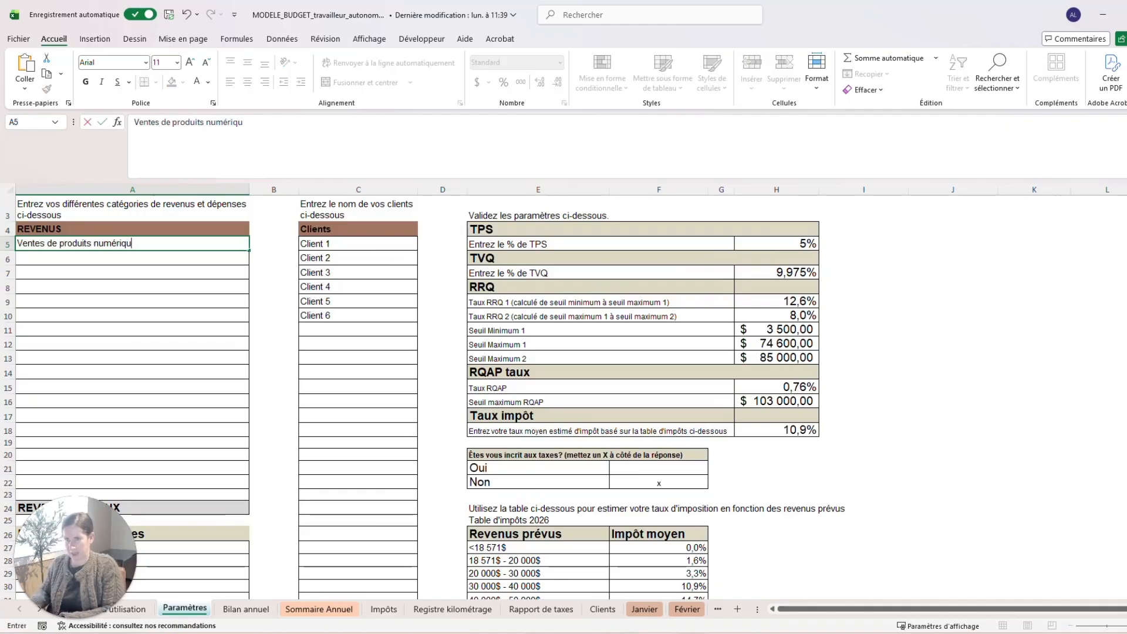
pyautogui.press('Return')
pyautogui.write('Contract')
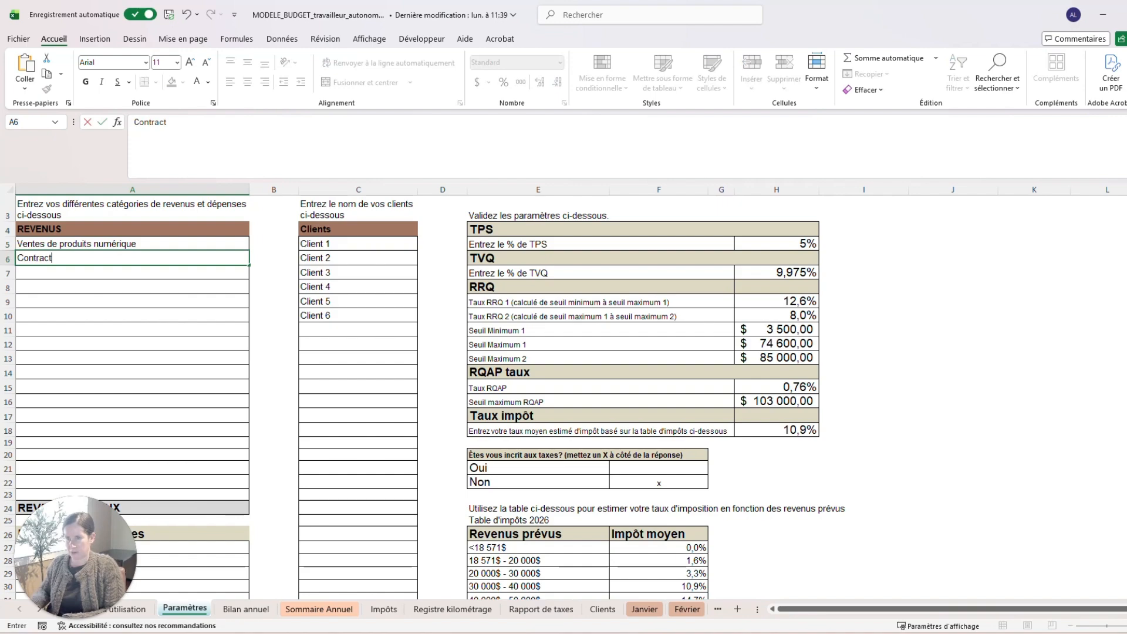
pyautogui.write('s clien')
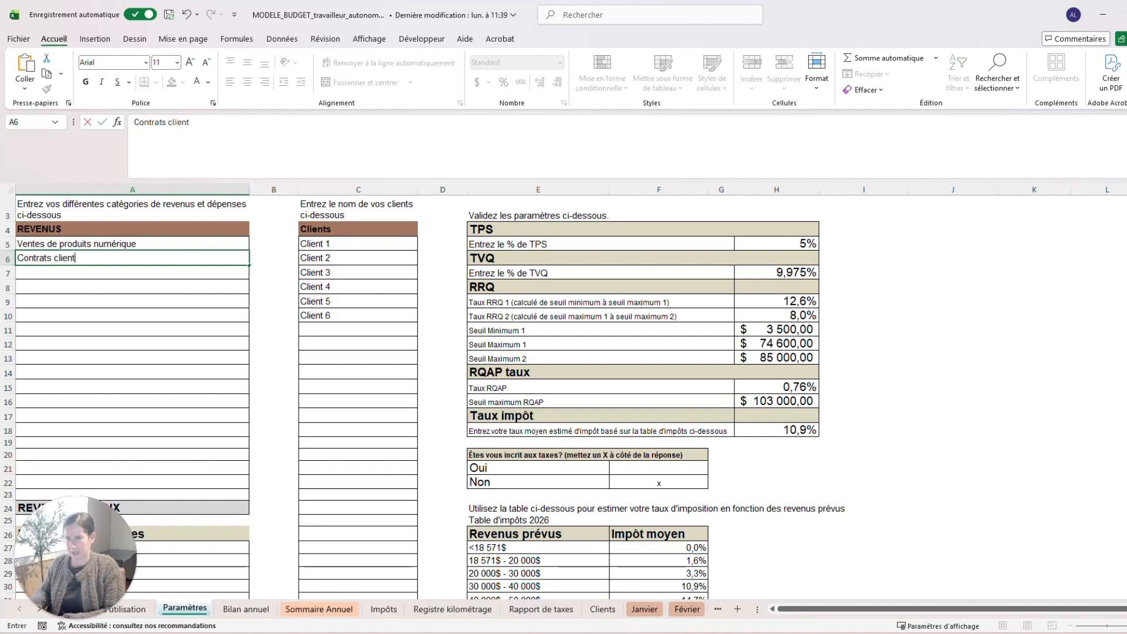
pyautogui.press('Return')
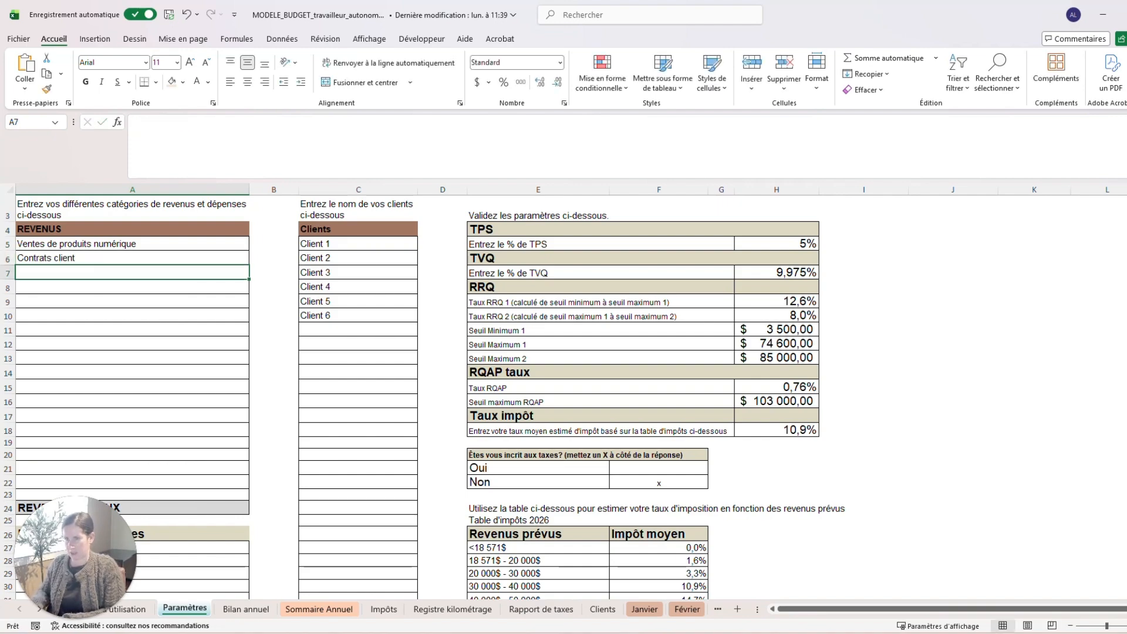
# Add "Création de fichiers excel personnalisés" as the third revenue category in cell A7
pyautogui.write('C')
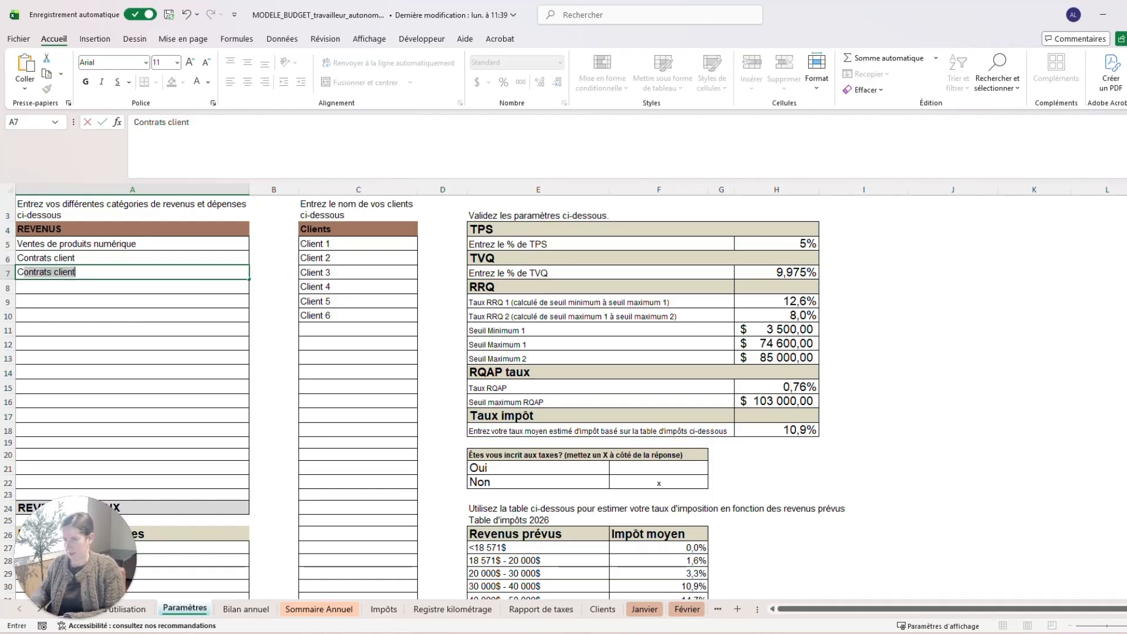
pyautogui.write('réation de fichiers E')
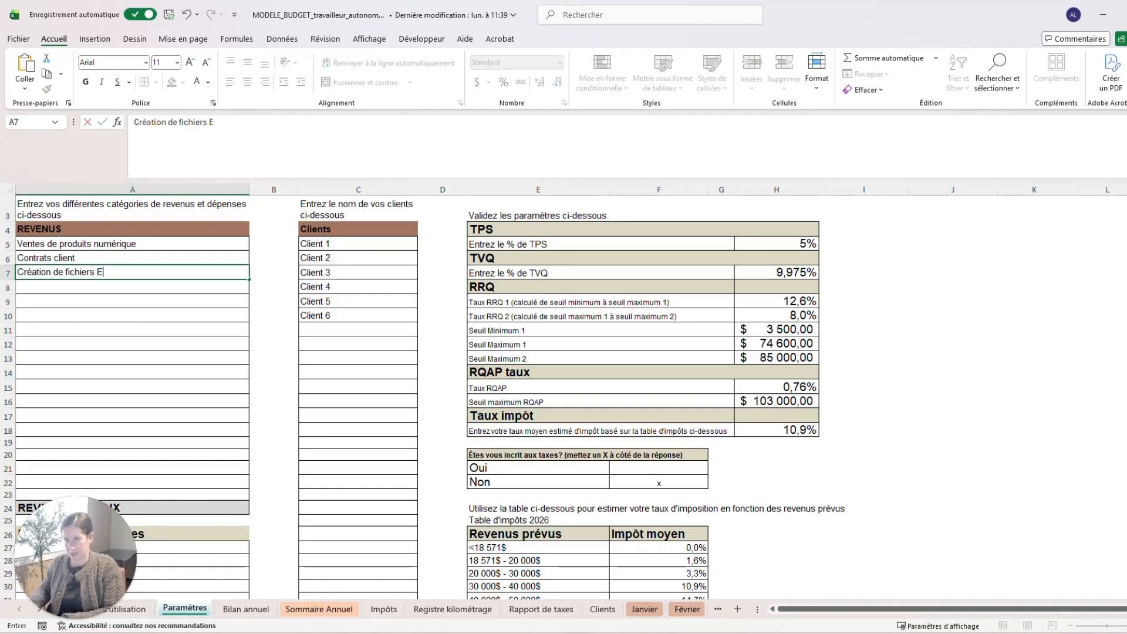
pyautogui.press('BackSpace')
pyautogui.write('excel perosnn')
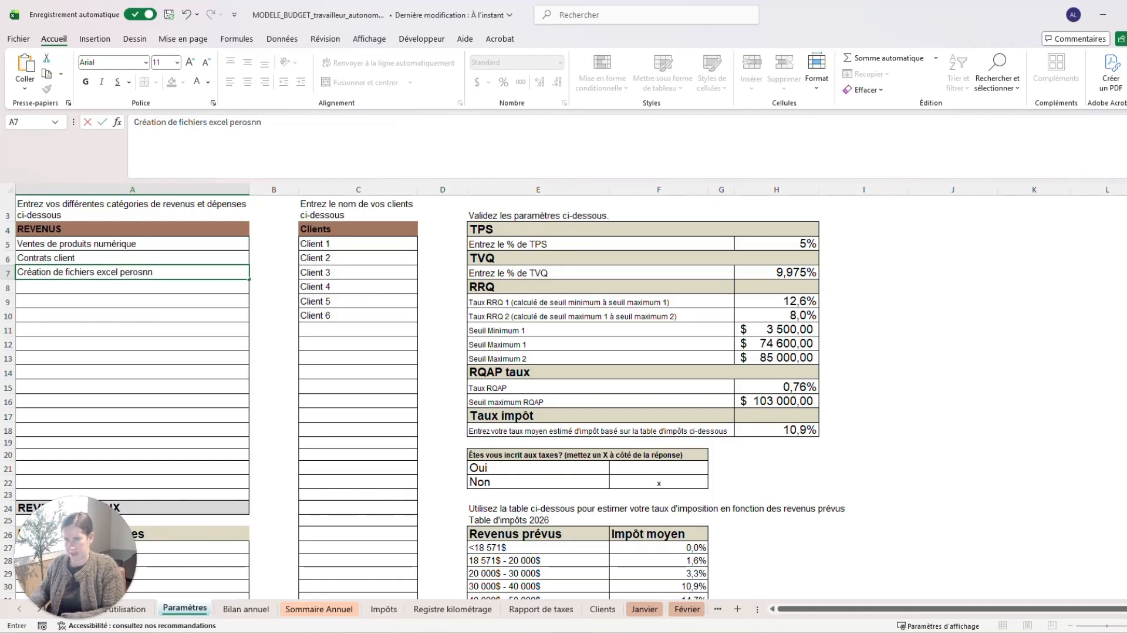
pyautogui.press('BackSpace')
pyautogui.press('BackSpace')
pyautogui.press('BackSpace')
pyautogui.press('BackSpace')
pyautogui.write('sonnalisés')
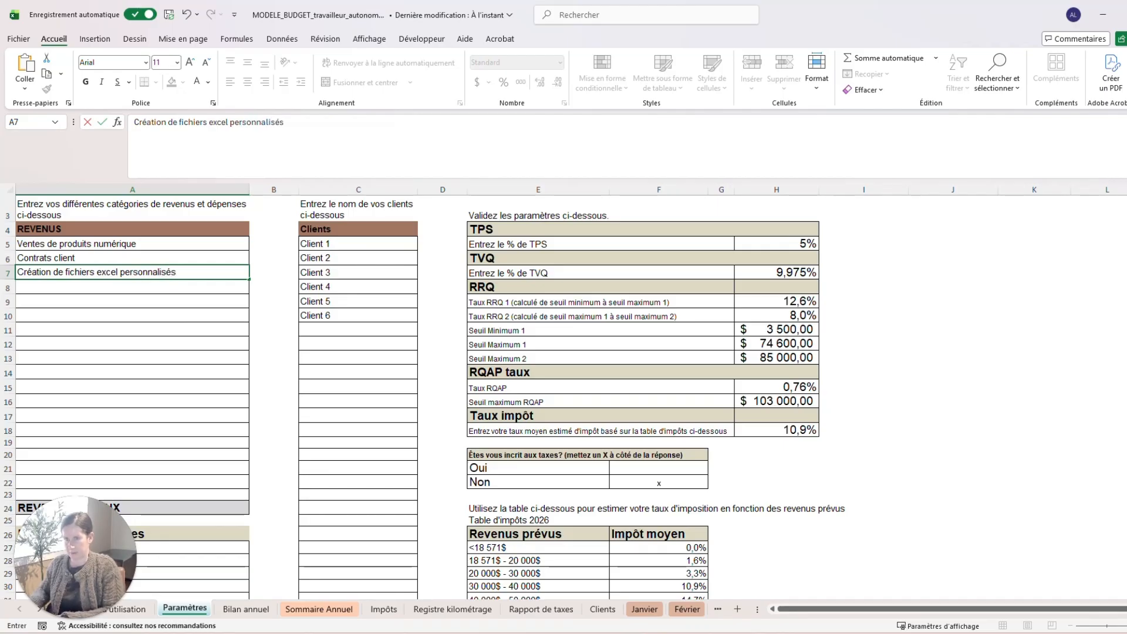
pyautogui.press('Return')
# List "Loyer", "Abonnement capcut" and "Frais logiciels" under Dépenses récurrentes, starting in cell A27
pyautogui.scroll(-3, 564, 399)
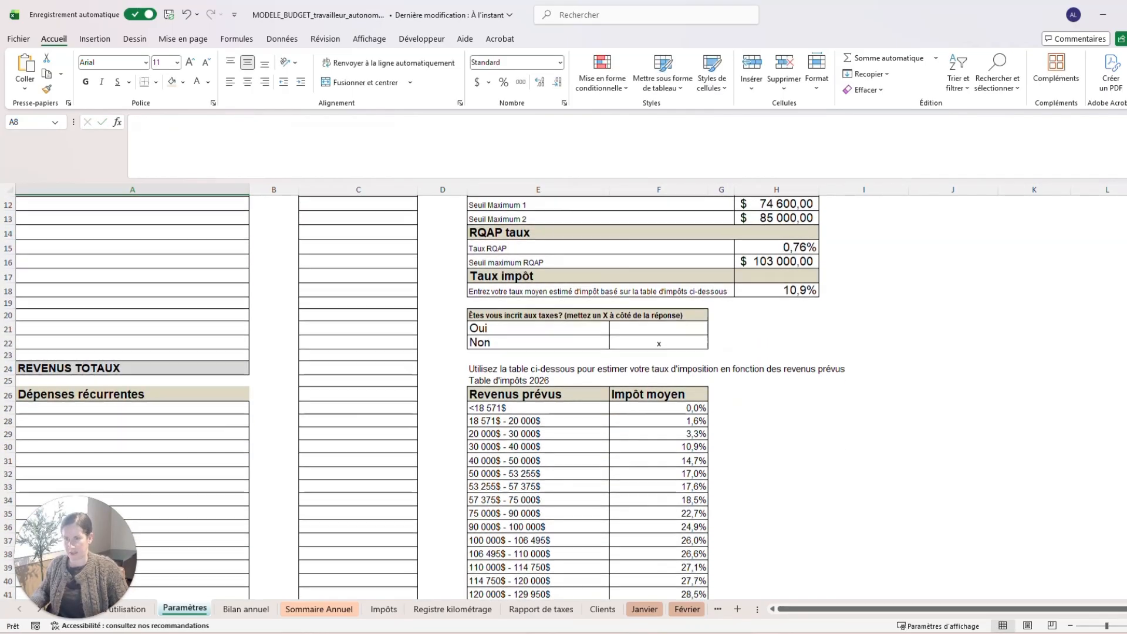
pyautogui.click(132, 407)
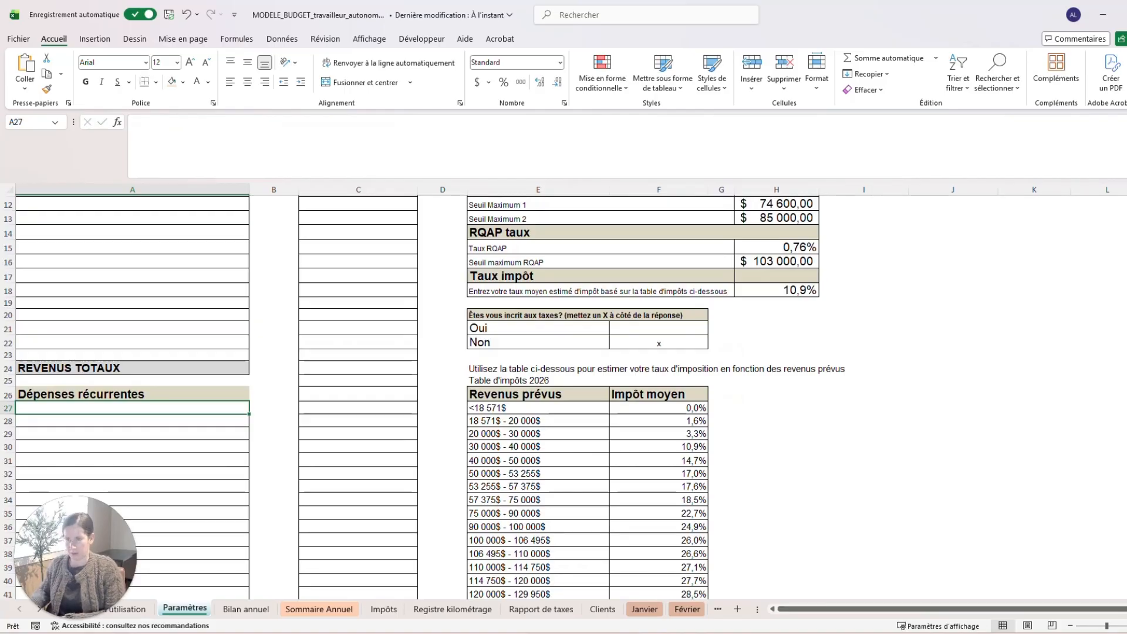
pyautogui.write('Loyer')
pyautogui.press('Return')
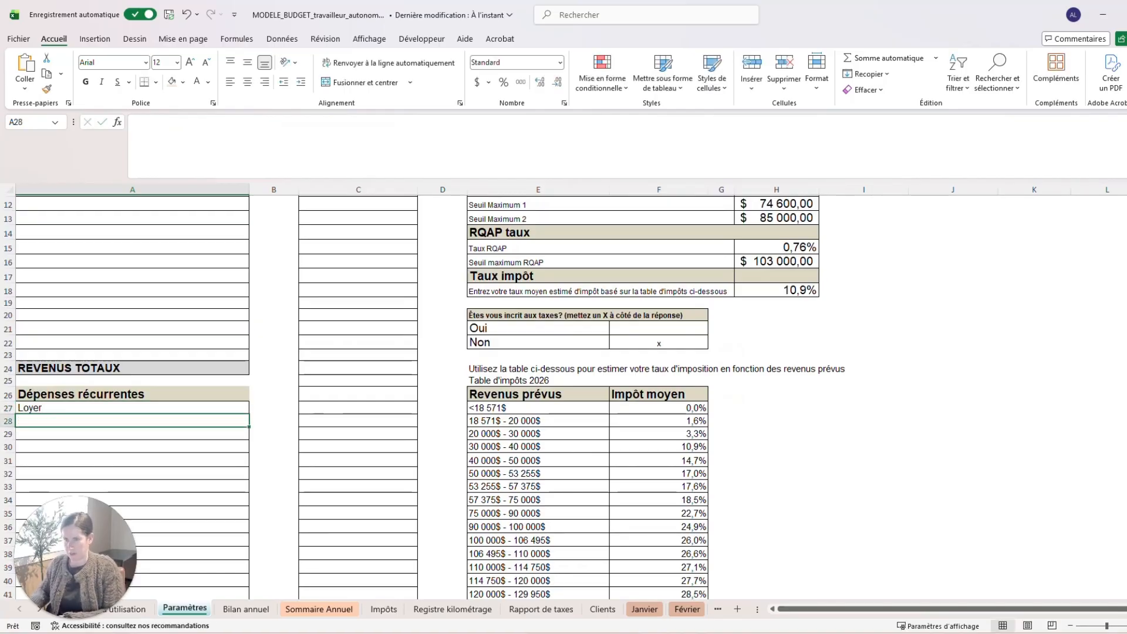
pyautogui.write('Abonnement in')
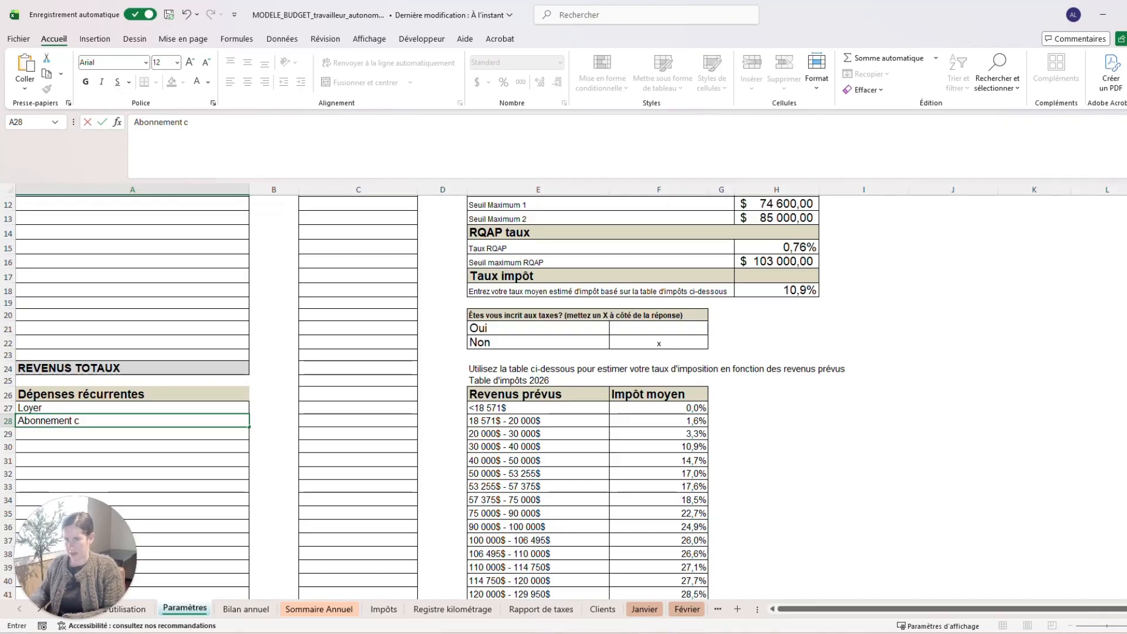
pyautogui.write('apcut')
pyautogui.press('Return')
pyautogui.write('Frais logiciel')
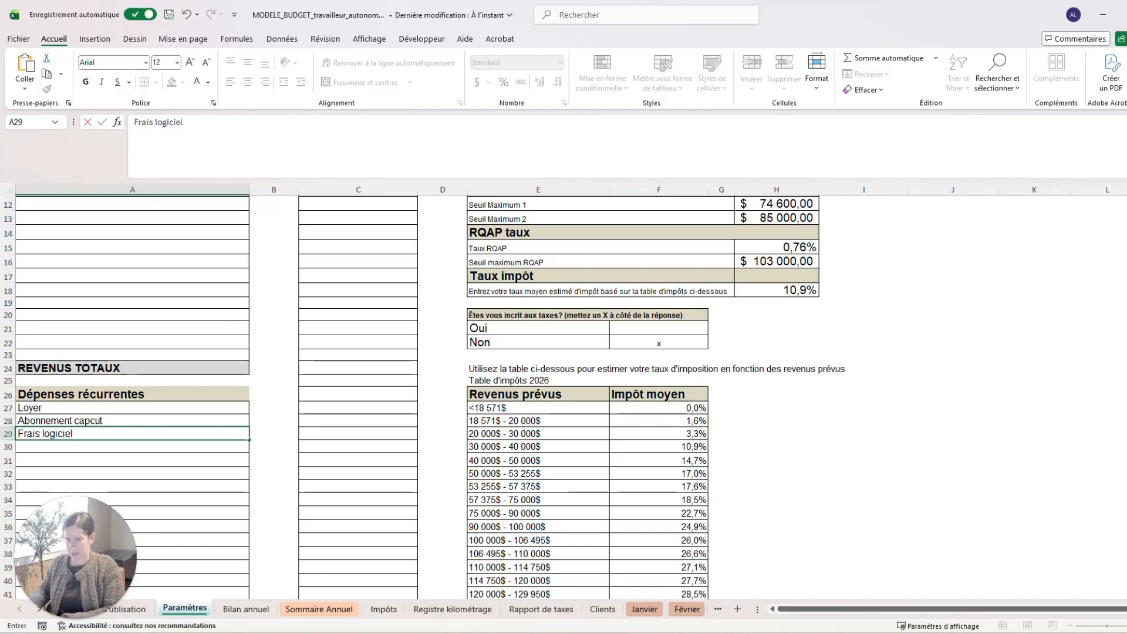
pyautogui.write('s')
pyautogui.press('Return')
# List "Publicités Facebook" and "Publicité Instagram" under Dépenses Variables, starting in cell A48
pyautogui.scroll(-6, 423, 396)
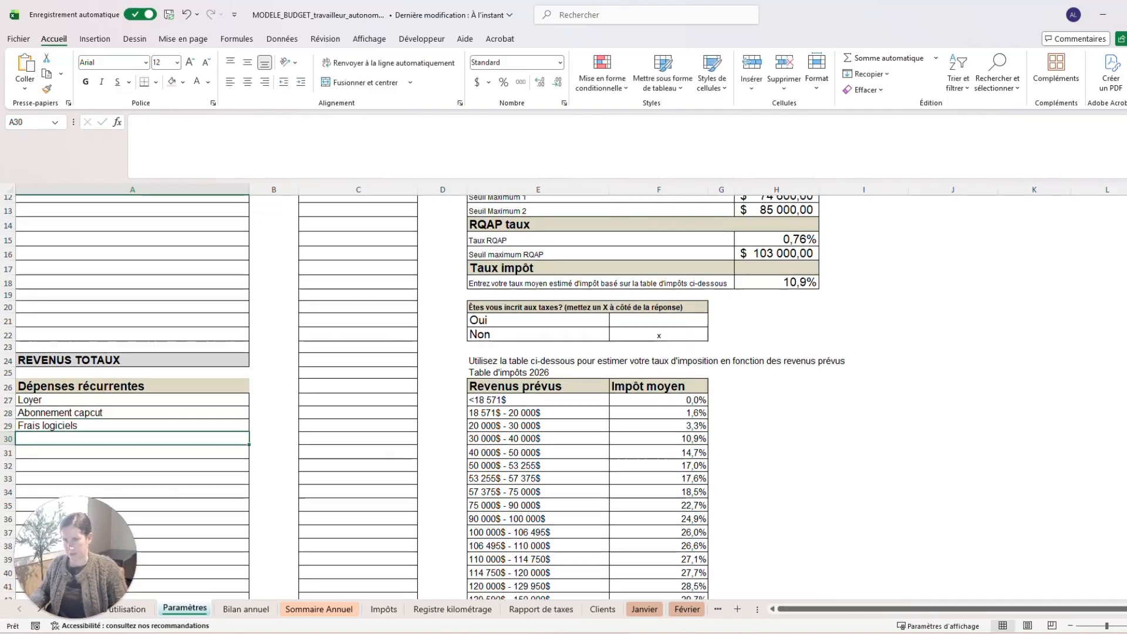
pyautogui.click(132, 445)
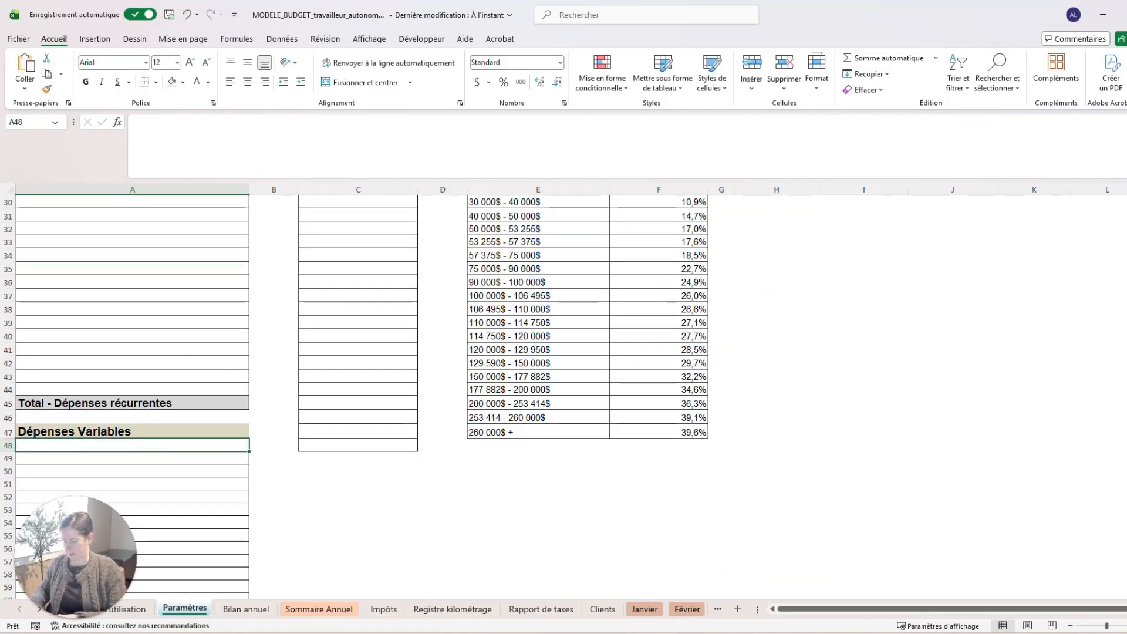
pyautogui.write('Publicit')
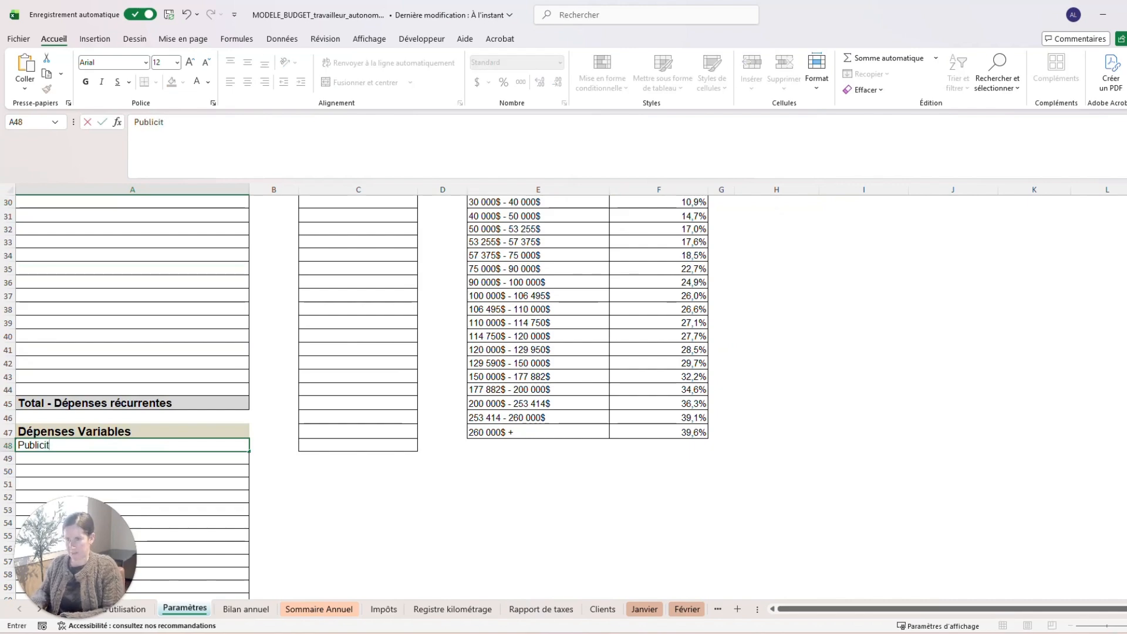
pyautogui.write('és Faceb')
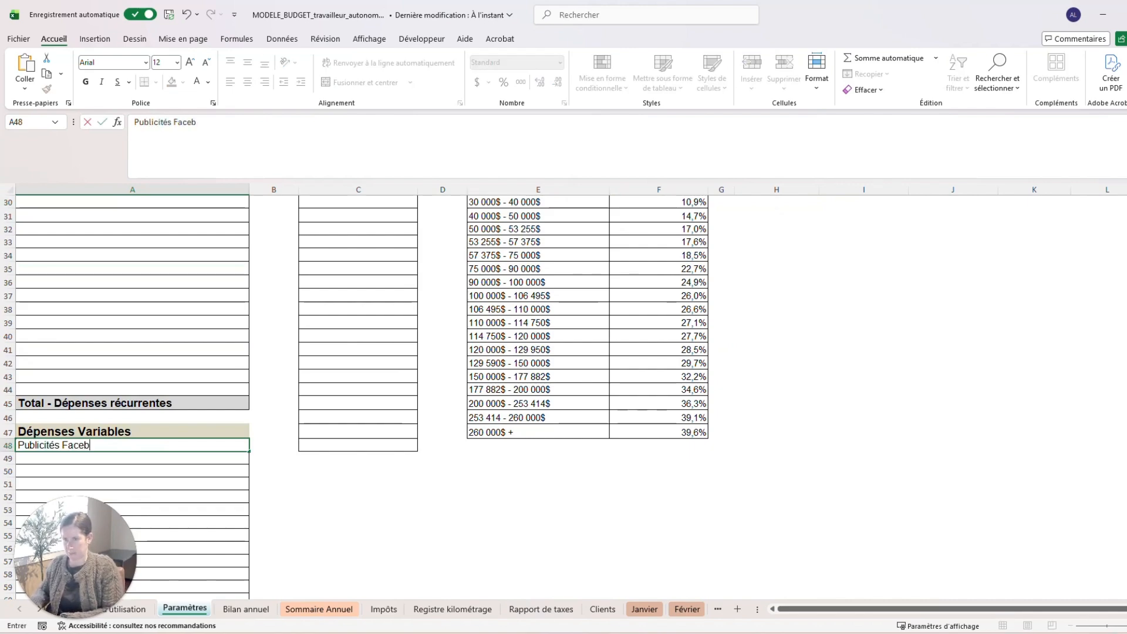
pyautogui.write('ook')
pyautogui.press('Return')
pyautogui.write('Publi')
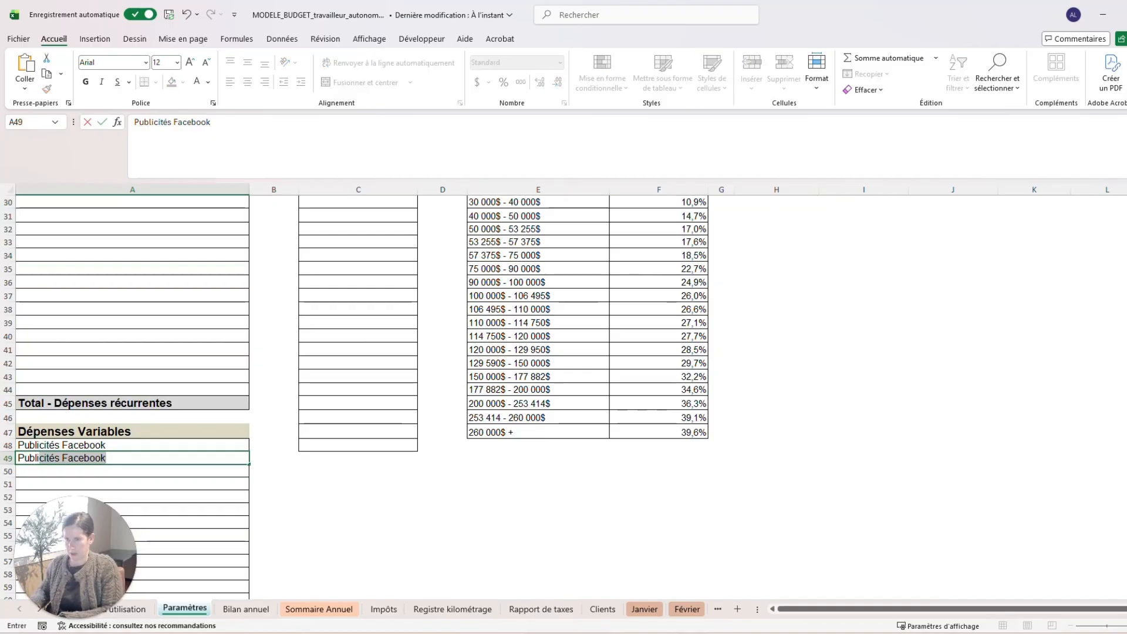
pyautogui.write('cités I')
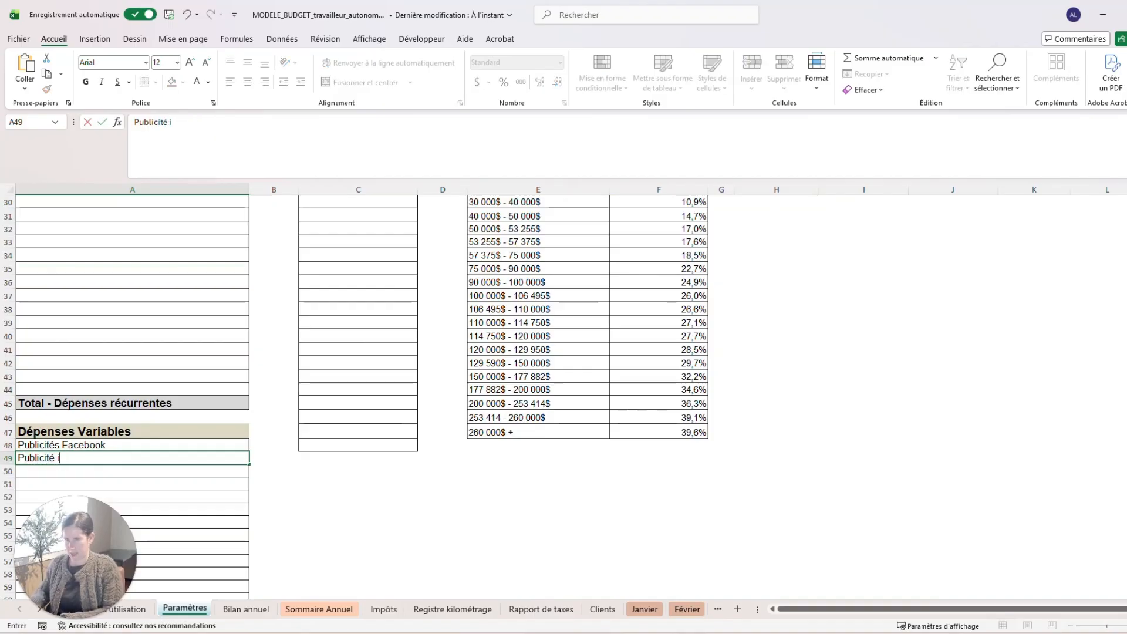
pyautogui.write('nstagr')
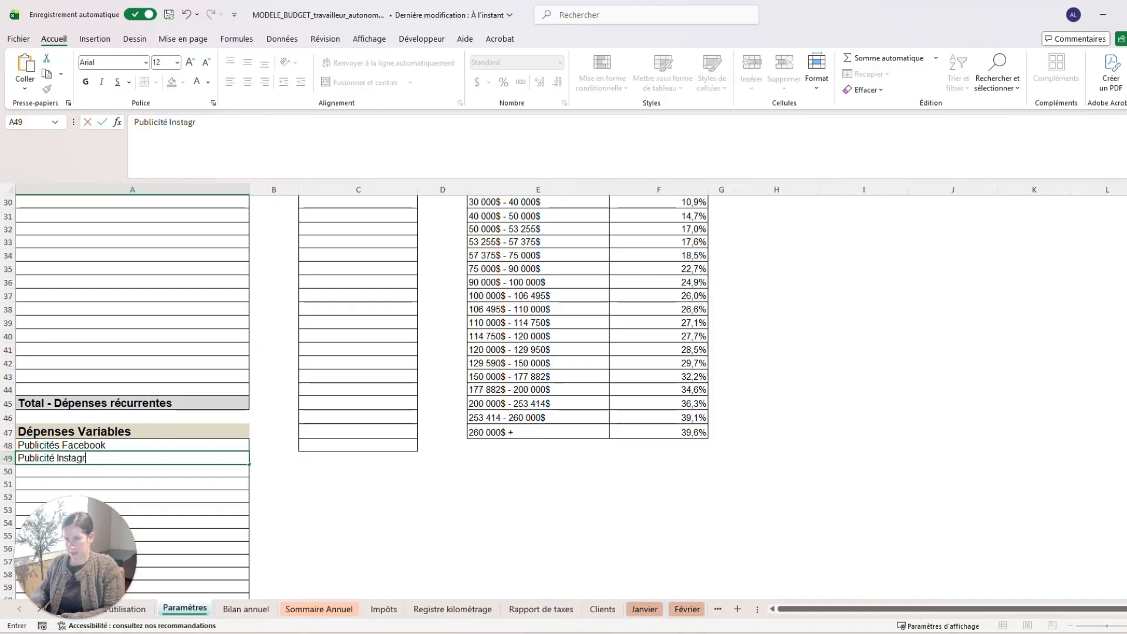
pyautogui.write('am')
pyautogui.press('Return')
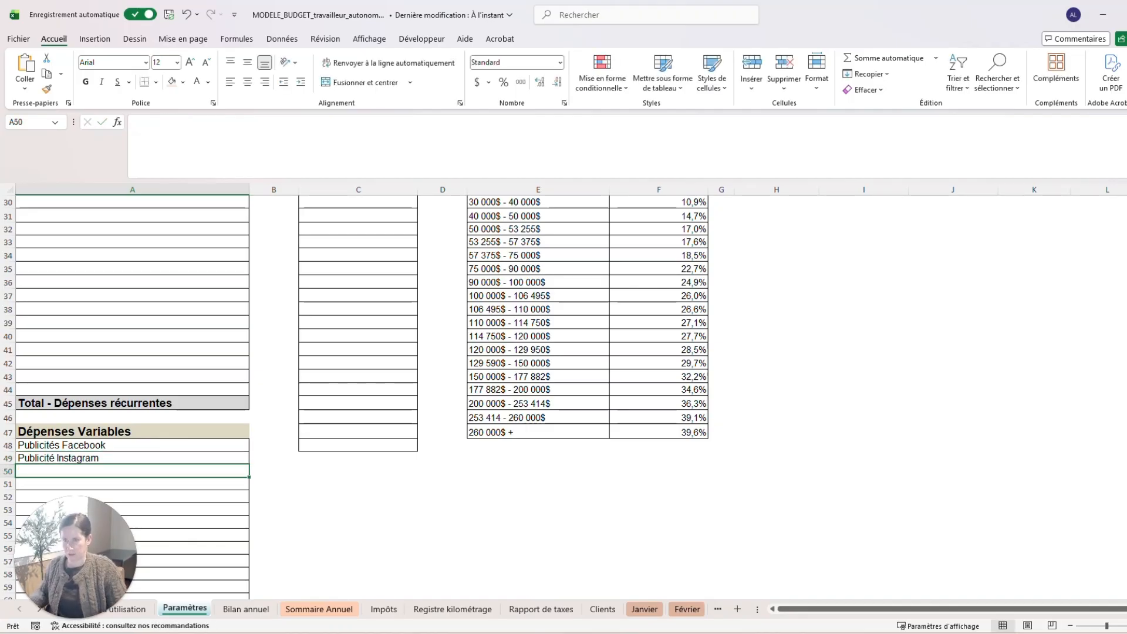
# Review the entered categories, the Clients list from cell C5 down, and the tax parameters on the Paramètres sheet
pyautogui.scroll(4, 411, 393)
pyautogui.scroll(-2, 411, 393)
pyautogui.scroll(2, 411, 393)
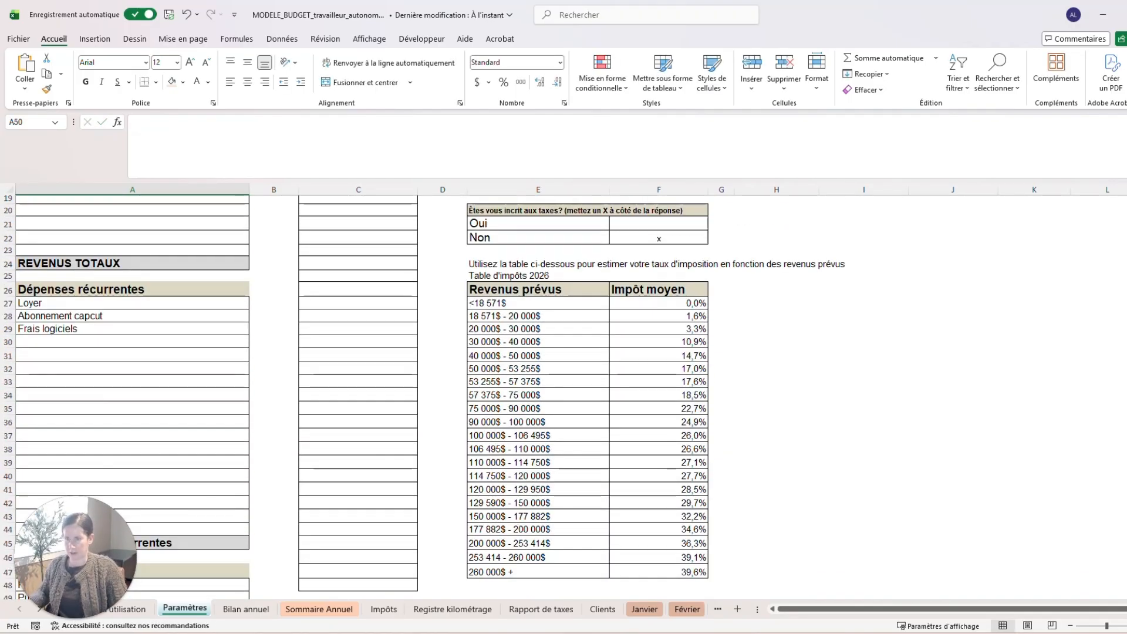
pyautogui.scroll(6, 411, 393)
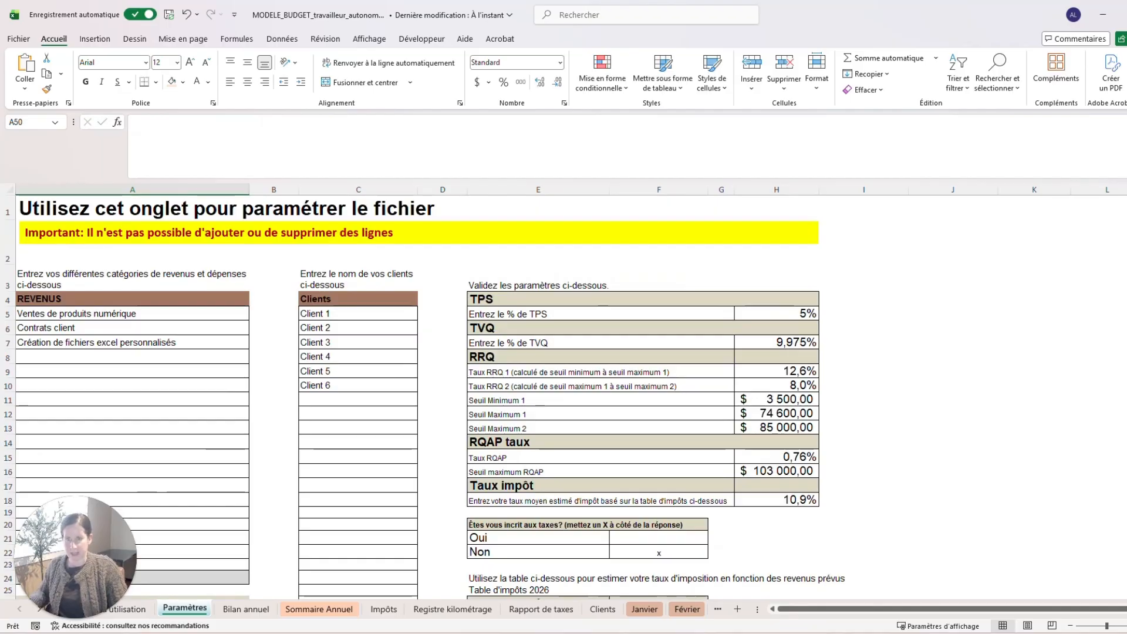
pyautogui.click(358, 313)
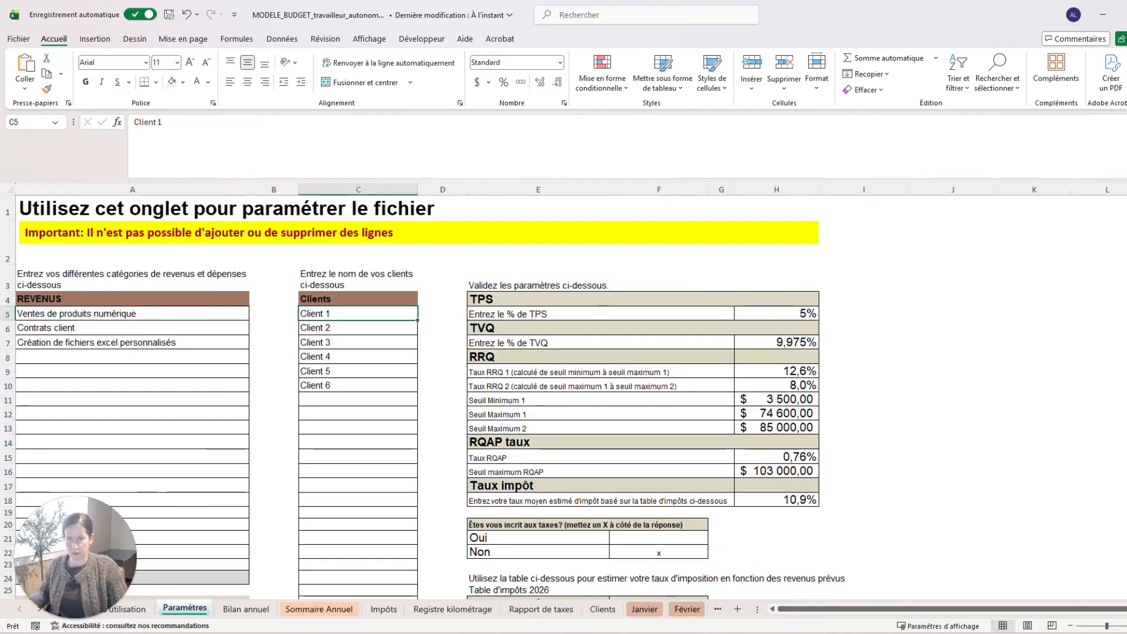
pyautogui.scroll(-10, 411, 393)
pyautogui.scroll(10, 410, 393)
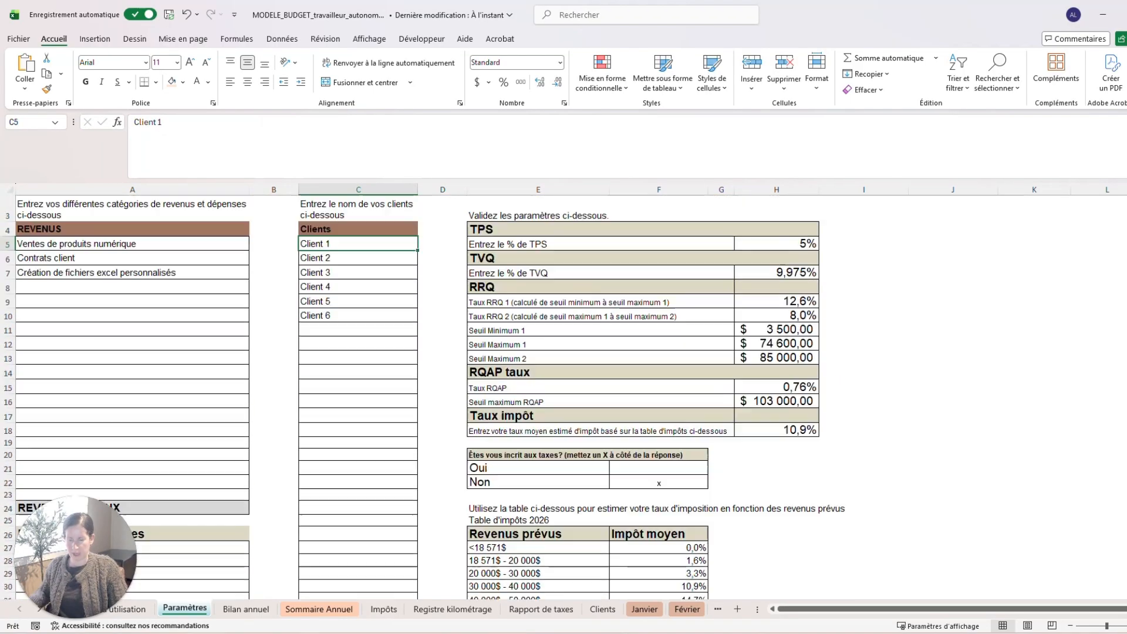
pyautogui.scroll(1, 410, 393)
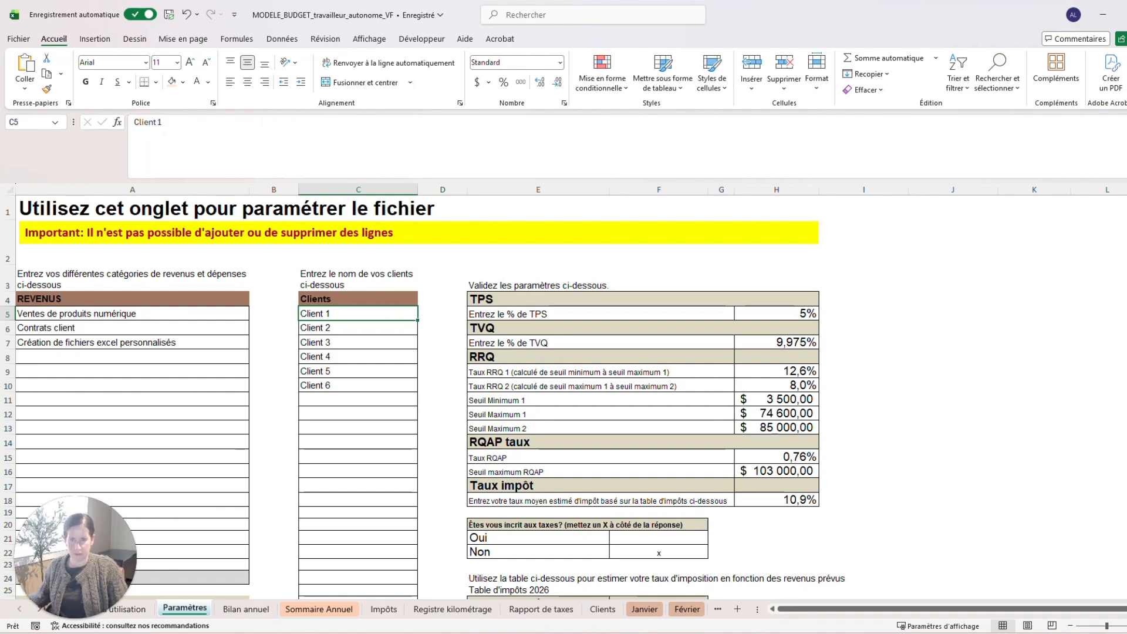
pyautogui.scroll(-1, 411, 394)
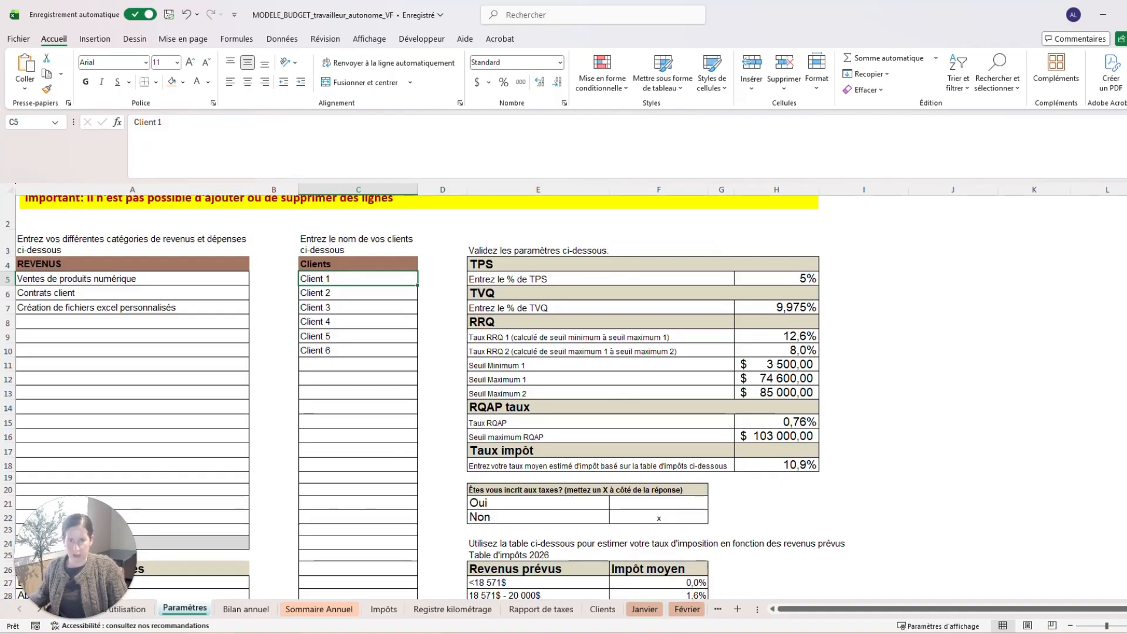
pyautogui.scroll(1, 411, 393)
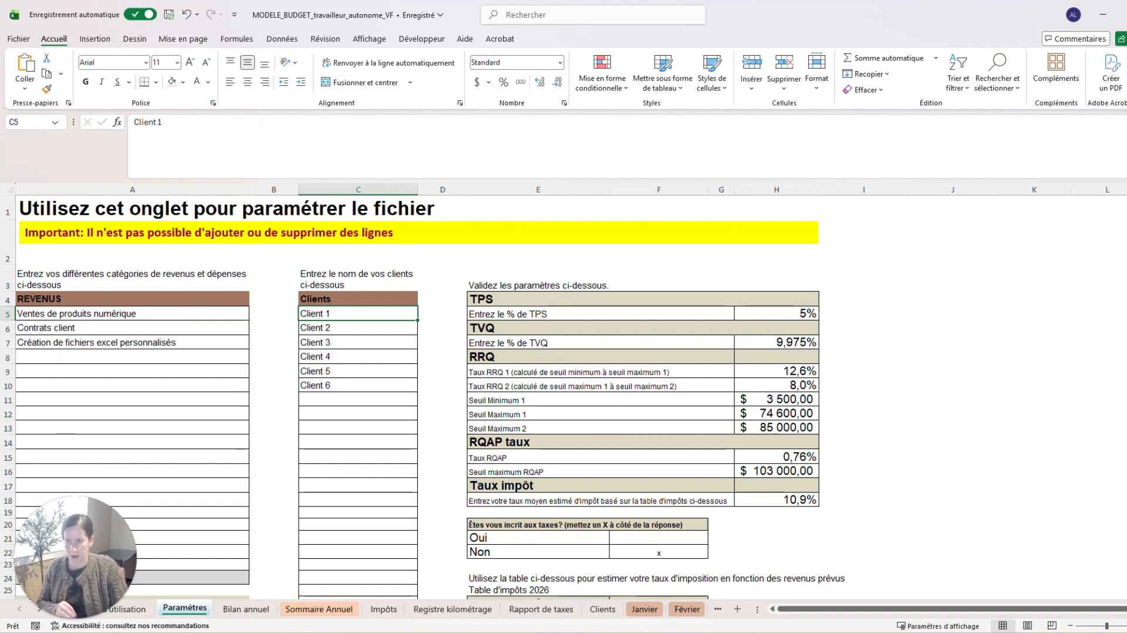
pyautogui.scroll(-1, 411, 352)
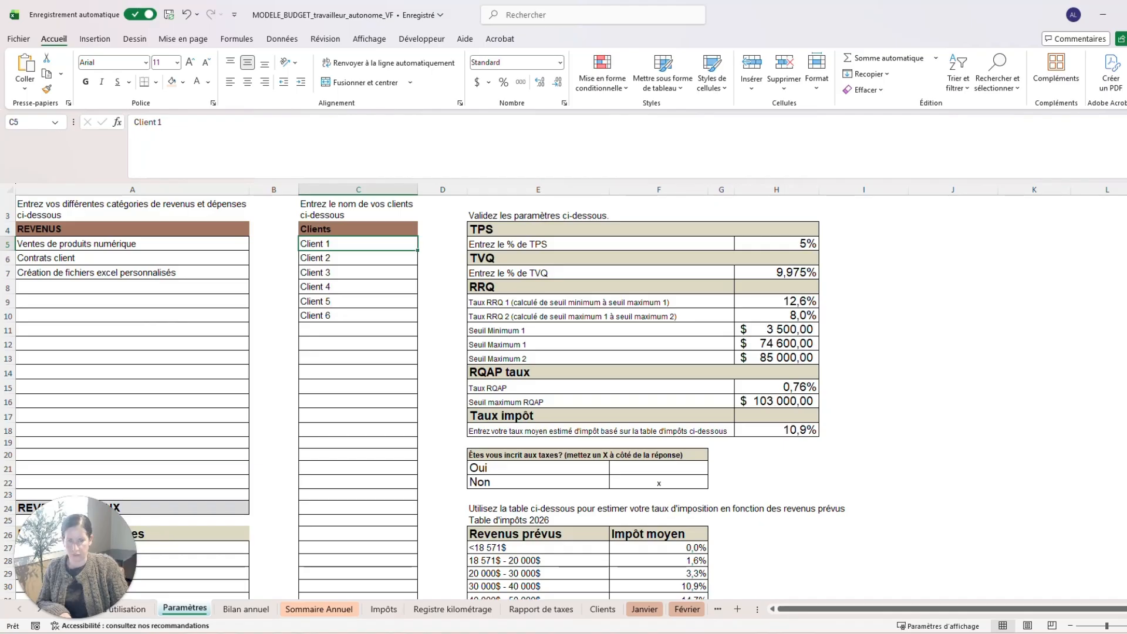
# Consult the 2026 tax table on the Paramètres sheet and set the estimated average tax rate in cell H18 to 17%
pyautogui.scroll(-2, 423, 398)
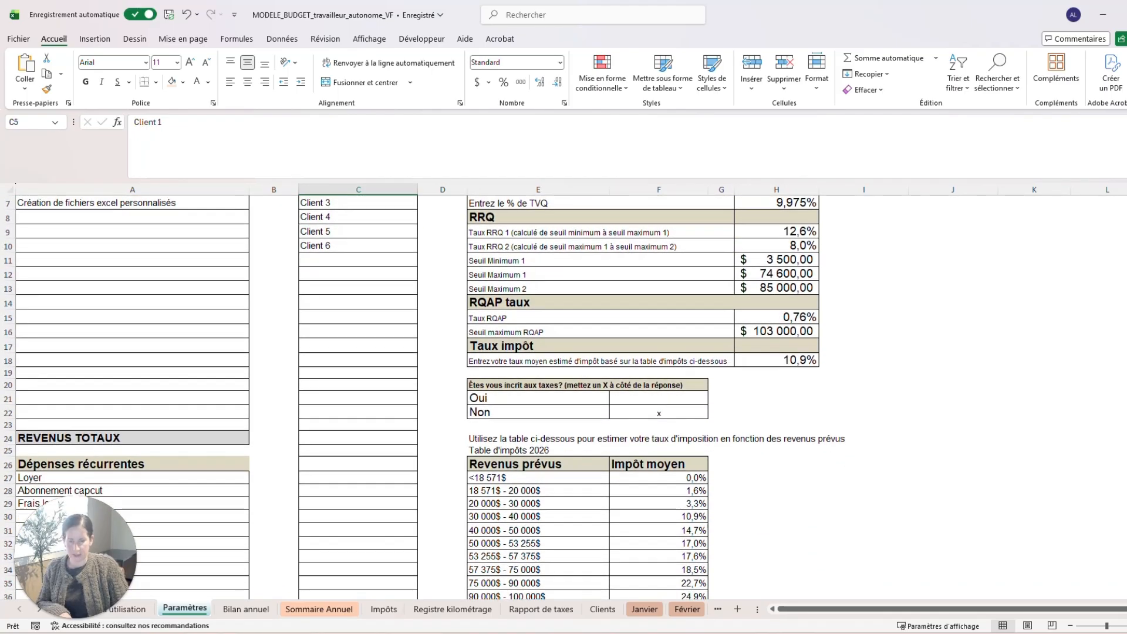
pyautogui.scroll(-2, 563, 399)
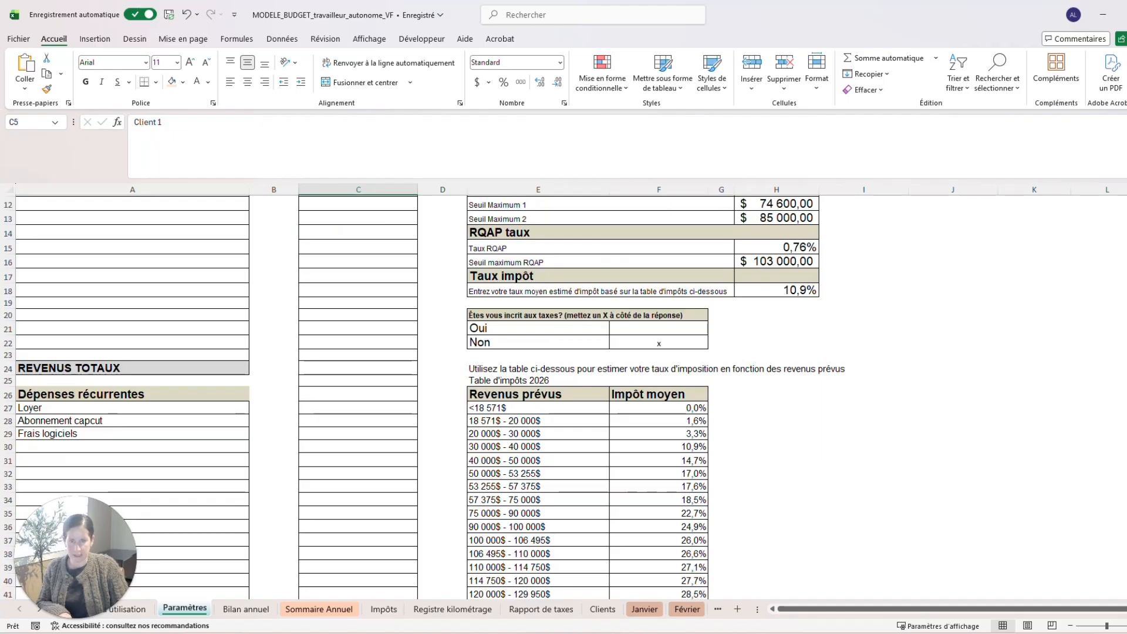
pyautogui.scroll(-1, 423, 398)
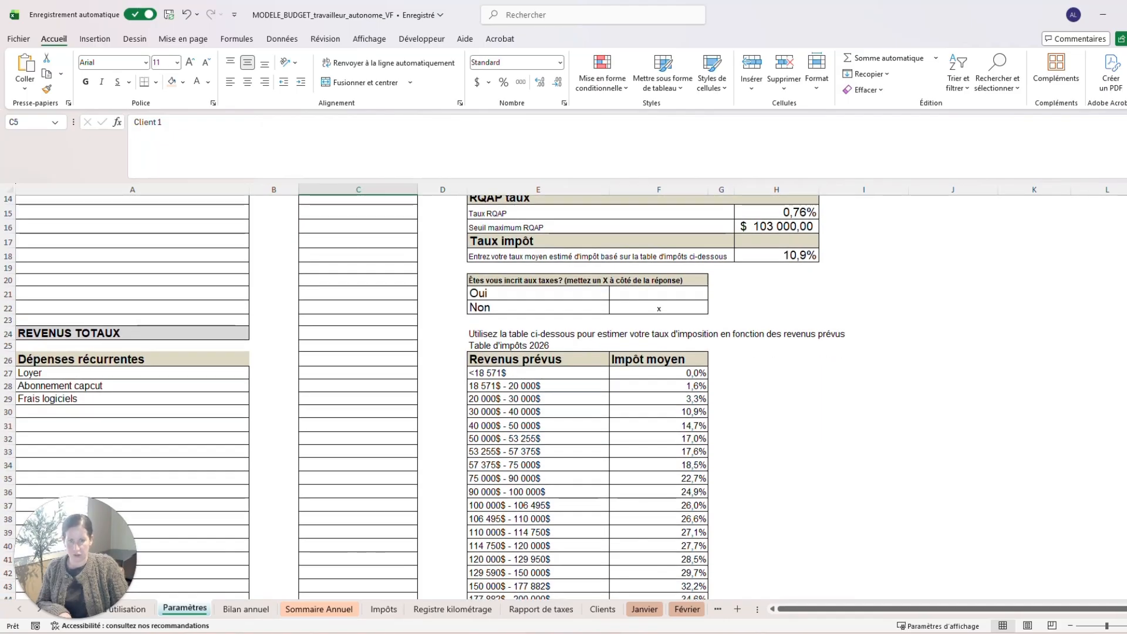
pyautogui.scroll(-1, 564, 397)
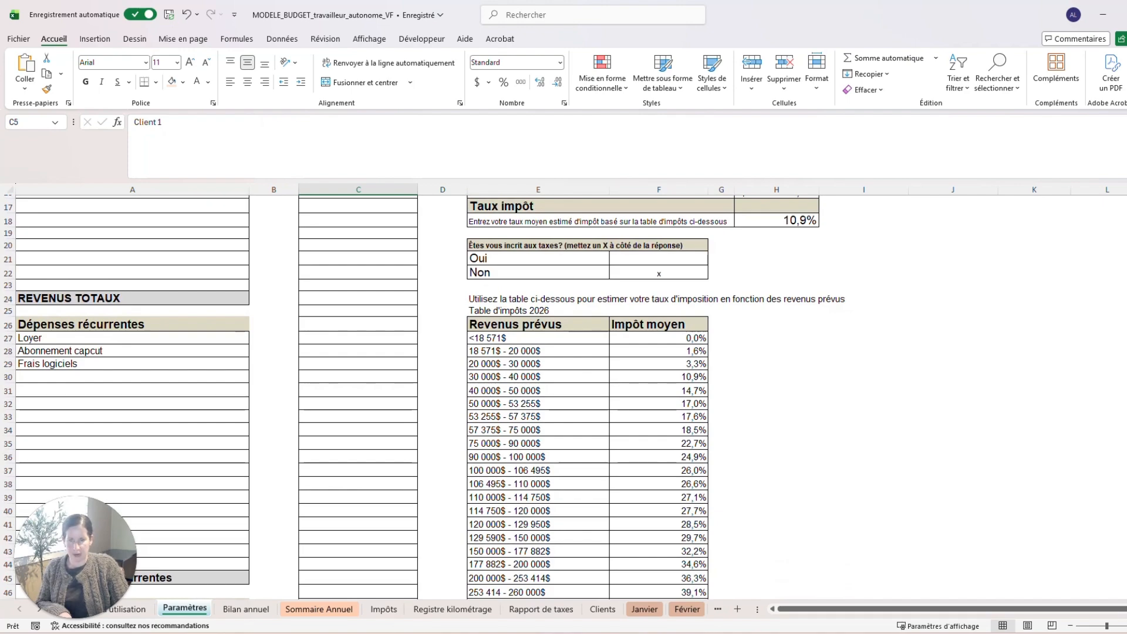
pyautogui.scroll(3, 564, 398)
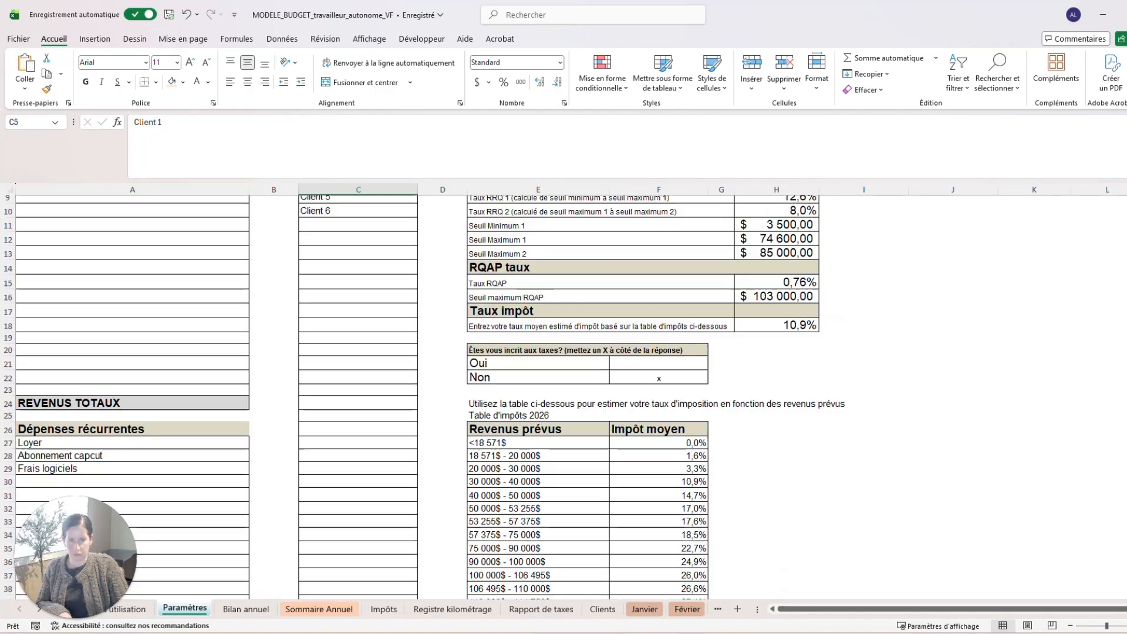
pyautogui.click(777, 325)
pyautogui.write('17')
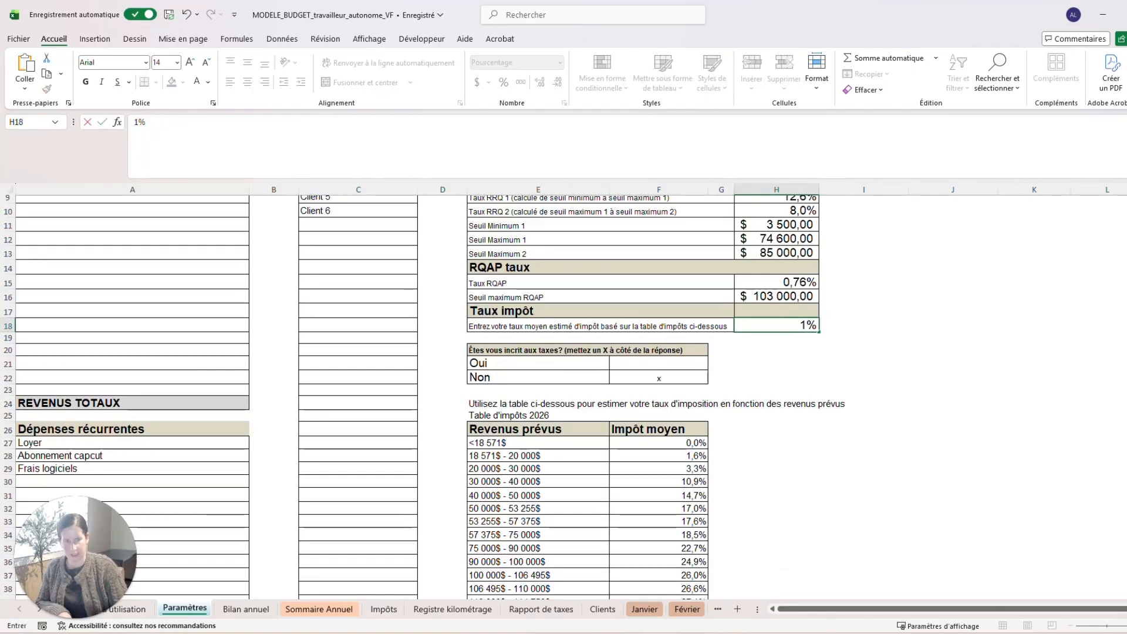
pyautogui.press('Return')
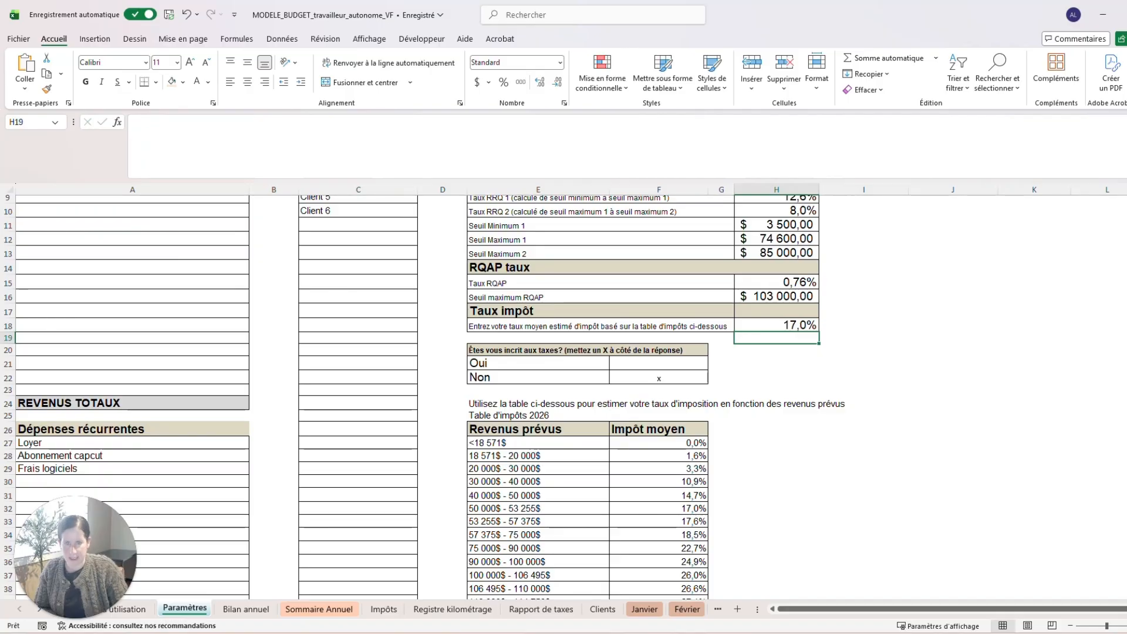
# Answer the tax registration question with an "x" beside Oui in cell F21 and clear the mark beside Non
pyautogui.click(658, 363)
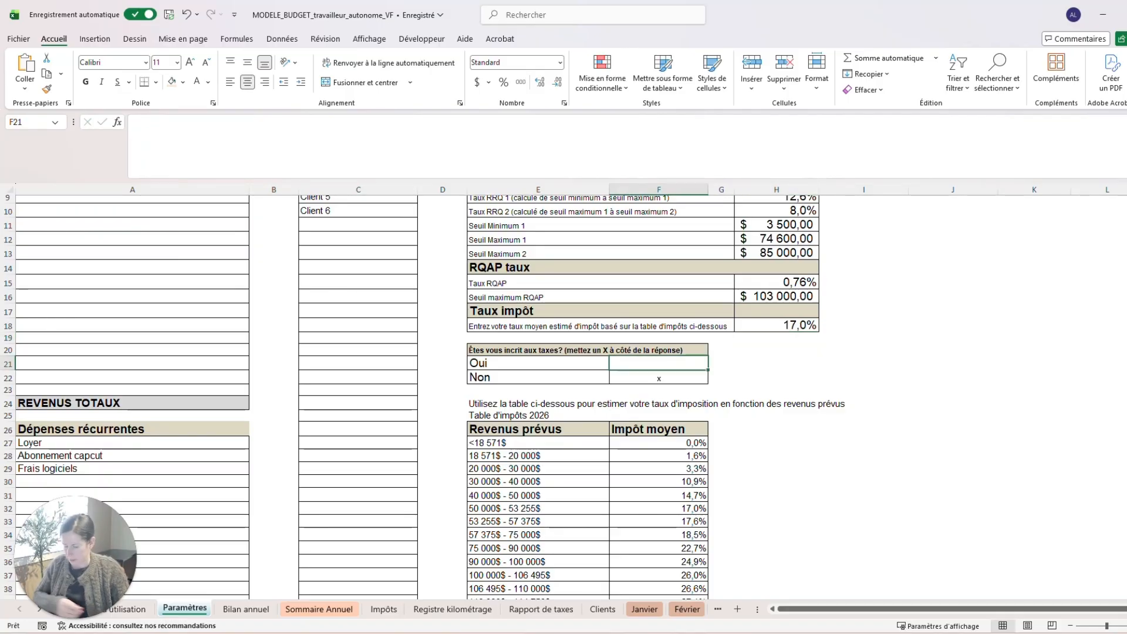
pyautogui.write('x')
pyautogui.press('Return')
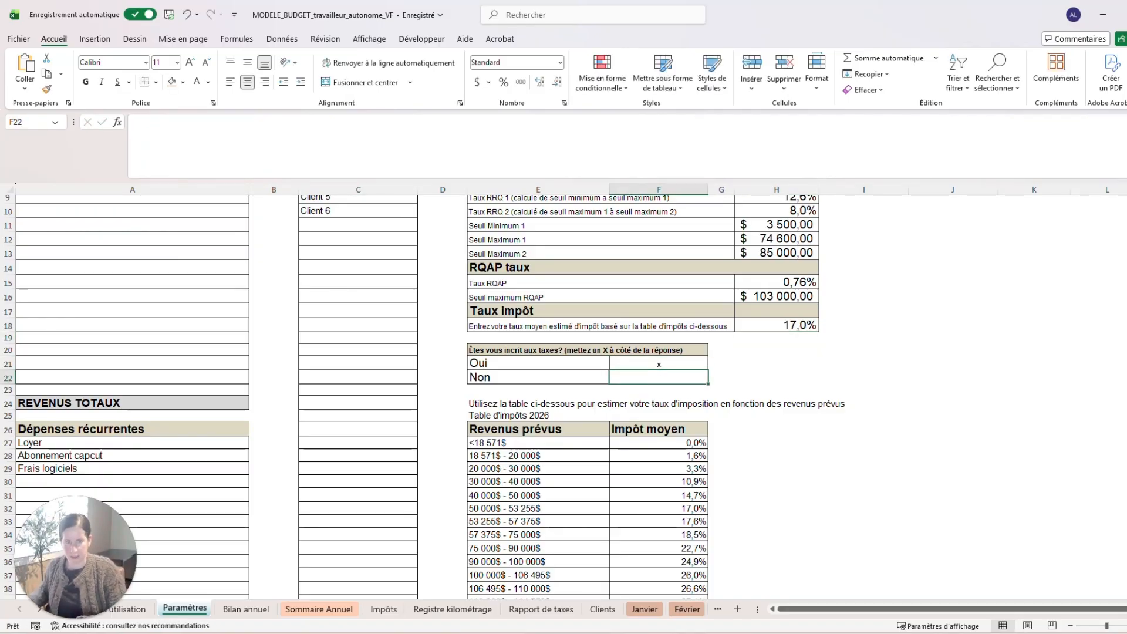
pyautogui.press('Delete')
pyautogui.click(659, 363)
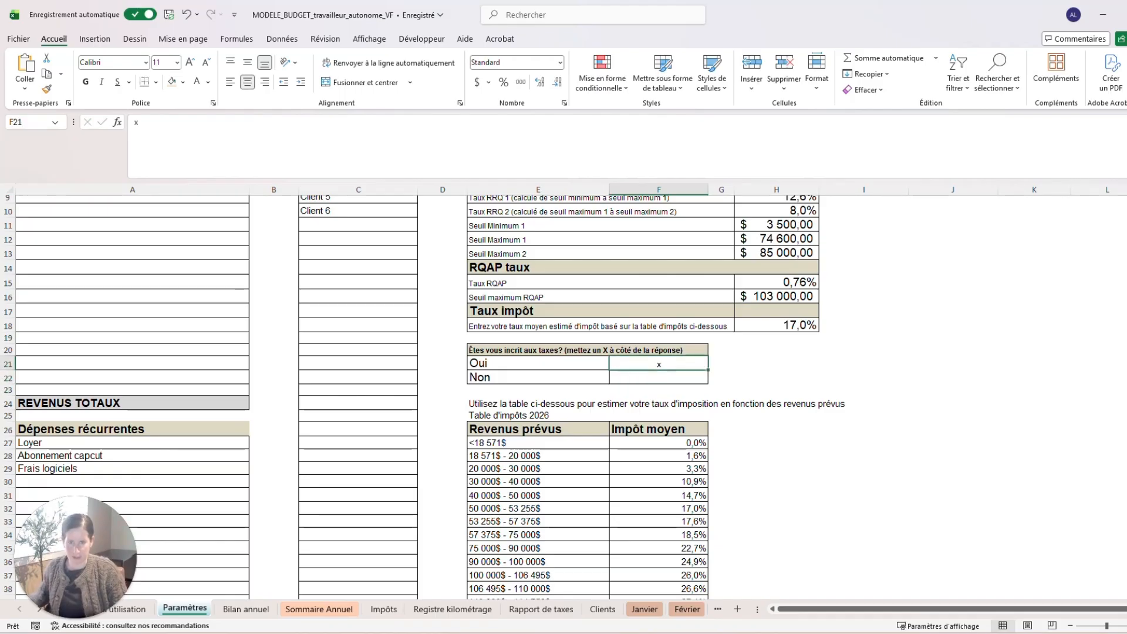
pyautogui.click(538, 363)
pyautogui.click(659, 363)
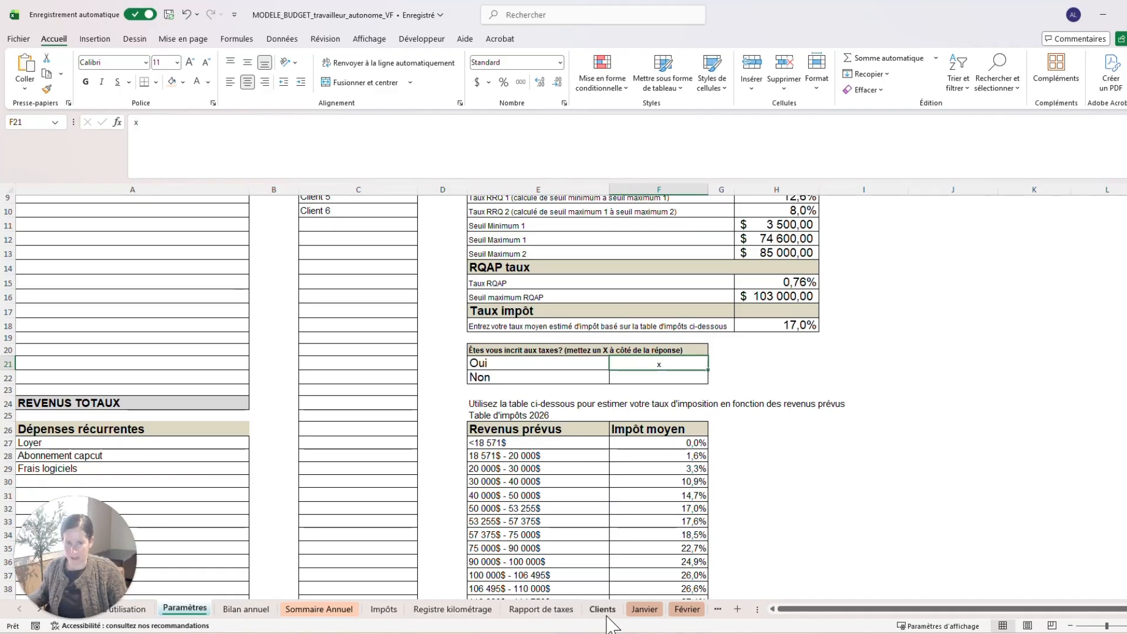
# On the Janvier sheet, enter planned revenues of 1000 for Ventes de produits numérique, 2300 for Contrats client and 800 for Création de fichiers excel personnalisés
pyautogui.click(641, 611)
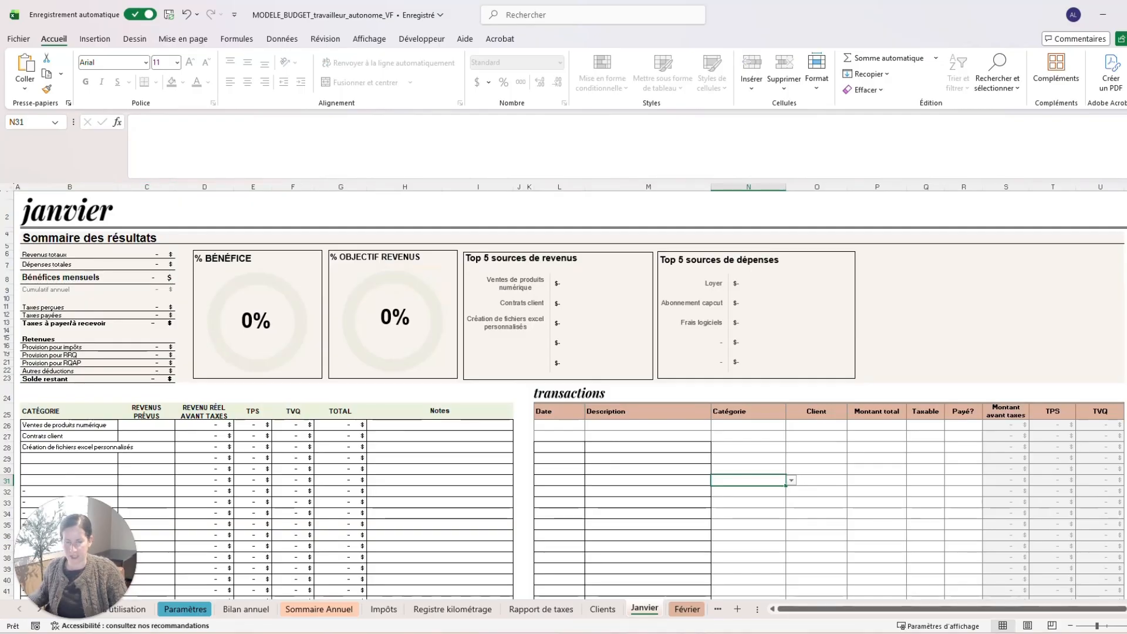
pyautogui.click(559, 436)
pyautogui.click(559, 424)
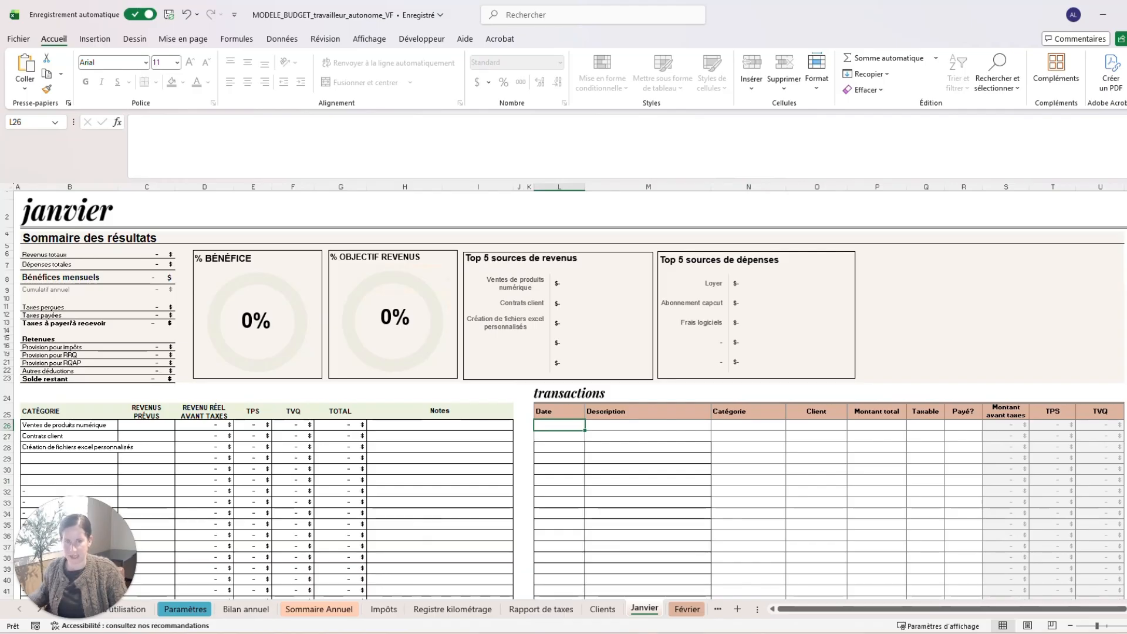
pyautogui.scroll(-10, 563, 394)
pyautogui.scroll(9, 564, 393)
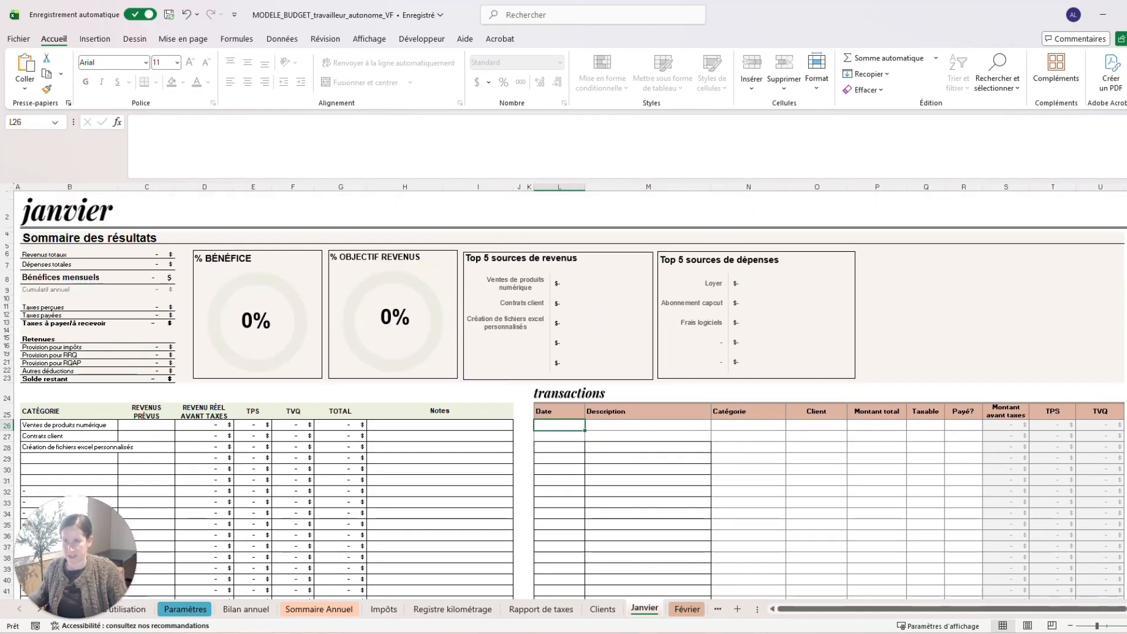
pyautogui.click(146, 424)
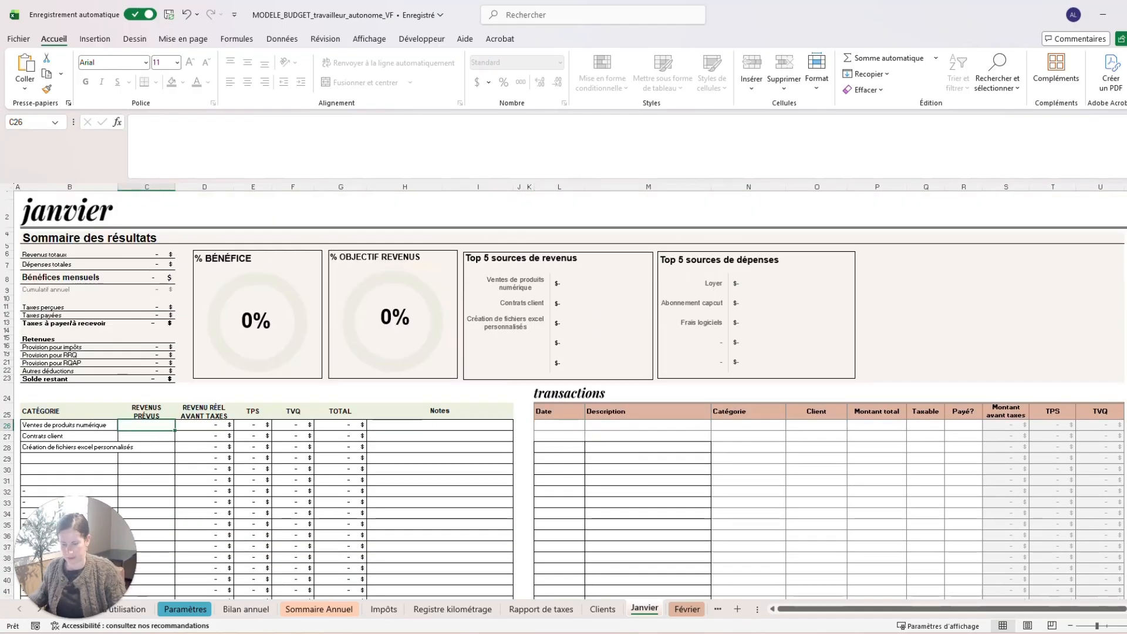
pyautogui.write('1000')
pyautogui.press('Return')
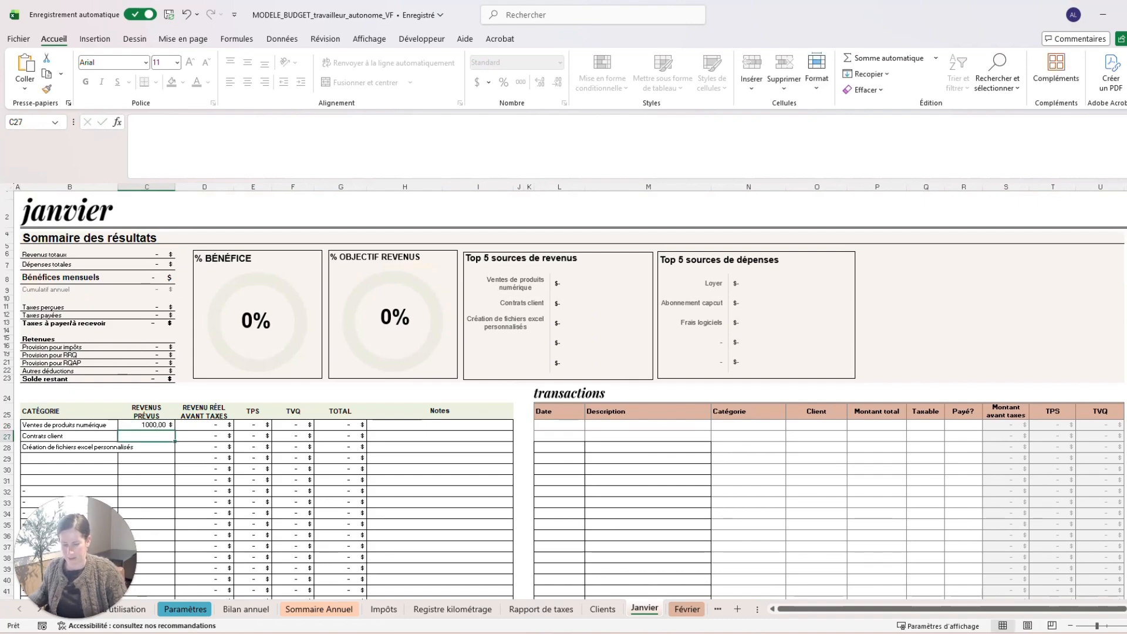
pyautogui.write('2300')
pyautogui.press('Return')
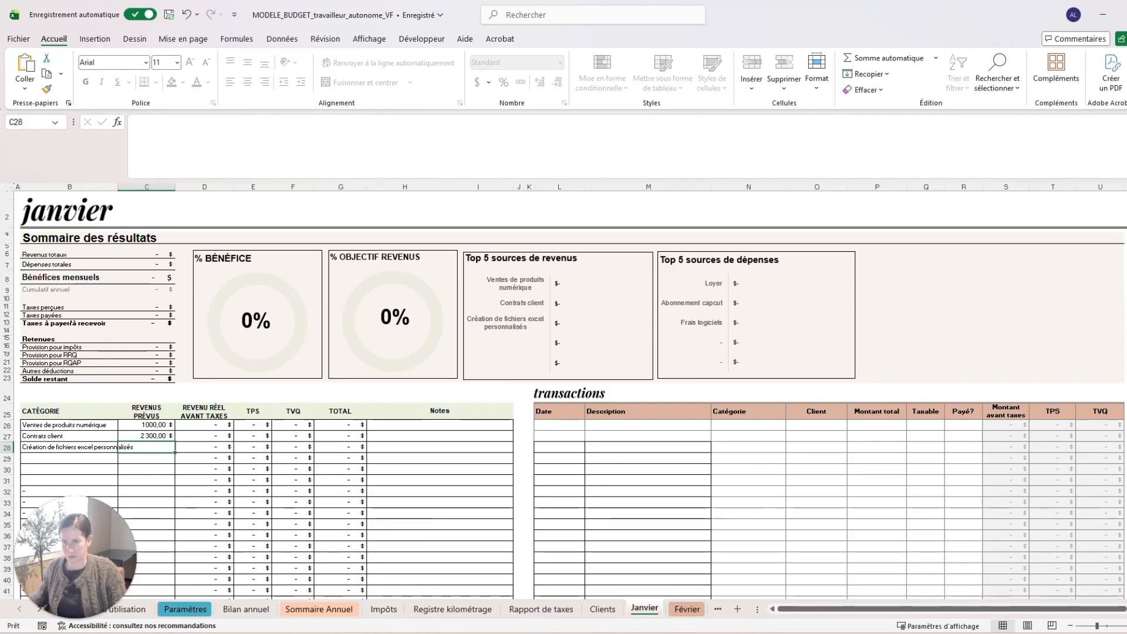
pyautogui.write('800')
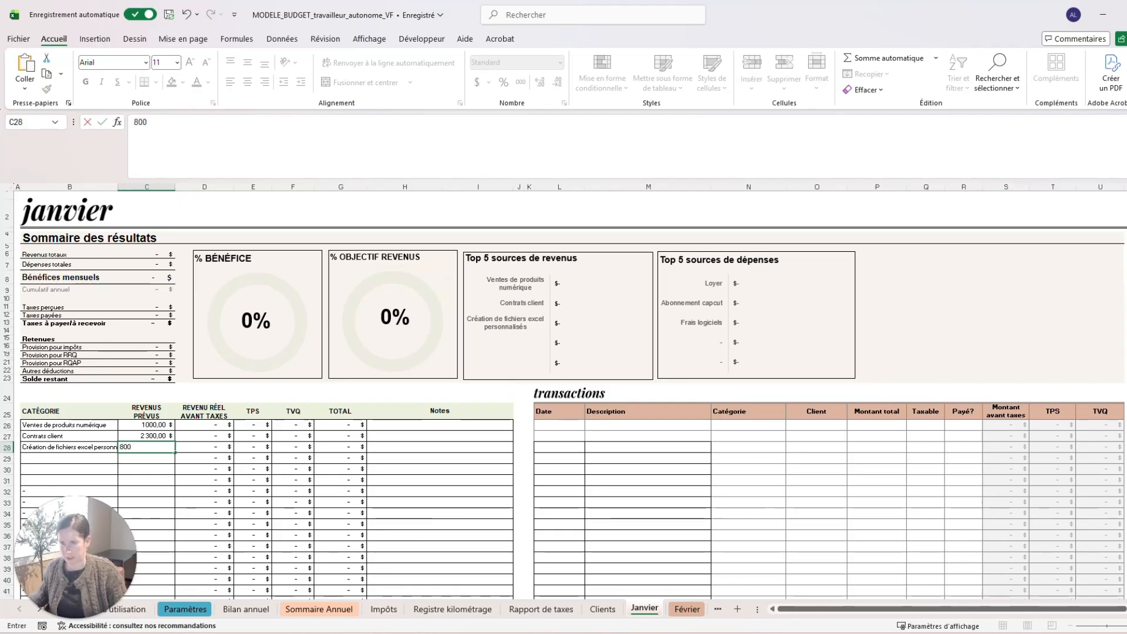
pyautogui.press('Return')
# Review the Janvier sheet's revenue and expense tables and the full length of the transactions table
pyautogui.scroll(-3, 563, 393)
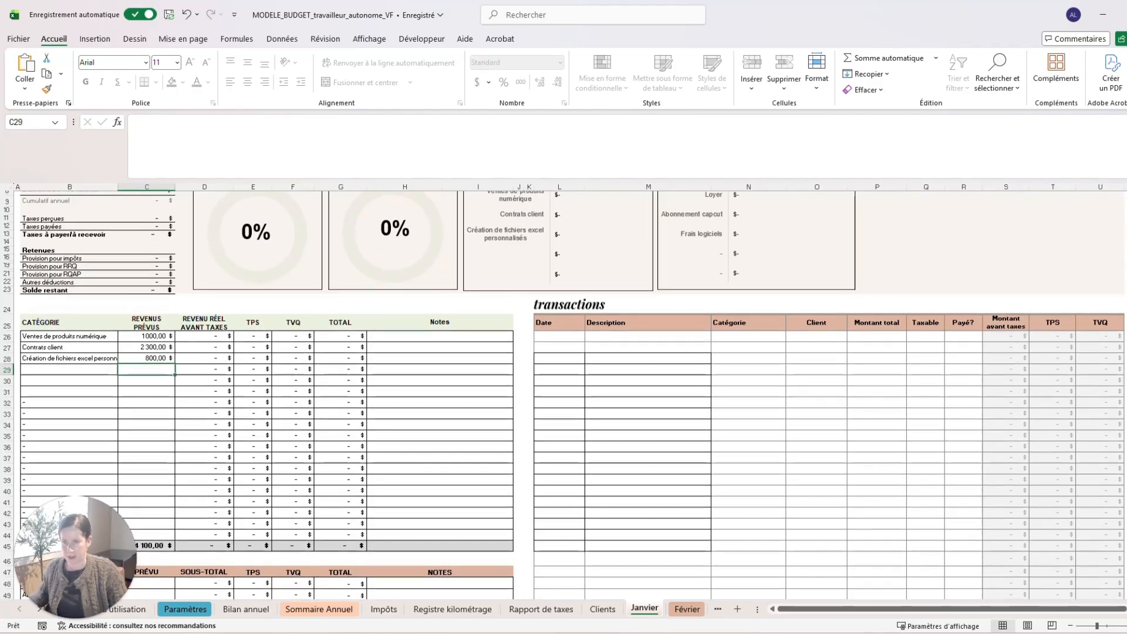
pyautogui.scroll(-3, 563, 393)
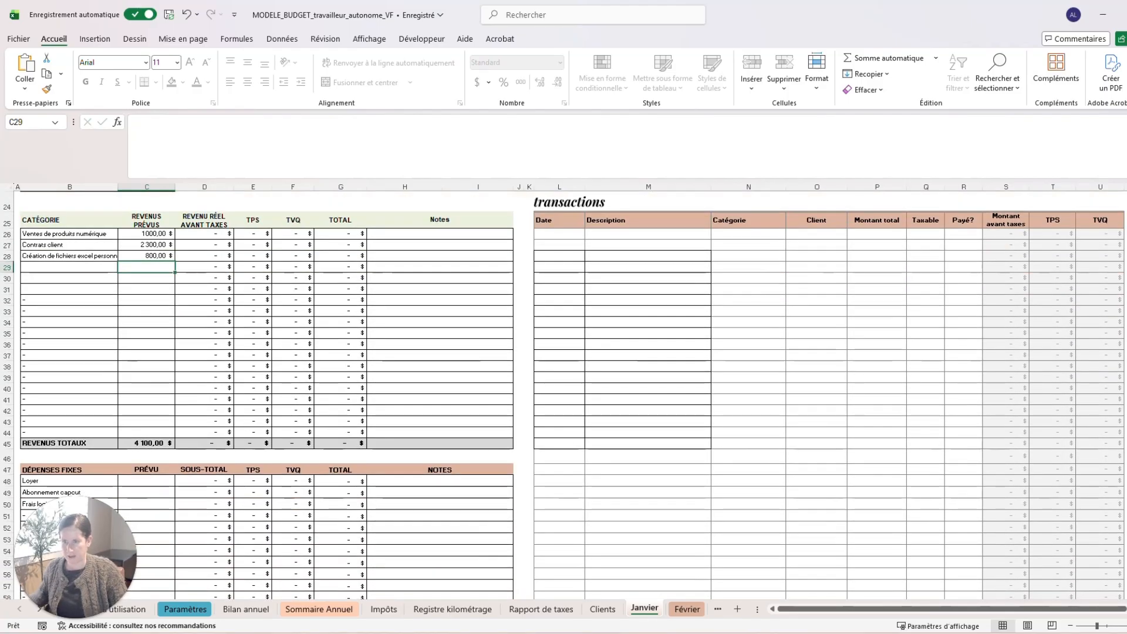
pyautogui.scroll(6, 564, 393)
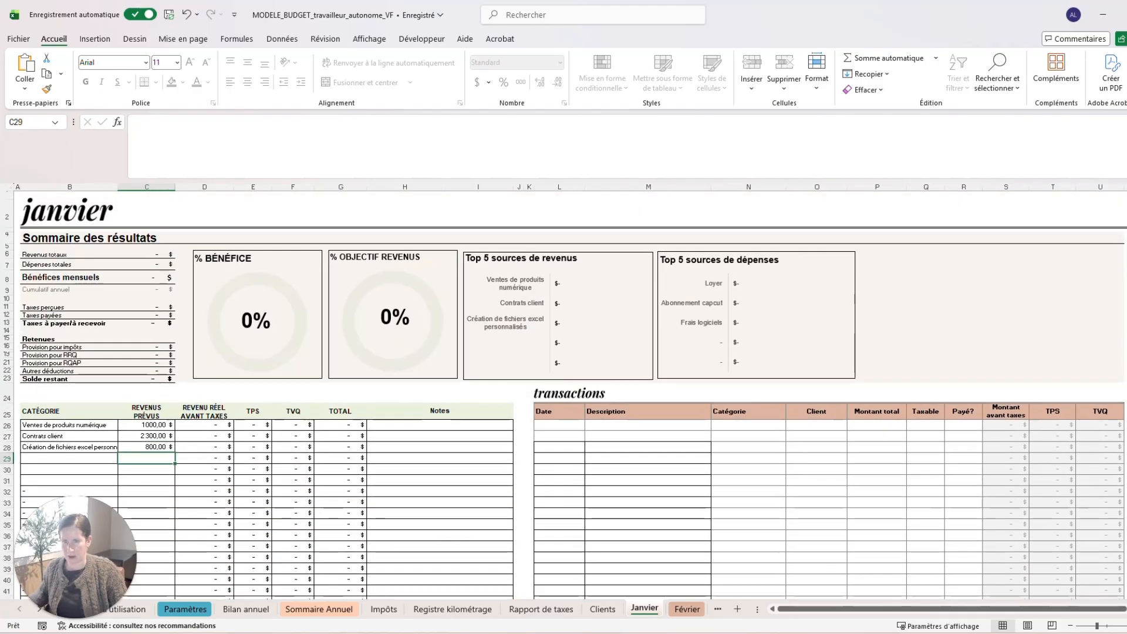
pyautogui.click(559, 425)
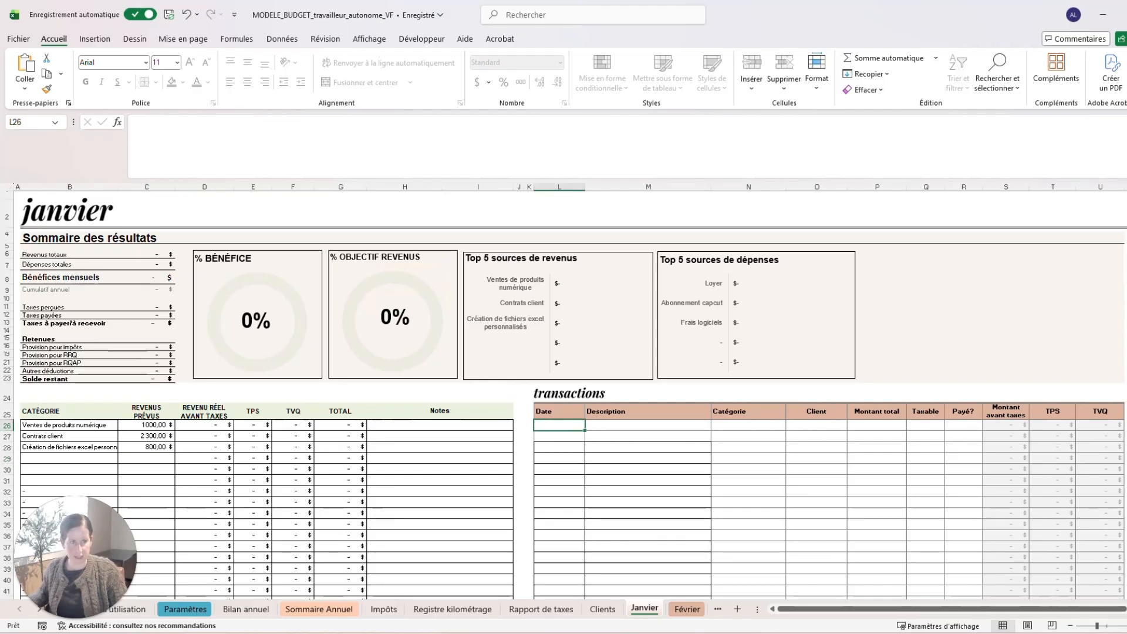
pyautogui.scroll(-2, 564, 393)
pyautogui.scroll(2, 563, 394)
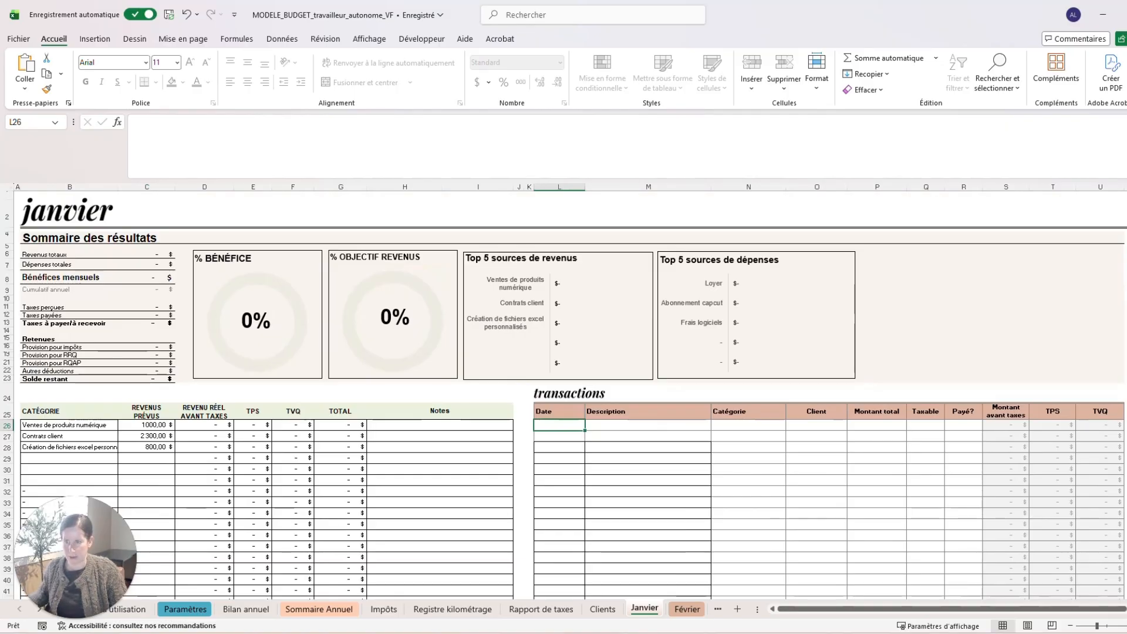
pyautogui.scroll(-2, 564, 393)
pyautogui.scroll(2, 564, 393)
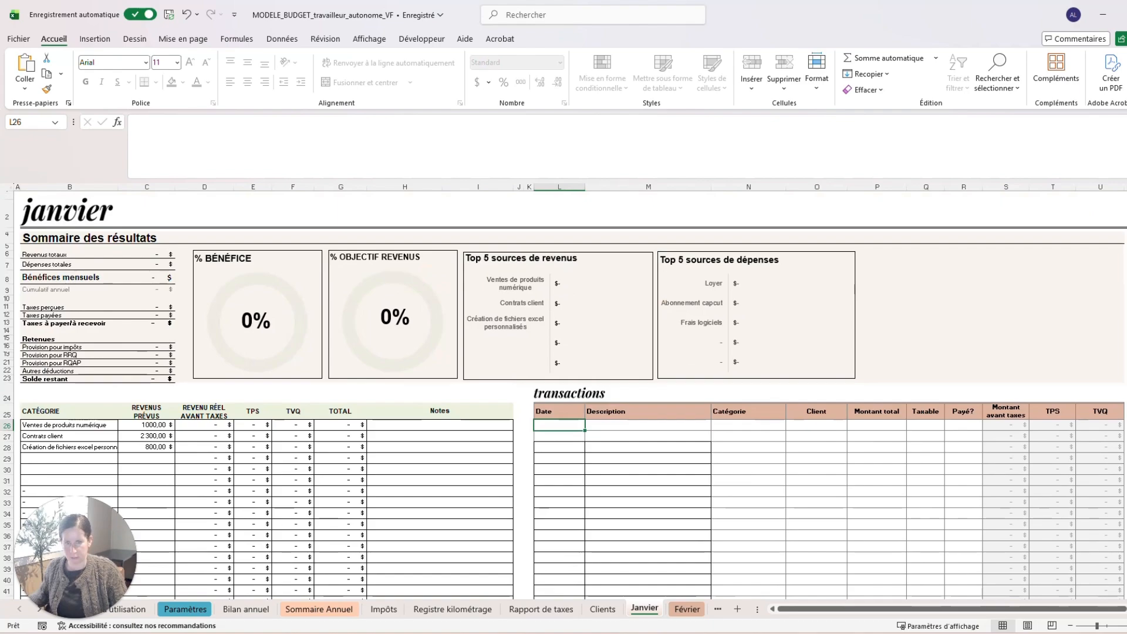
pyautogui.scroll(-20, 564, 393)
pyautogui.scroll(-8, 563, 393)
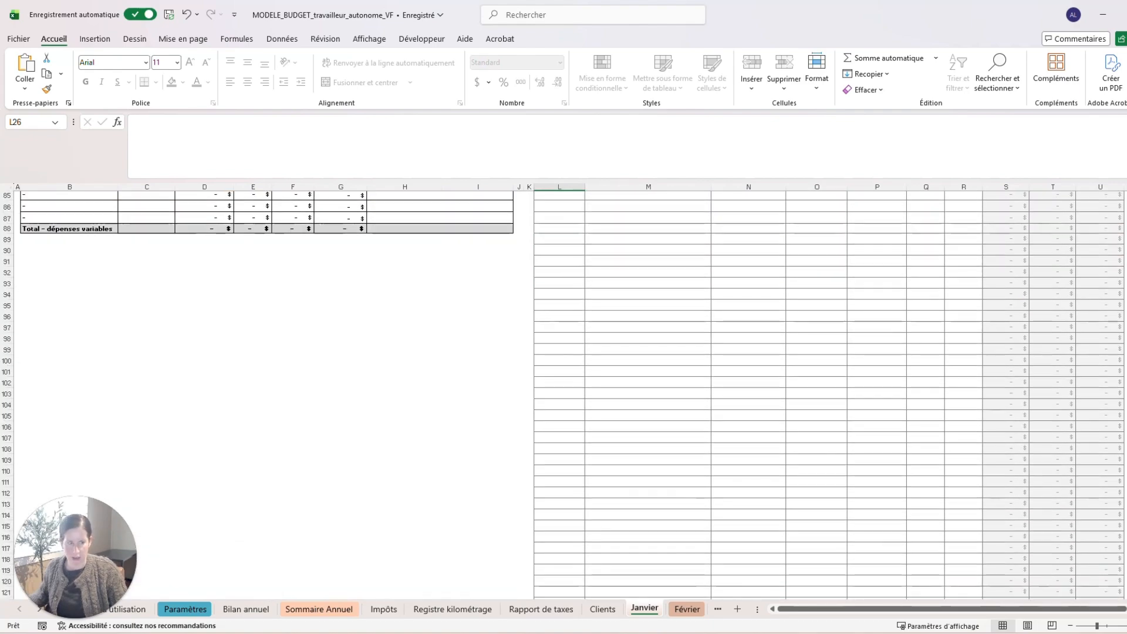
pyautogui.scroll(20, 563, 393)
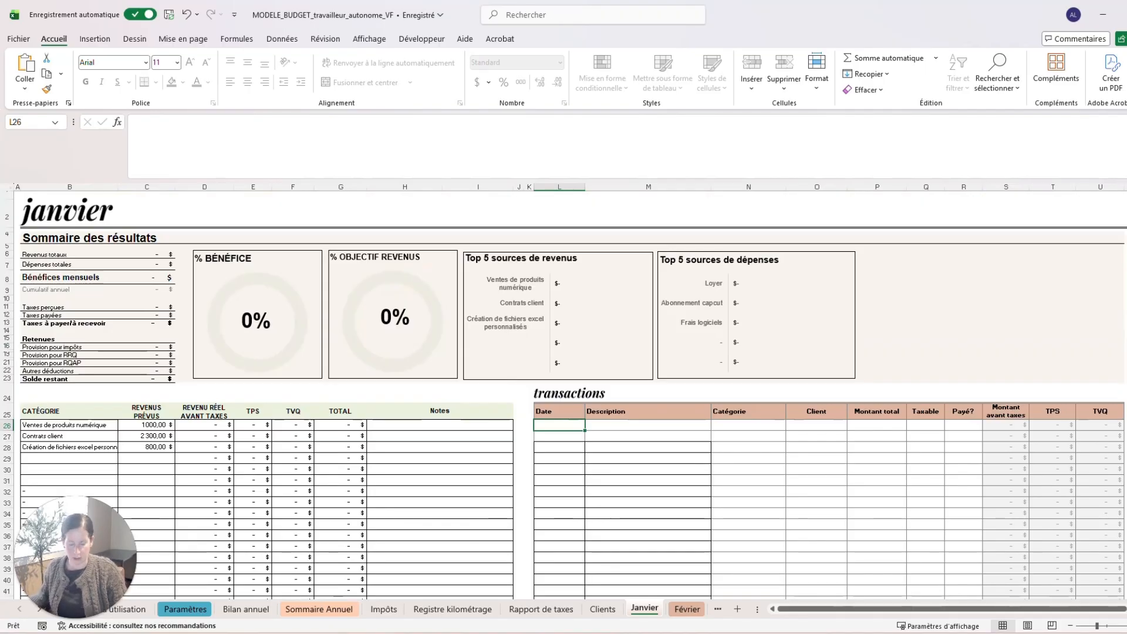
# Start the first transaction in row 26 with date 31/01/2026, description "Vente produits numériques" and category "Ventes de produits numérique"
pyautogui.write('31/01/2026')
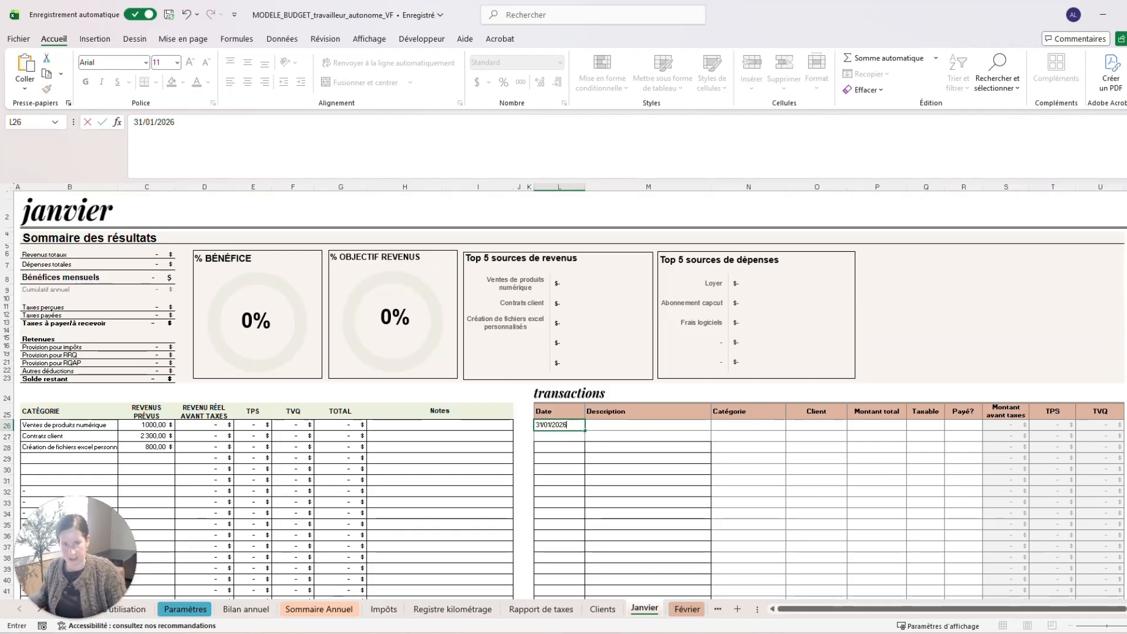
pyautogui.press('Tab')
pyautogui.write('Ven')
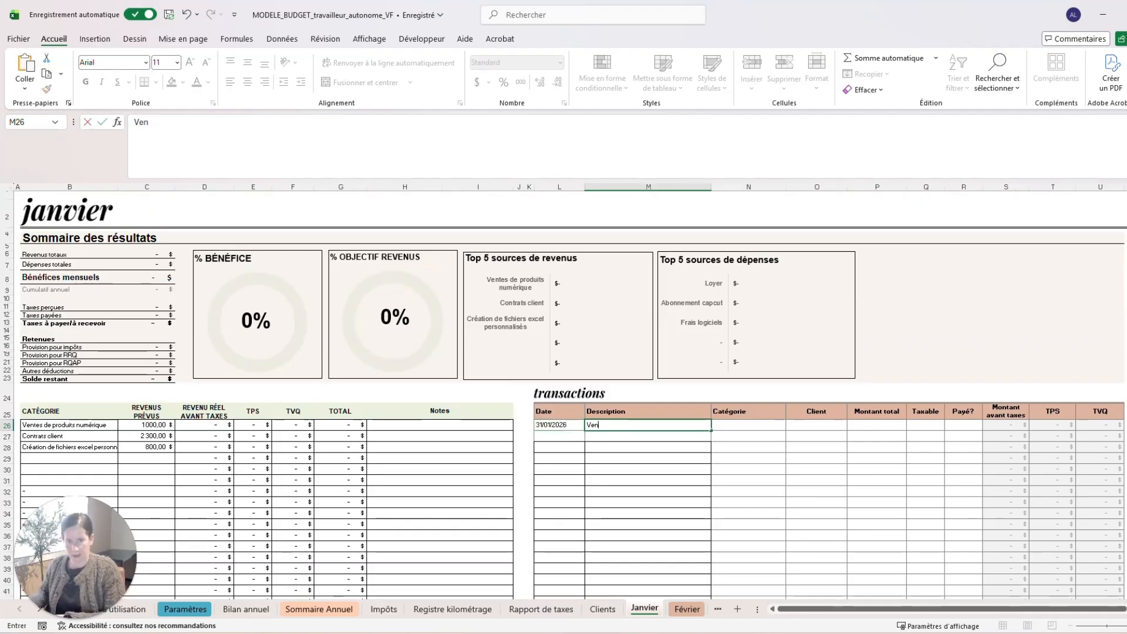
pyautogui.write('te produits n')
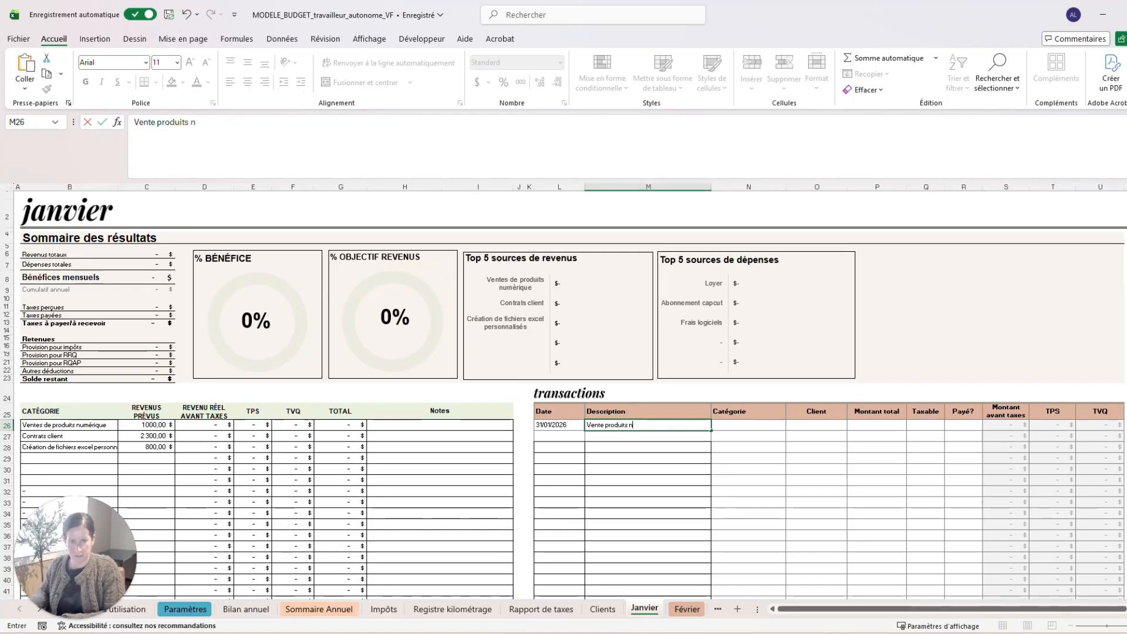
pyautogui.write('umériques')
pyautogui.press('Tab')
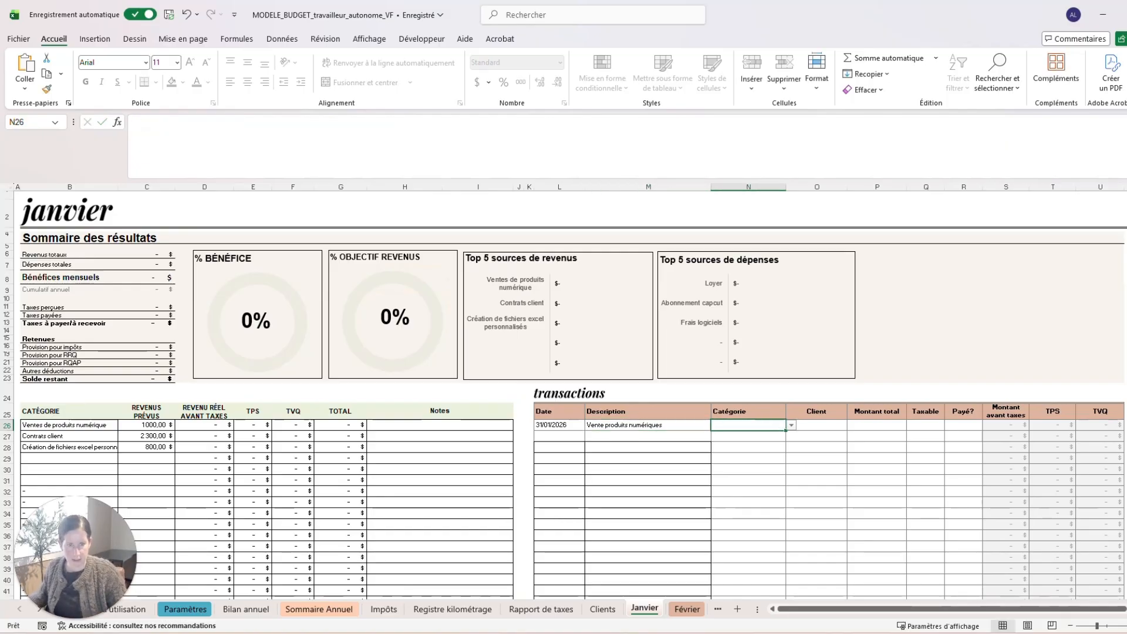
pyautogui.click(791, 425)
pyautogui.click(775, 435)
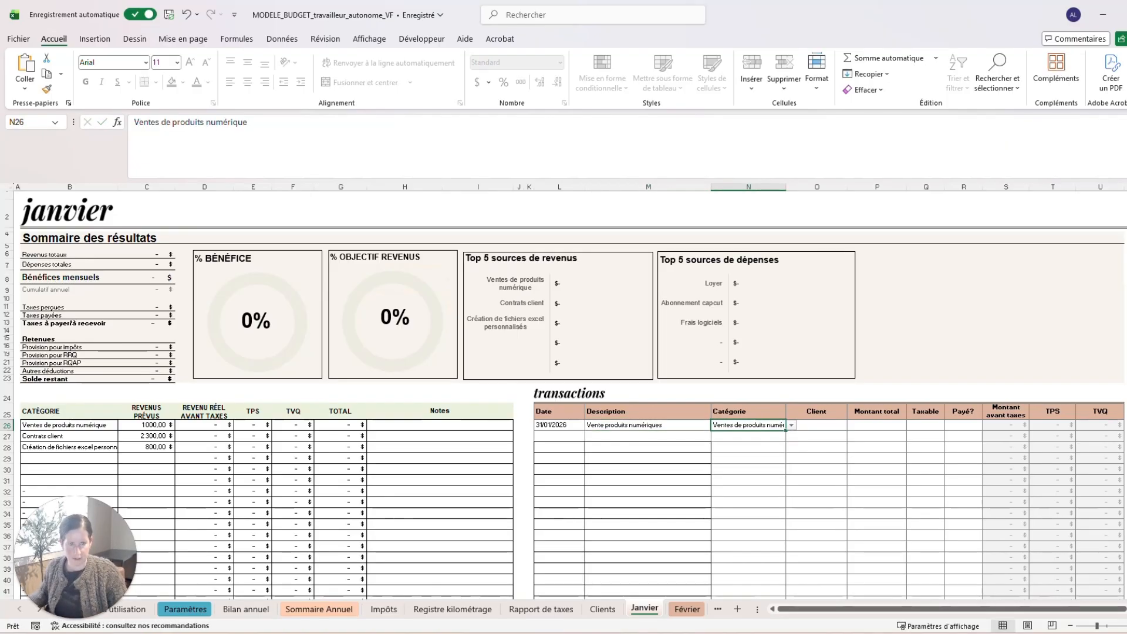
# Leave the first transaction's client blank, set its total amount to 785 and mark it as taxable with Oui
pyautogui.click(815, 424)
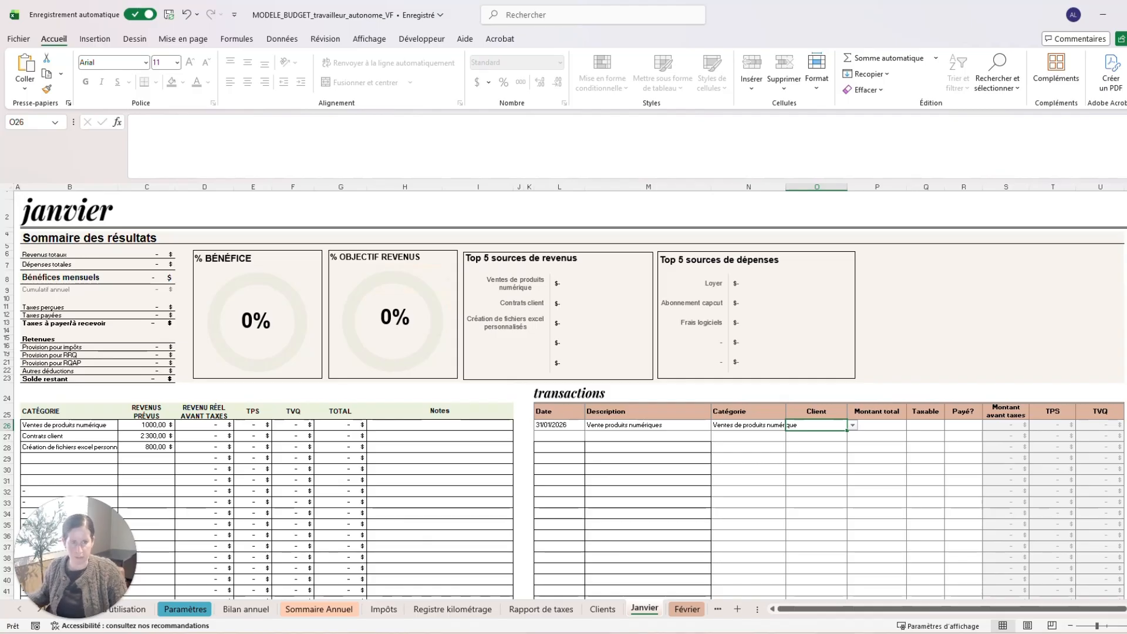
pyautogui.click(876, 425)
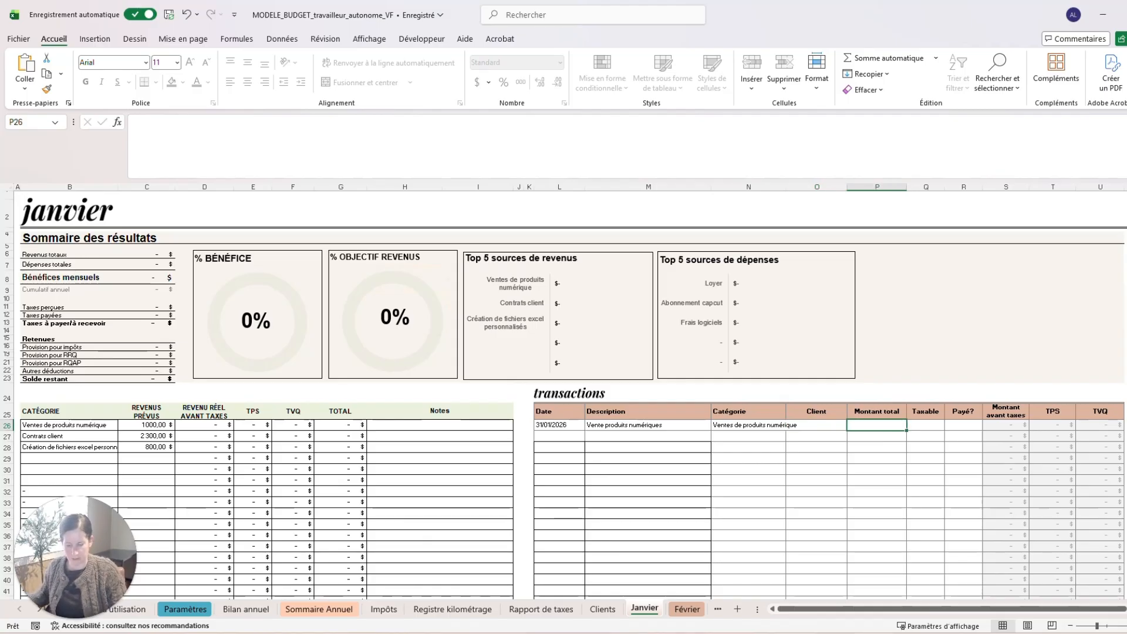
pyautogui.write('785')
pyautogui.press('Tab')
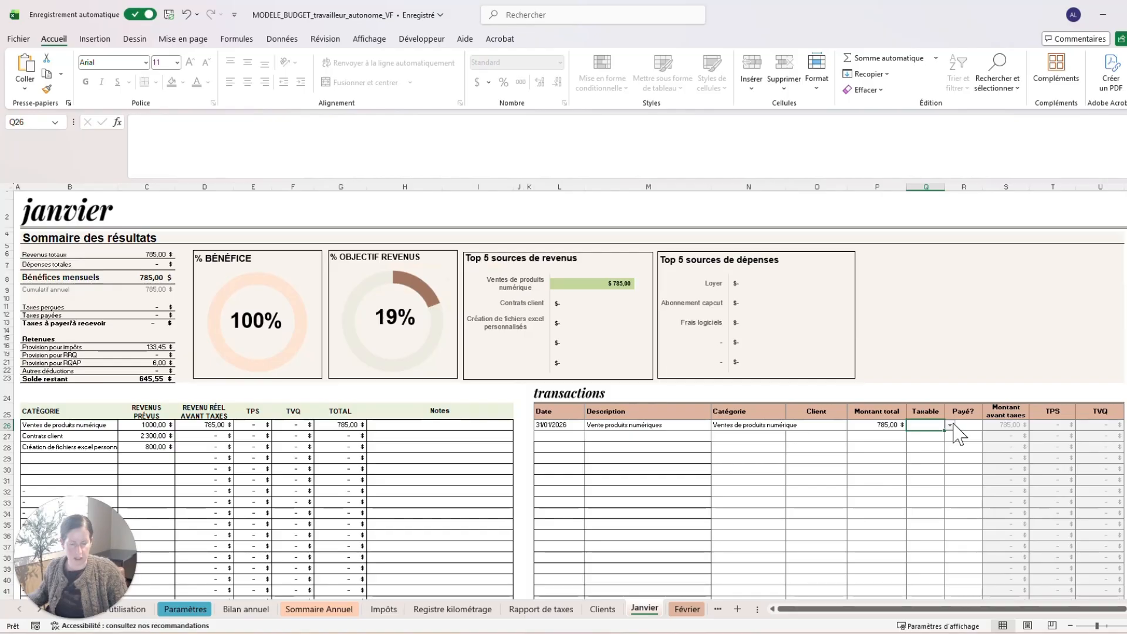
pyautogui.click(949, 424)
pyautogui.click(925, 436)
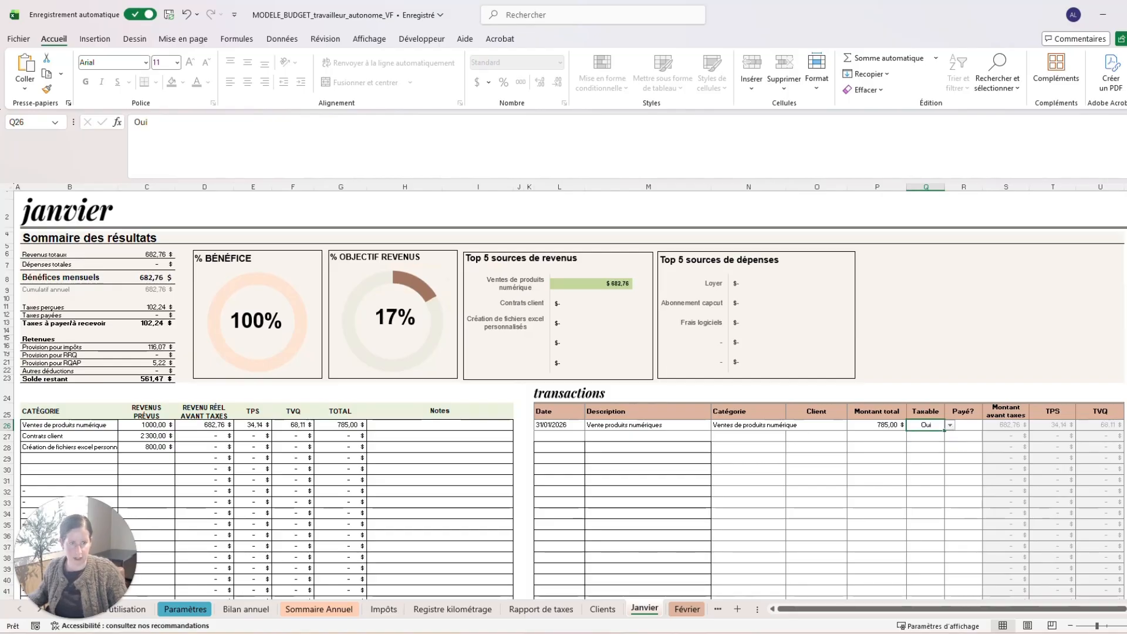
# Mark the first transaction in row 26 as paid with Oui
pyautogui.click(965, 425)
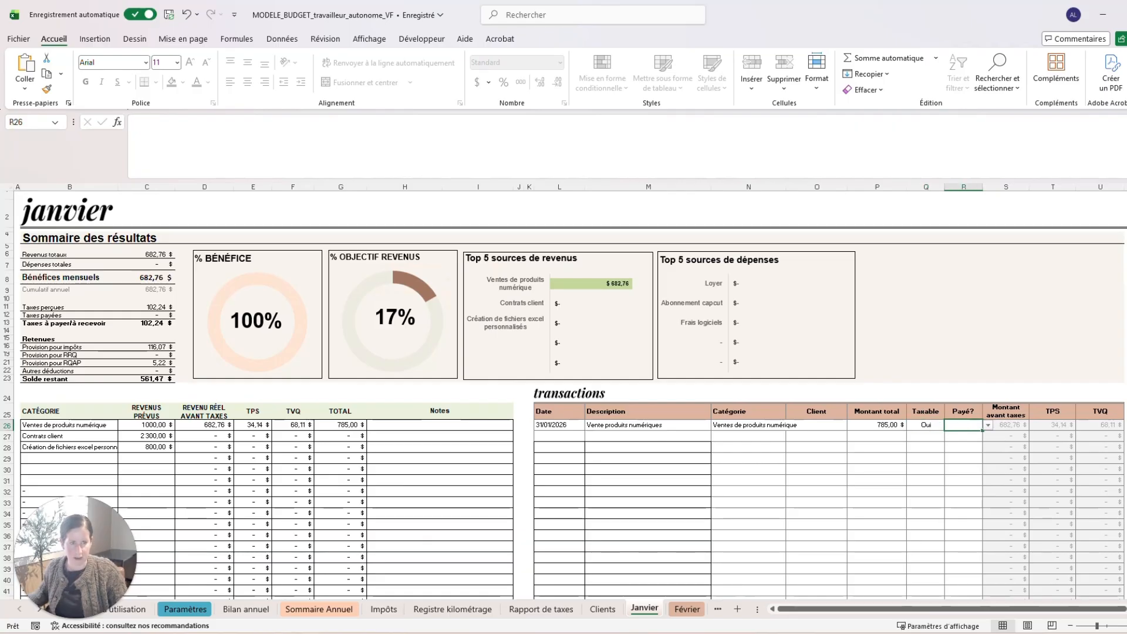
pyautogui.click(987, 424)
pyautogui.click(957, 435)
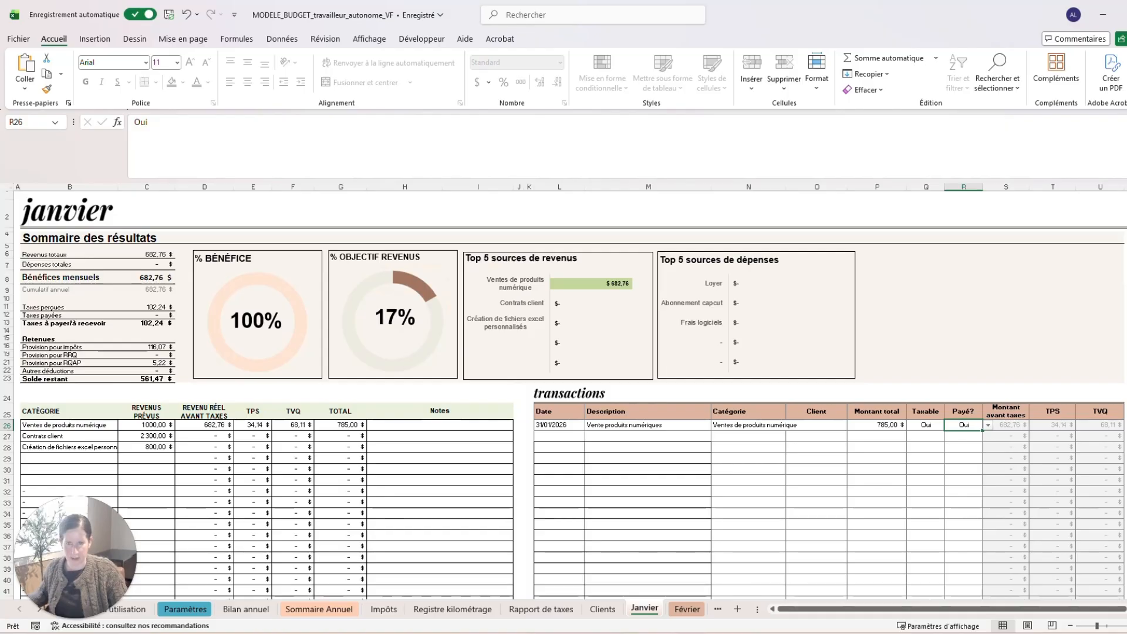
# Start the second transaction in row 27 with date 12/01/2026 and description "Contrat 1 - paiement client"
pyautogui.click(559, 436)
pyautogui.write('12/01')
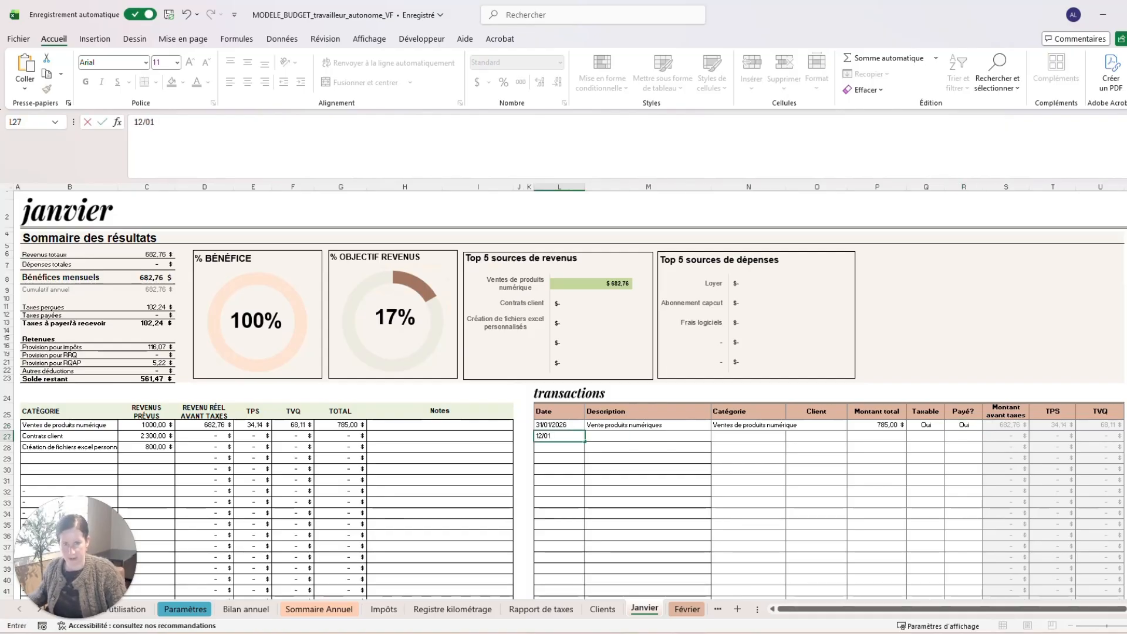
pyautogui.write('/2026')
pyautogui.press('Tab')
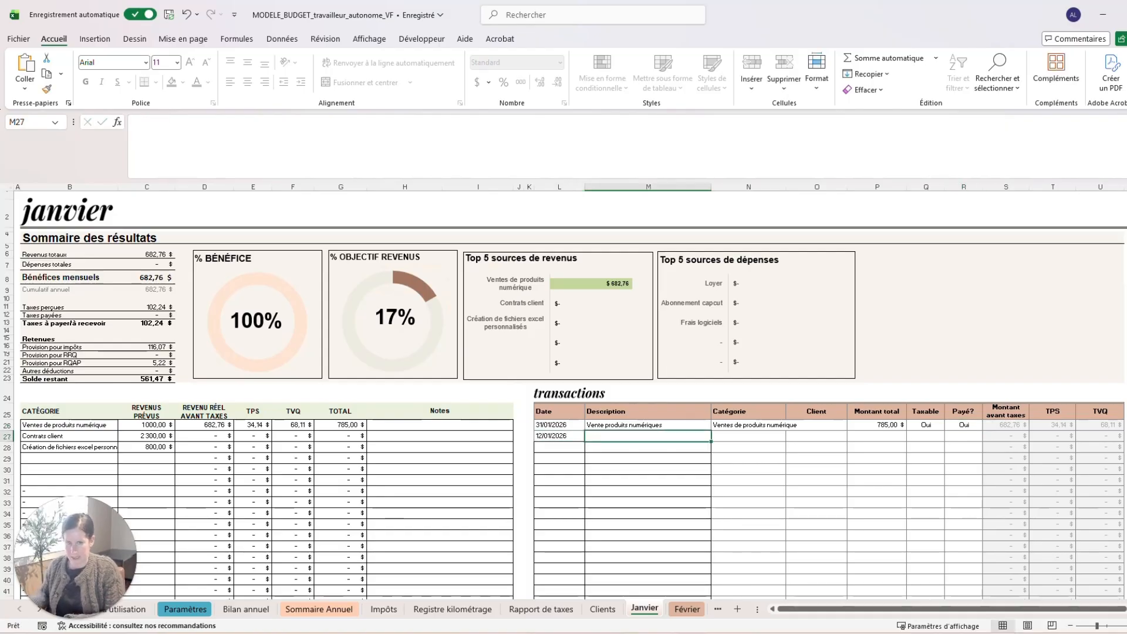
pyautogui.write('Contr')
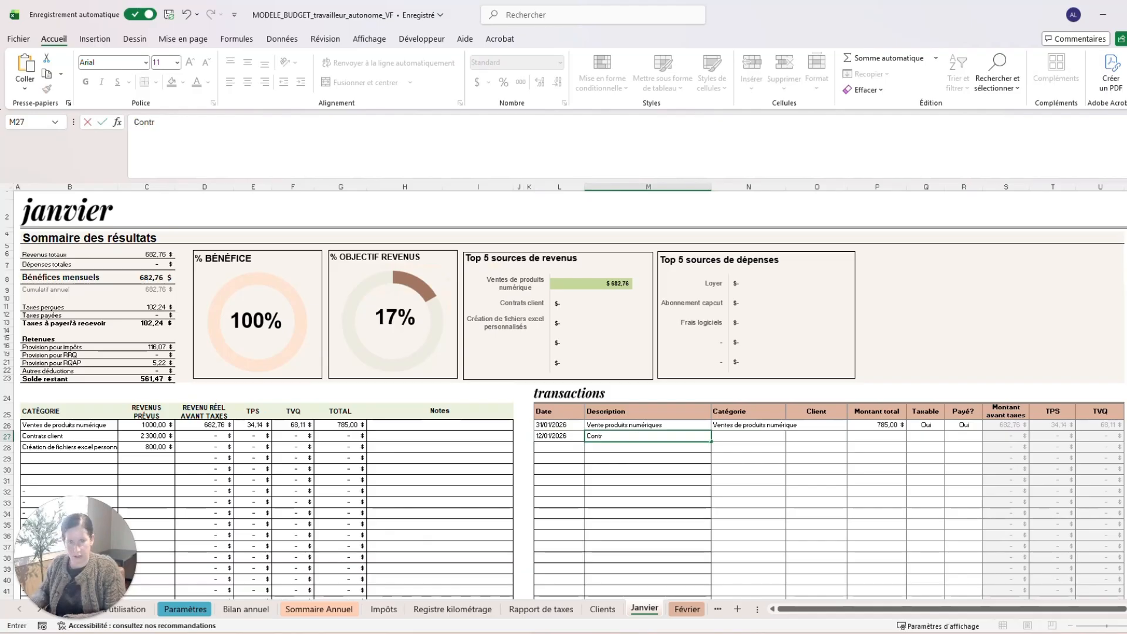
pyautogui.write('at')
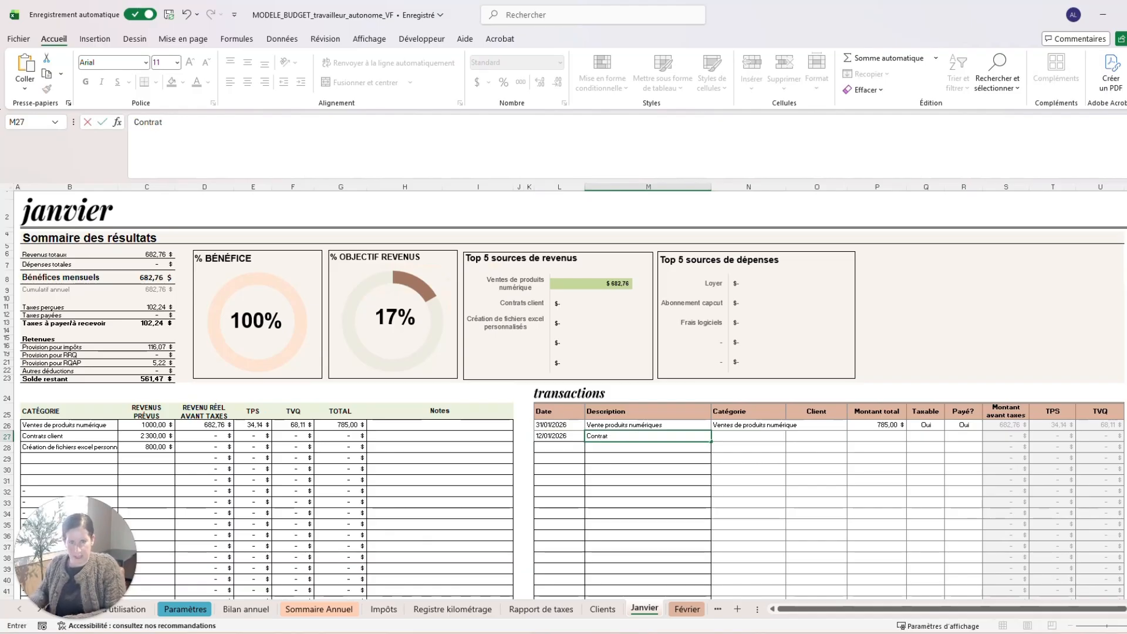
pyautogui.write(' -1 - paiement client')
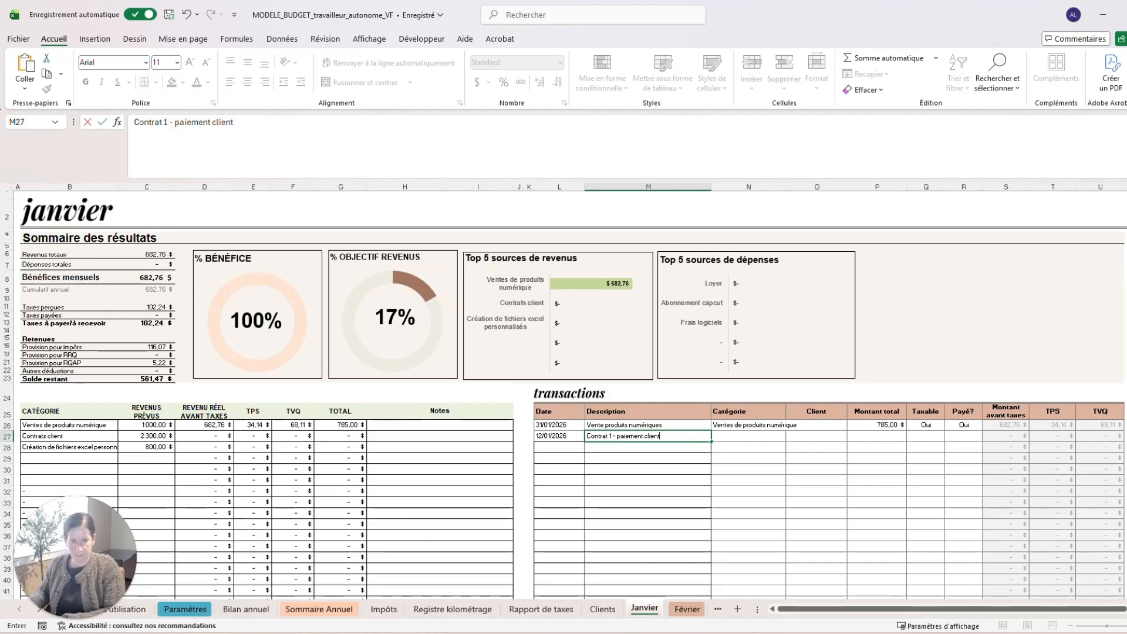
pyautogui.press('Tab')
# Assign the row 27 transaction the category Contrats client and the client Client 1
pyautogui.click(791, 436)
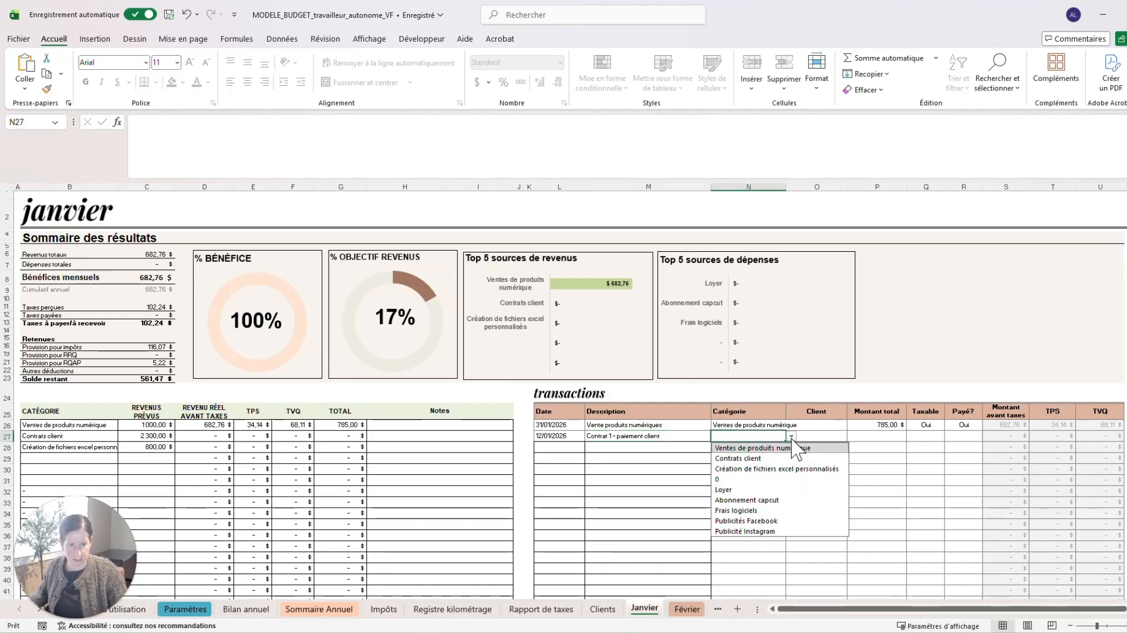
pyautogui.click(760, 459)
pyautogui.press('Tab')
pyautogui.click(851, 436)
pyautogui.click(813, 447)
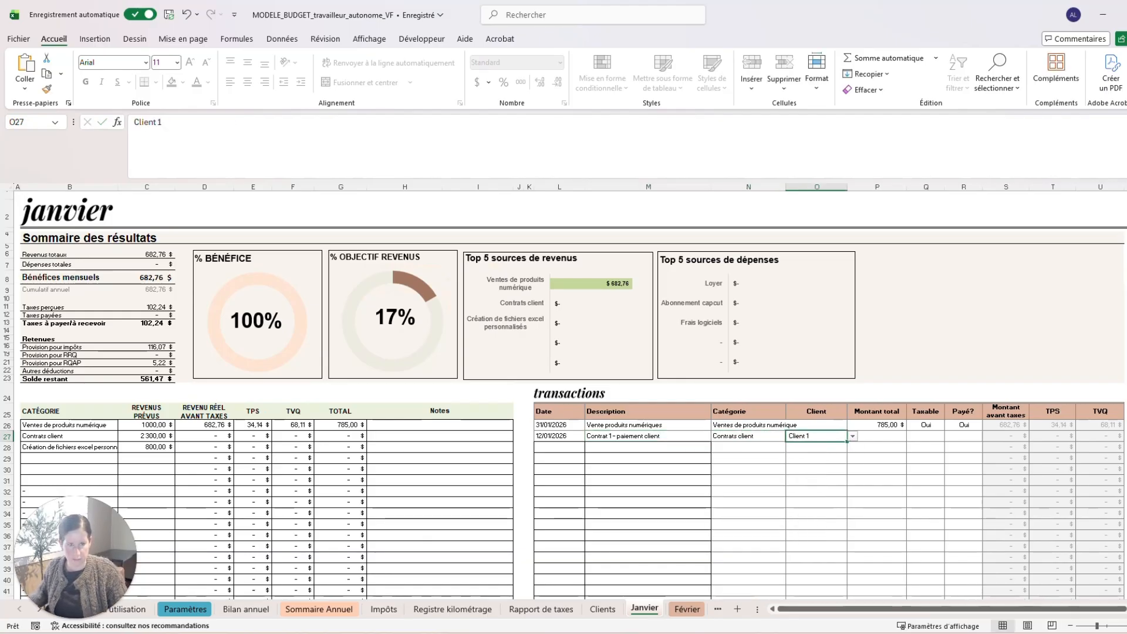
pyautogui.press('Tab')
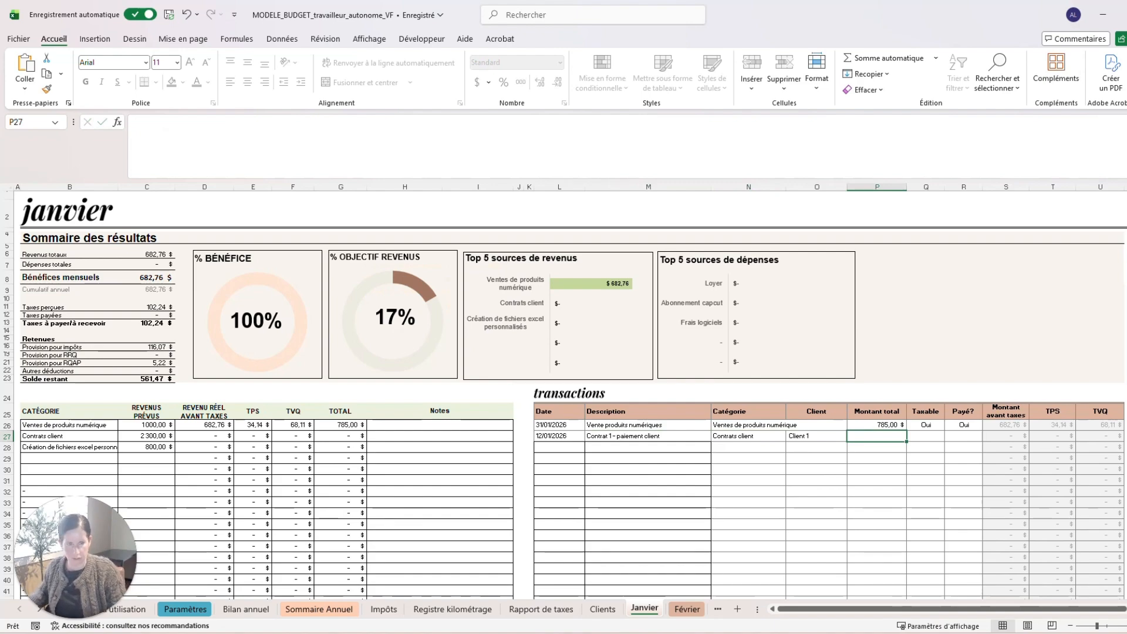
# Set the row 27 transaction's total amount to 900, taxable to Oui and paid to Non
pyautogui.write('900')
pyautogui.press('Tab')
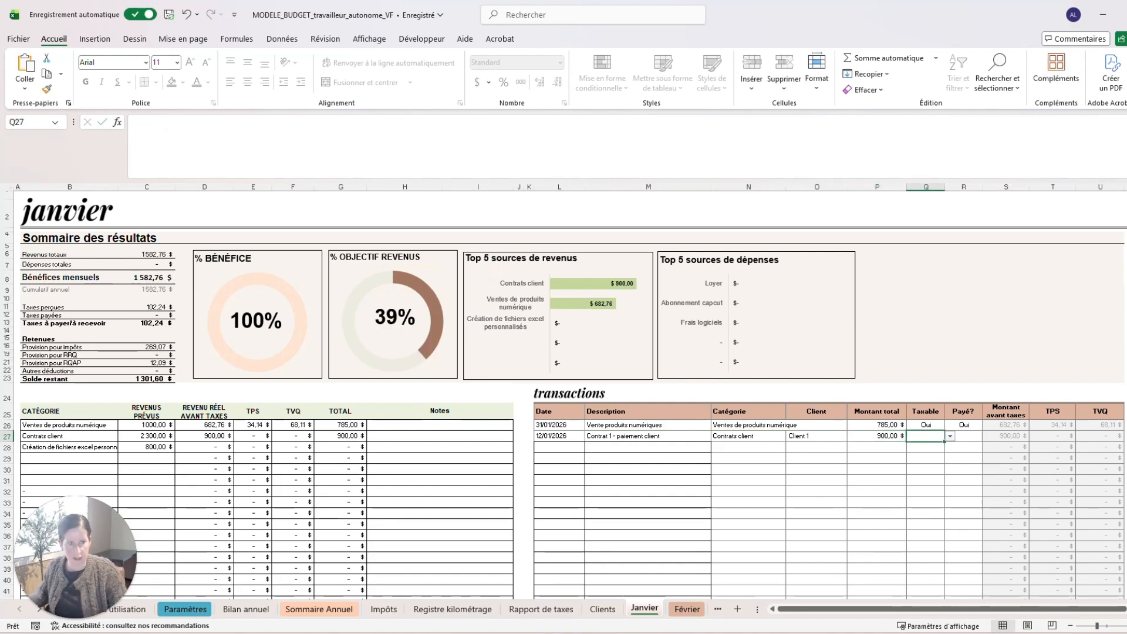
pyautogui.click(949, 436)
pyautogui.click(927, 450)
pyautogui.click(963, 436)
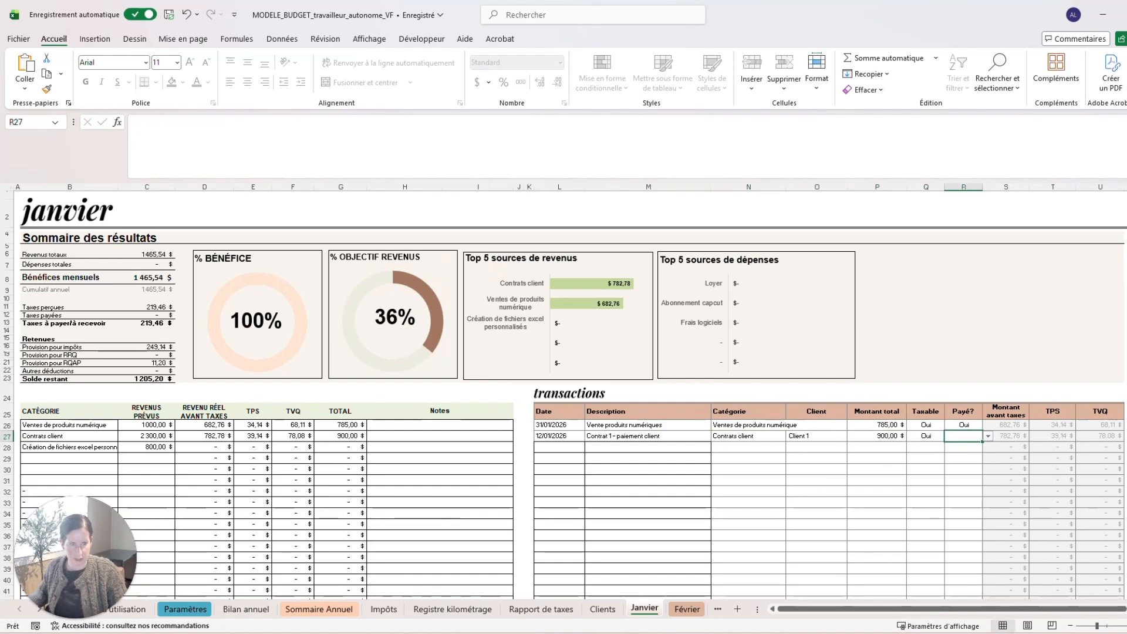
pyautogui.click(987, 436)
pyautogui.click(956, 459)
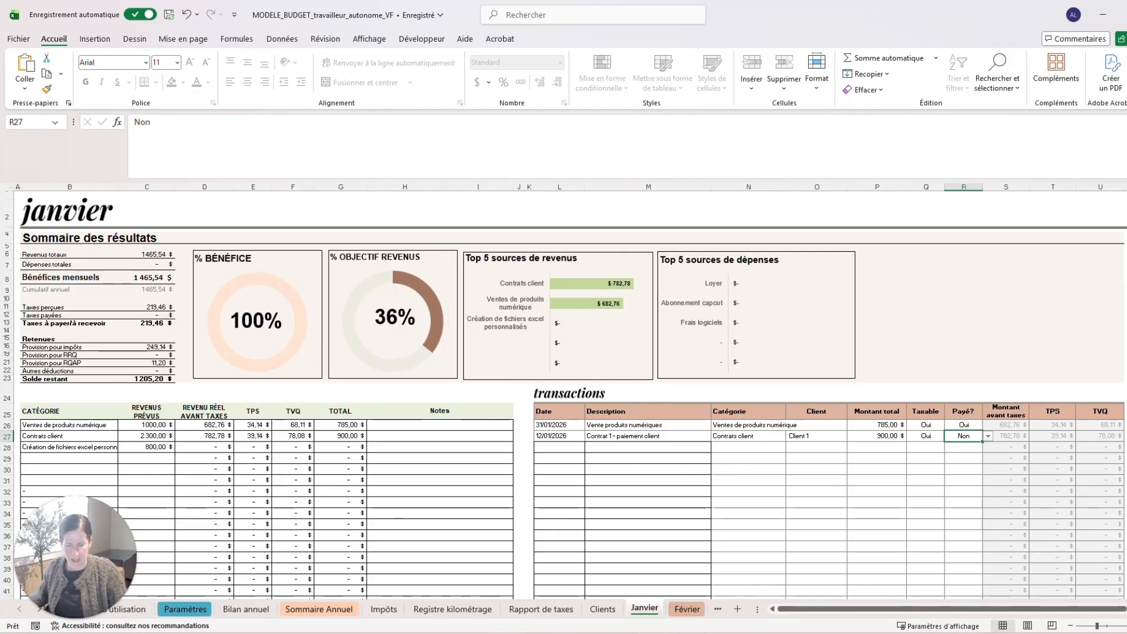
# Start the third transaction in row 28 with date 13/01/2026 and description "Création de fichier personnalisé"
pyautogui.click(559, 447)
pyautogui.write('1')
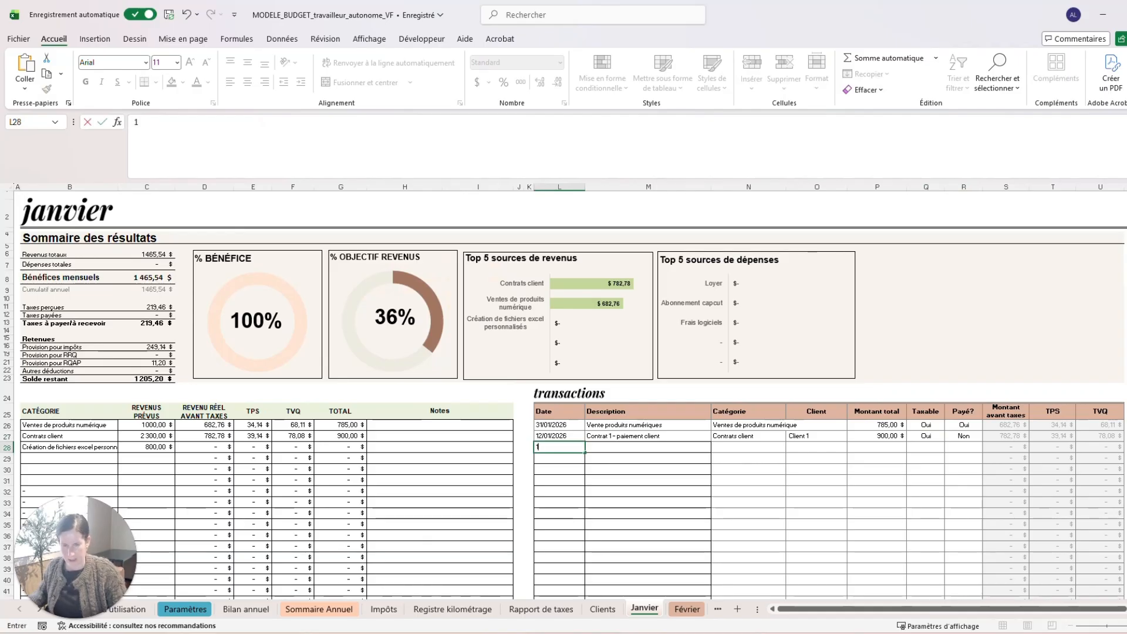
pyautogui.write('3/01/2026')
pyautogui.press('Tab')
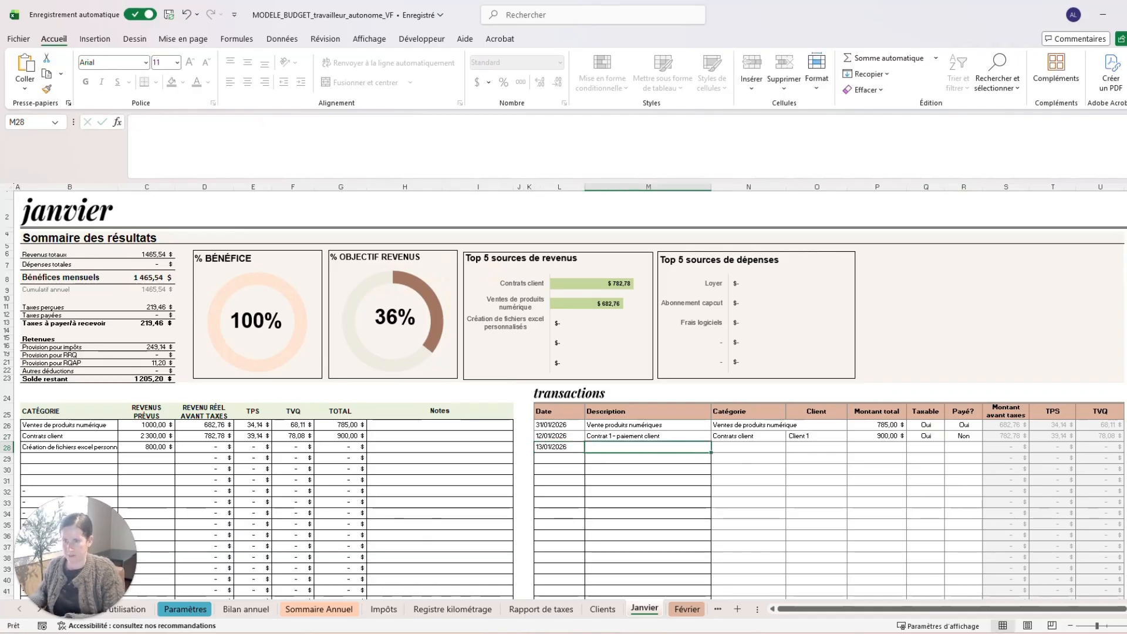
pyautogui.write('Création de fi hi')
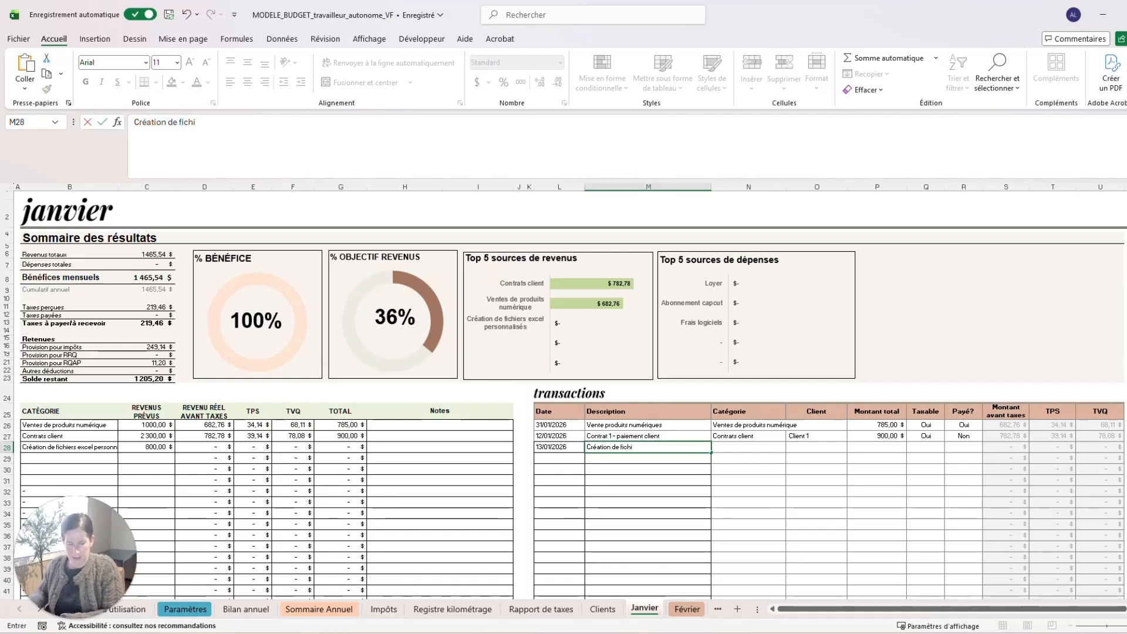
pyautogui.write('er peso')
pyautogui.write('onn')
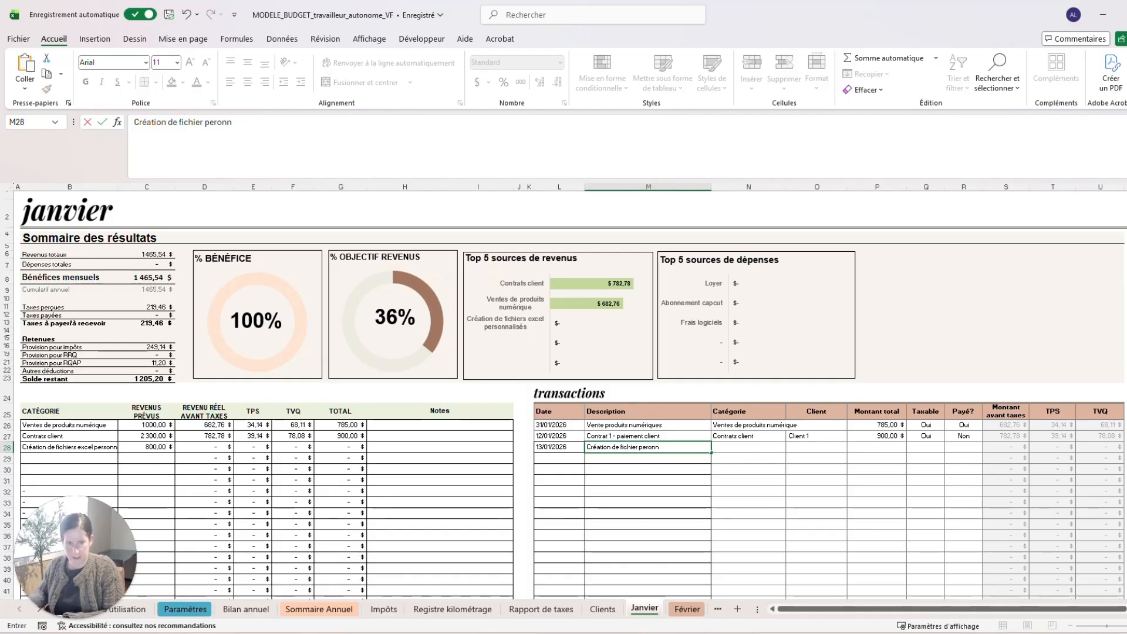
pyautogui.press('BackSpace')
pyautogui.press('BackSpace')
pyautogui.press('BackSpace')
pyautogui.write('sonnalisé')
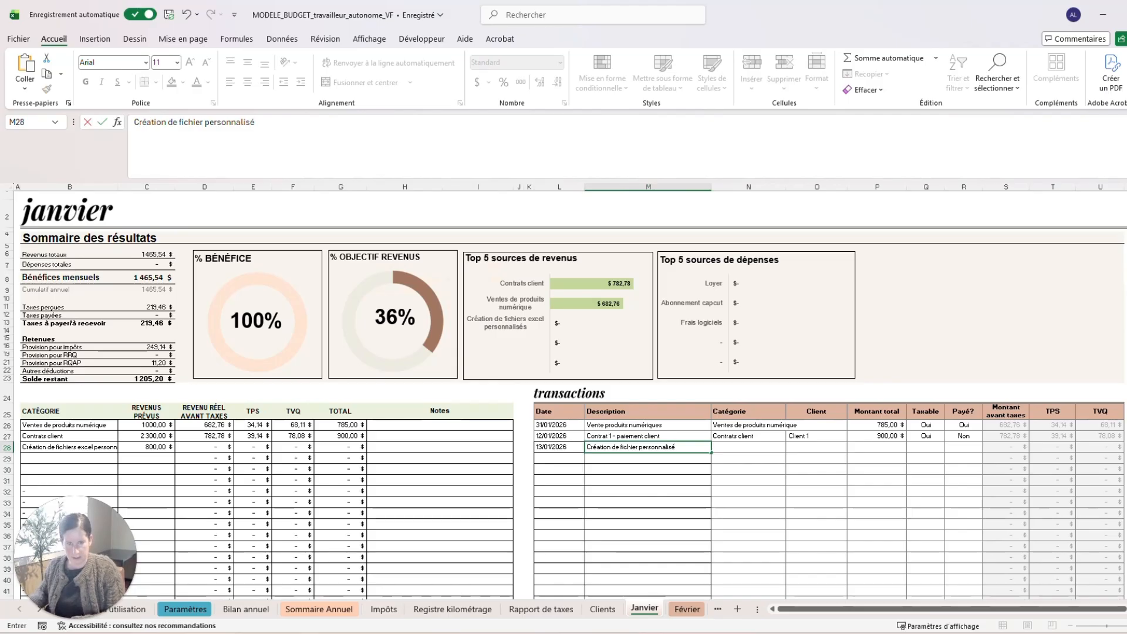
pyautogui.press('Tab')
# Assign the row 28 transaction the category Création de fichiers excel personnalisés and the client Client 2
pyautogui.click(791, 447)
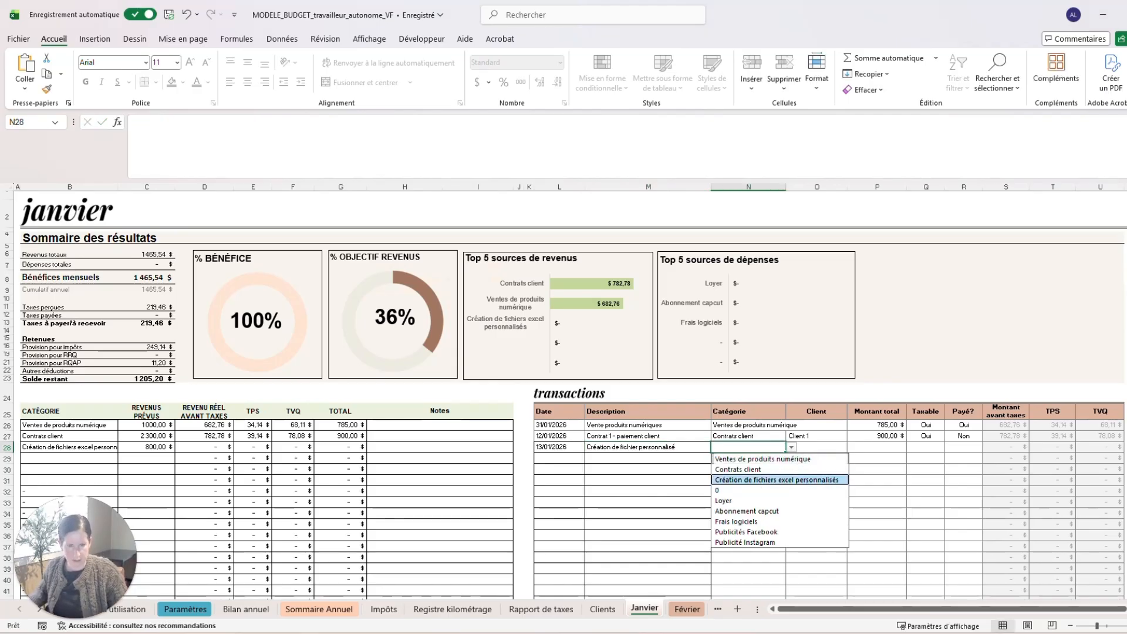
pyautogui.click(763, 479)
pyautogui.press('Tab')
pyautogui.write('Client 2')
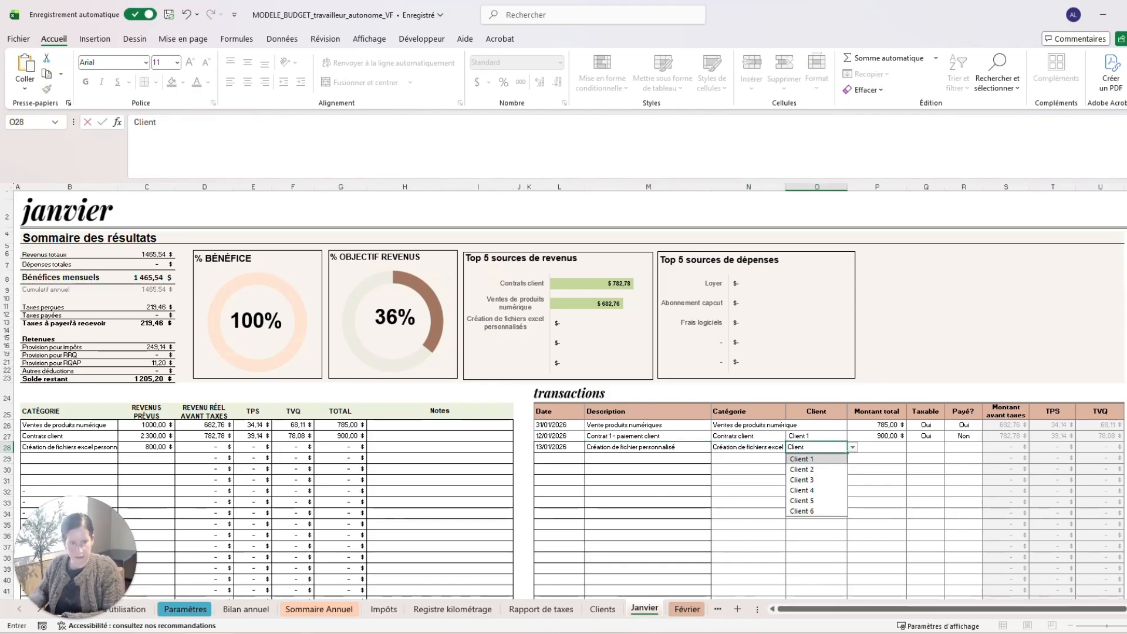
pyautogui.press('Return')
pyautogui.press('Up')
pyautogui.press('Right')
# Set the row 28 transaction's total amount to 350 and mark it as both taxable and paid with Oui
pyautogui.write('35')
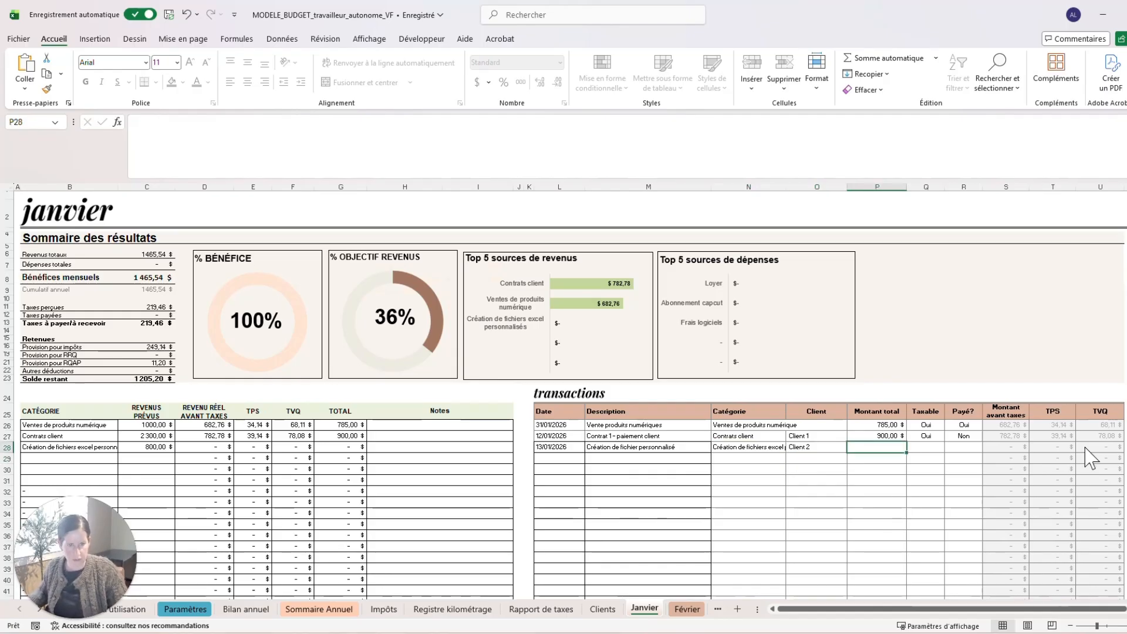
pyautogui.write('0')
pyautogui.press('Tab')
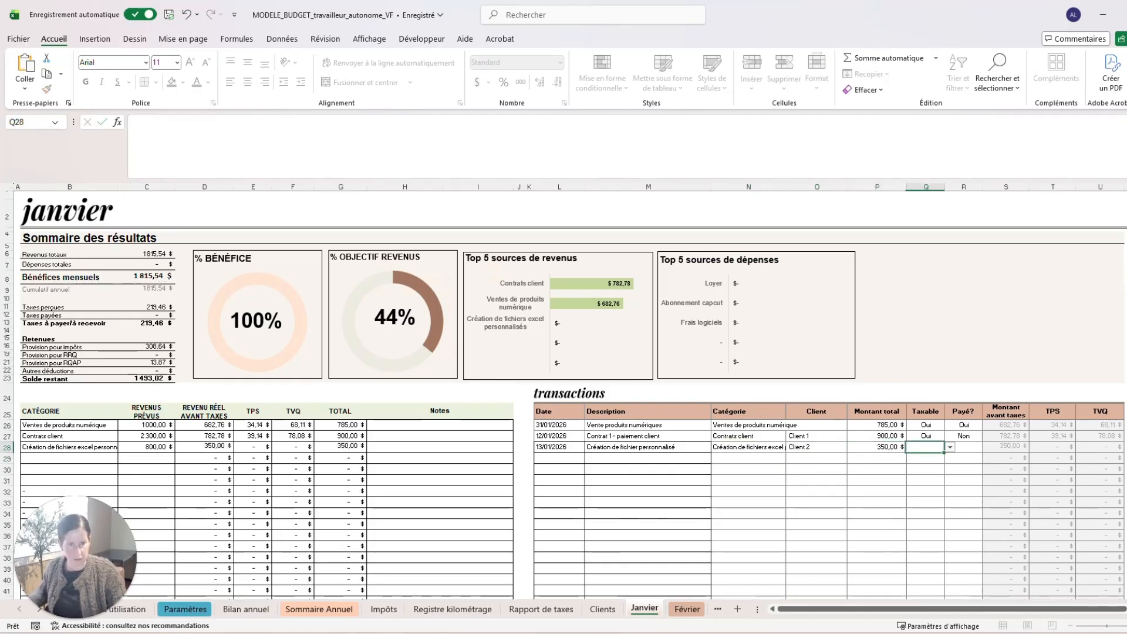
pyautogui.write('Oui')
pyautogui.press('Tab')
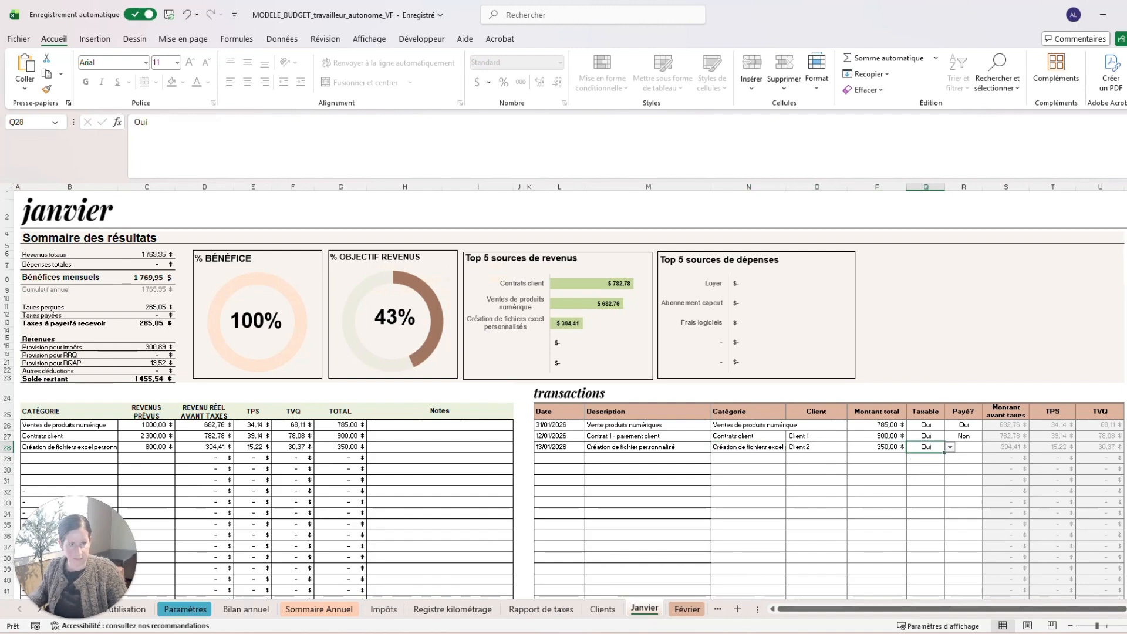
pyautogui.click(987, 447)
pyautogui.click(988, 447)
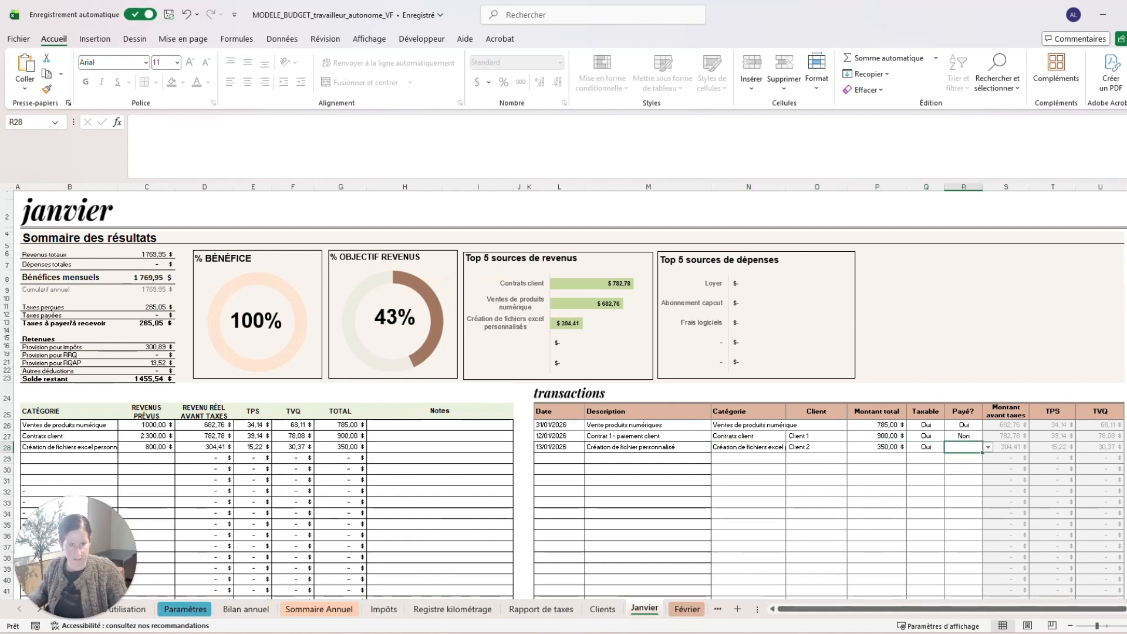
pyautogui.click(988, 447)
pyautogui.click(974, 459)
pyautogui.press('Return')
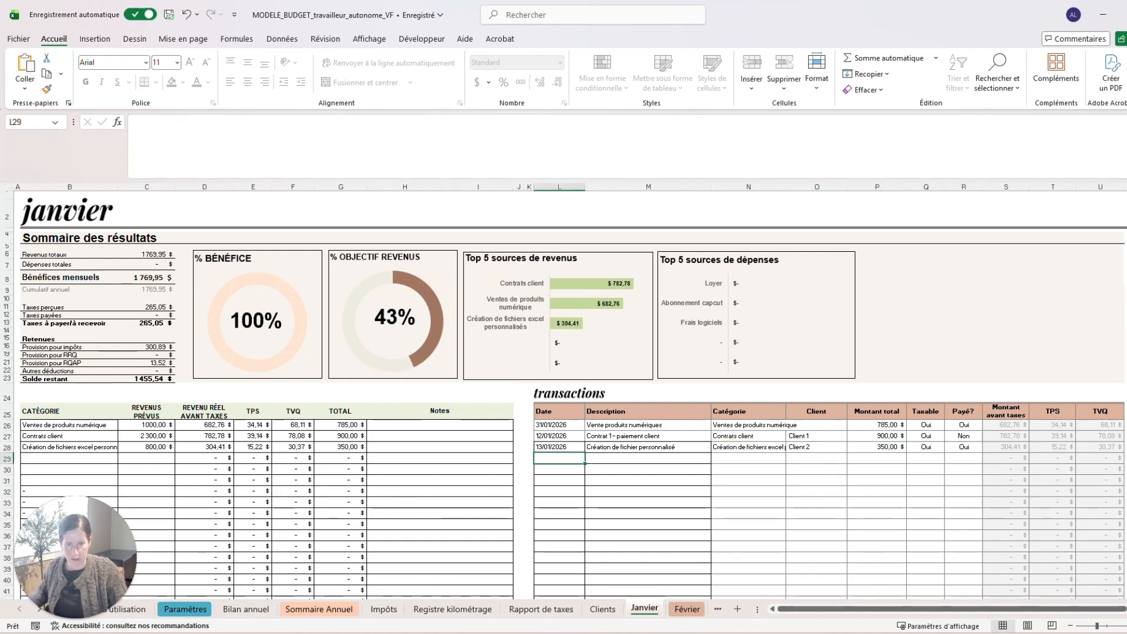
pyautogui.write('15/01/202')
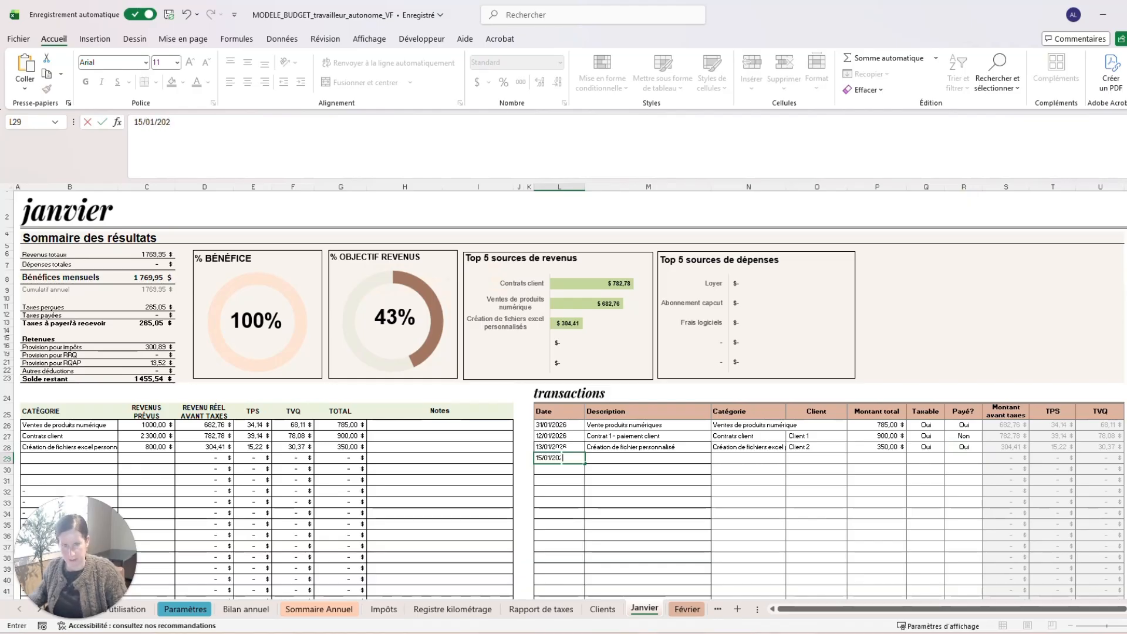
pyautogui.write('6')
pyautogui.press('BackSpace')
pyautogui.press('BackSpace')
pyautogui.press('BackSpace')
pyautogui.press('BackSpace')
pyautogui.press('BackSpace')
pyautogui.press('BackSpace')
pyautogui.press('BackSpace')
pyautogui.press('BackSpace')
pyautogui.press('BackSpace')
pyautogui.press('BackSpace')
# Enter a rent transaction in row 29 dated 01/01/2026 with description and category "Loyer", leaving the client blank
pyautogui.write('01/0')
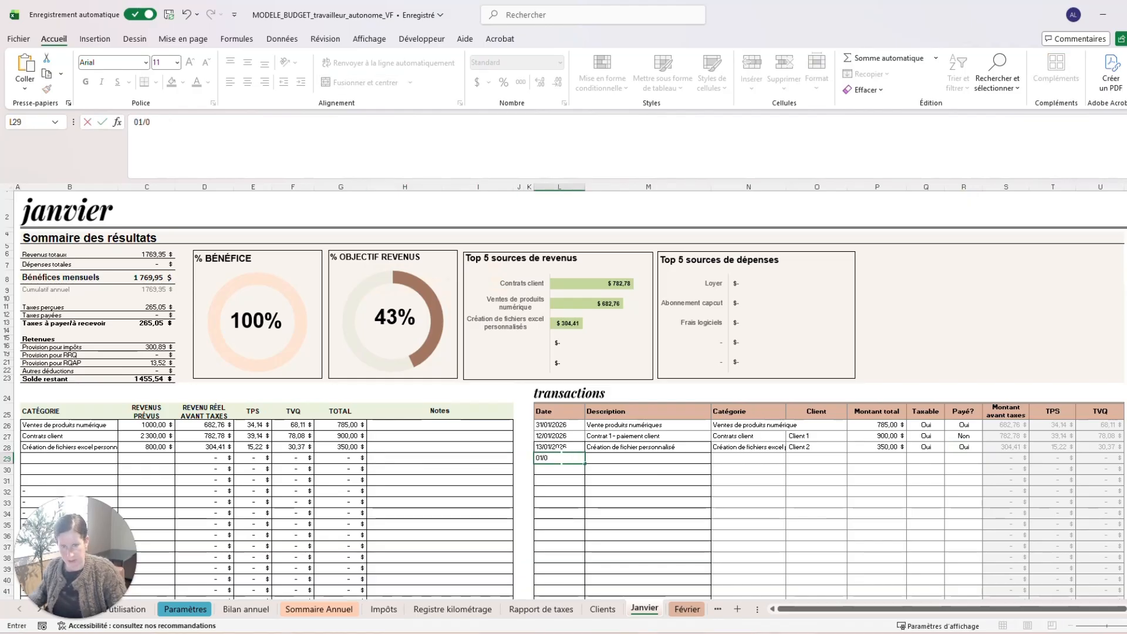
pyautogui.press('Tab')
pyautogui.write('Loyer')
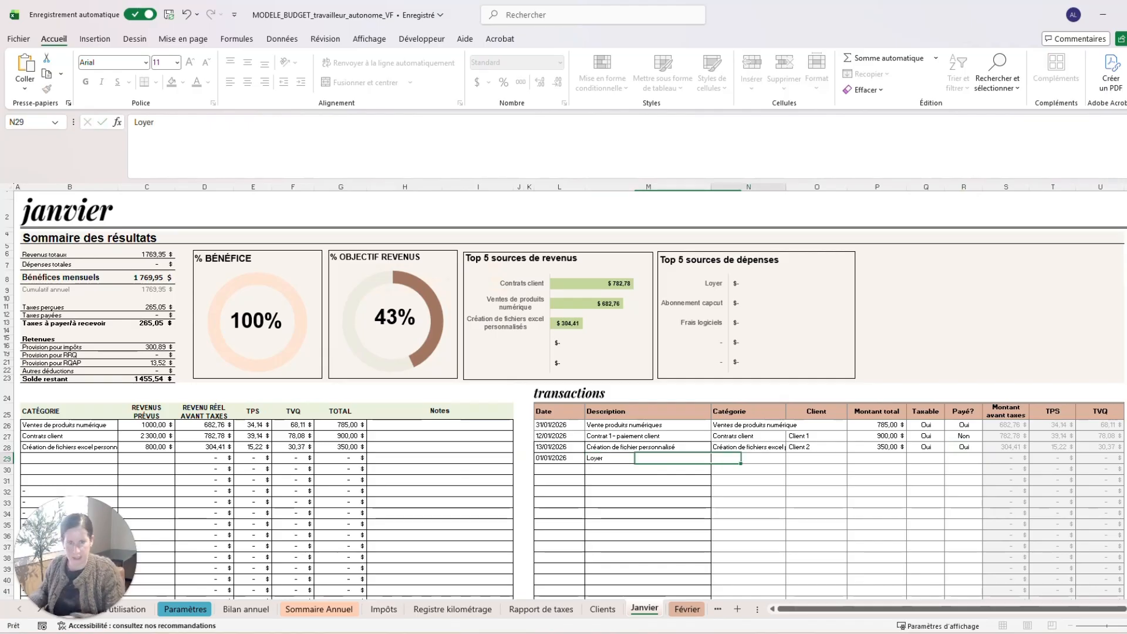
pyautogui.press('Tab')
pyautogui.click(791, 457)
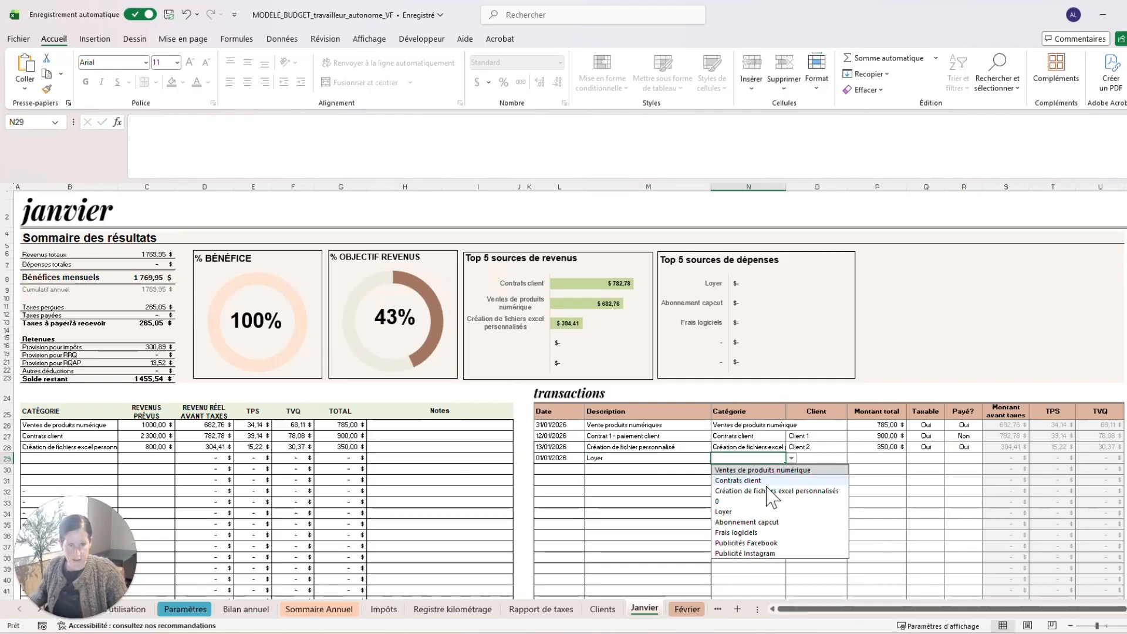
pyautogui.click(762, 511)
pyautogui.press('Tab')
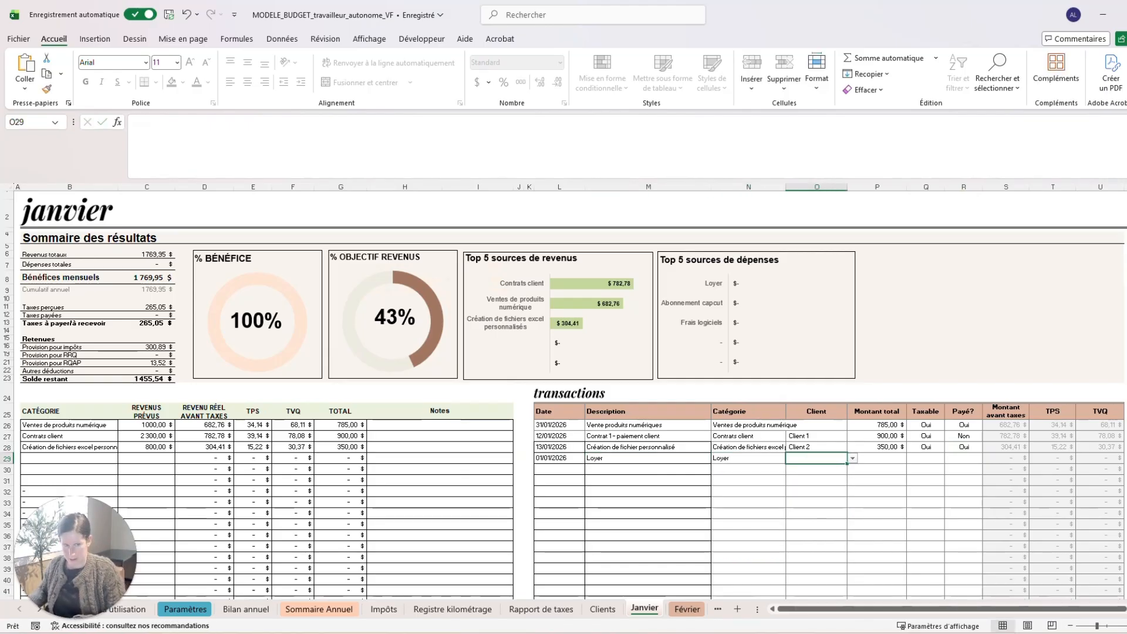
pyautogui.press('Tab')
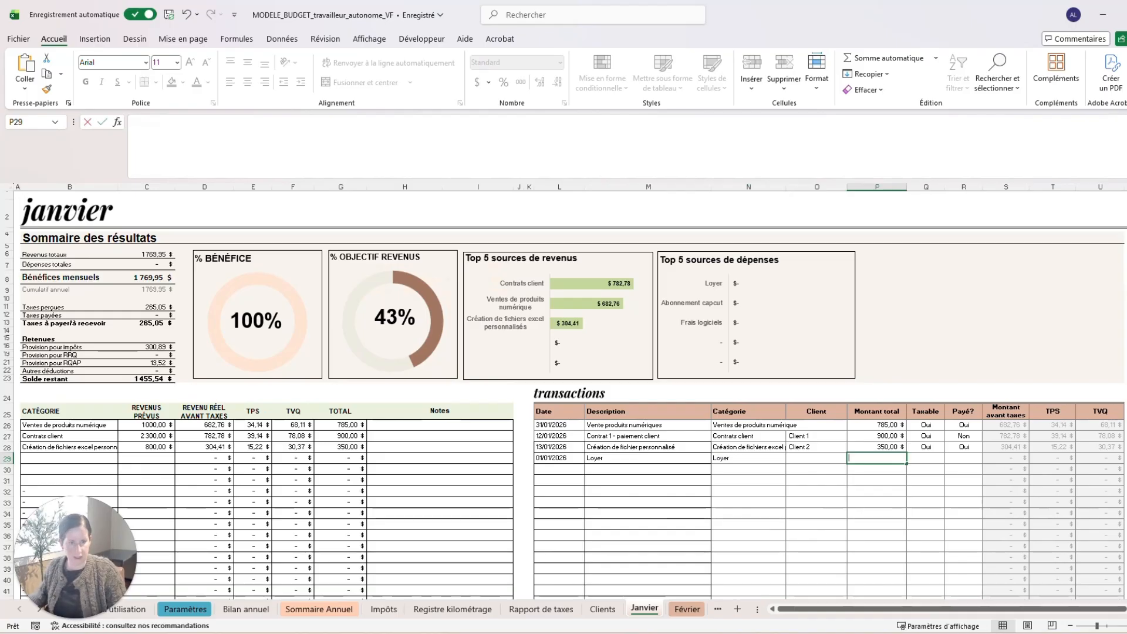
# Set the rent transaction's total amount to 1200, taxable to Non and paid to Oui
pyautogui.write('1200')
pyautogui.press('Tab')
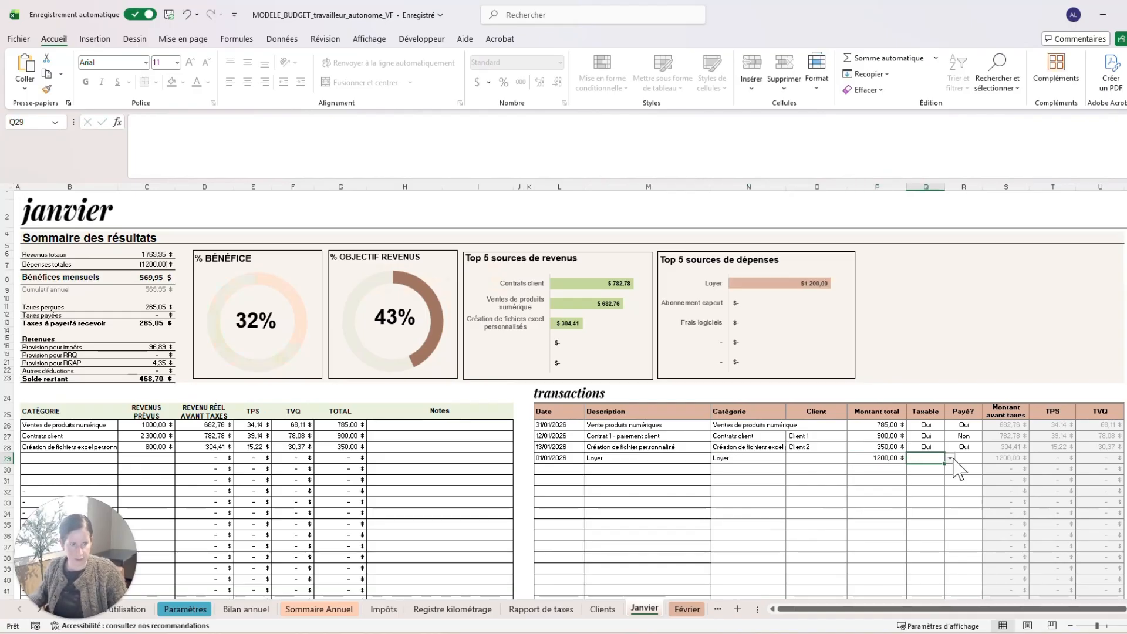
pyautogui.click(950, 458)
pyautogui.click(919, 480)
pyautogui.click(965, 457)
pyautogui.click(988, 458)
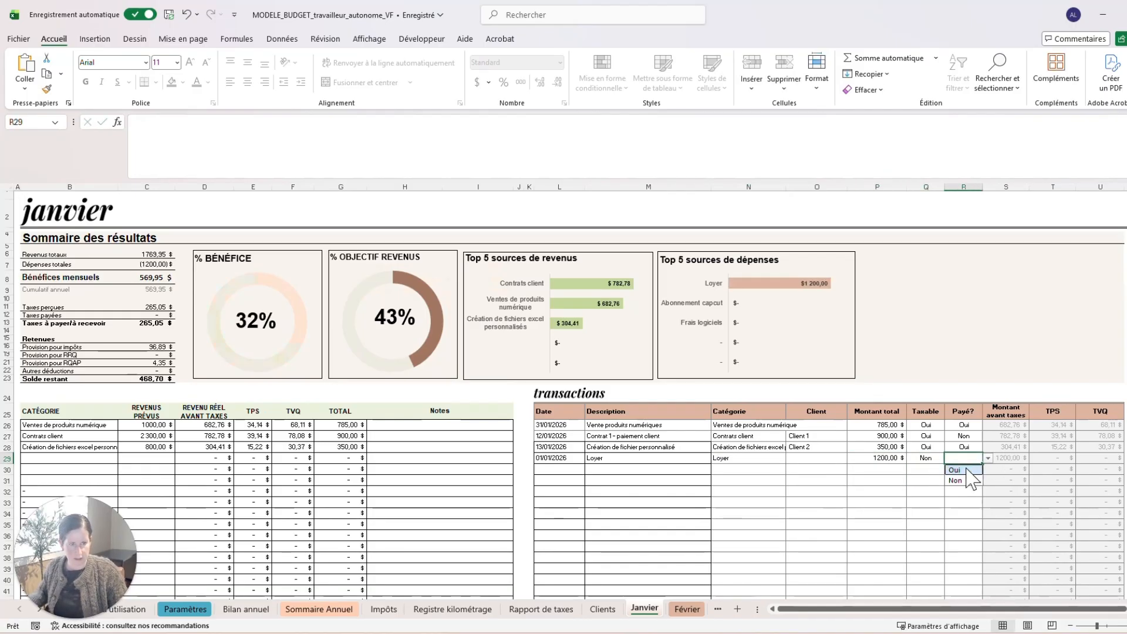
pyautogui.click(967, 470)
pyautogui.press('Return')
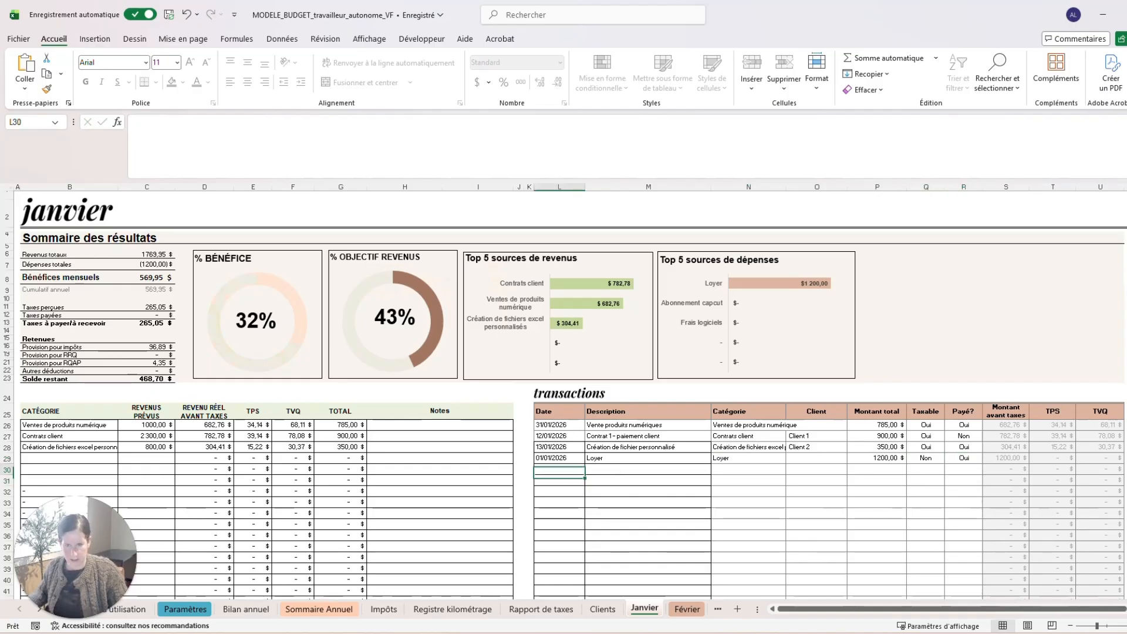
# Start a row 30 transaction on the Janvier sheet dated 15/01/2026 with the description "Publicité facebook"
pyautogui.write('15/0')
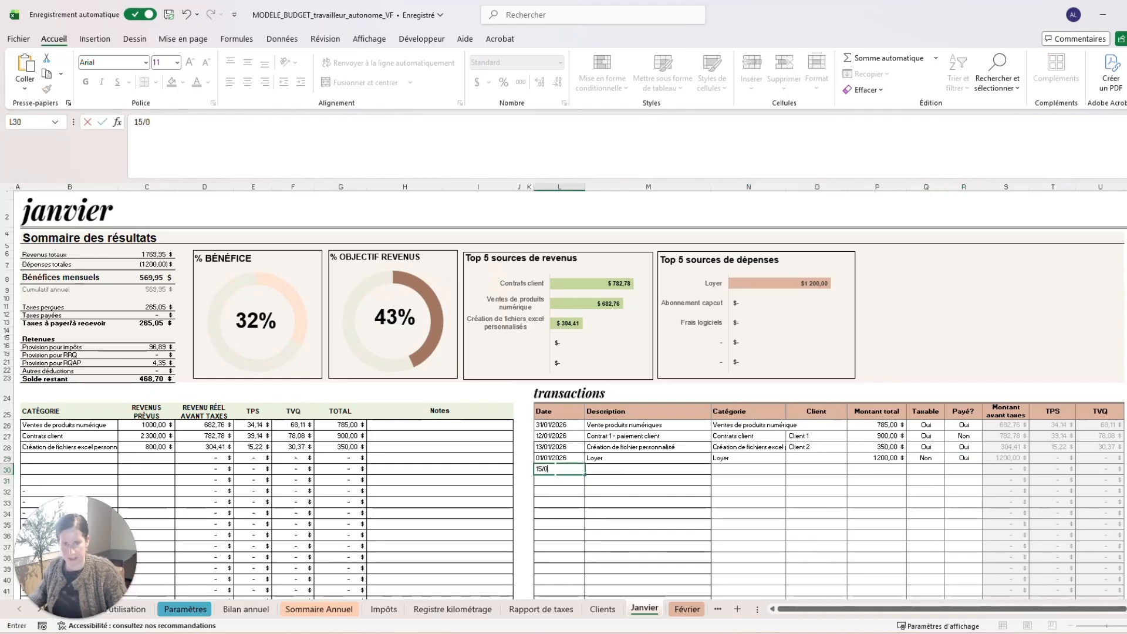
pyautogui.write('1/')
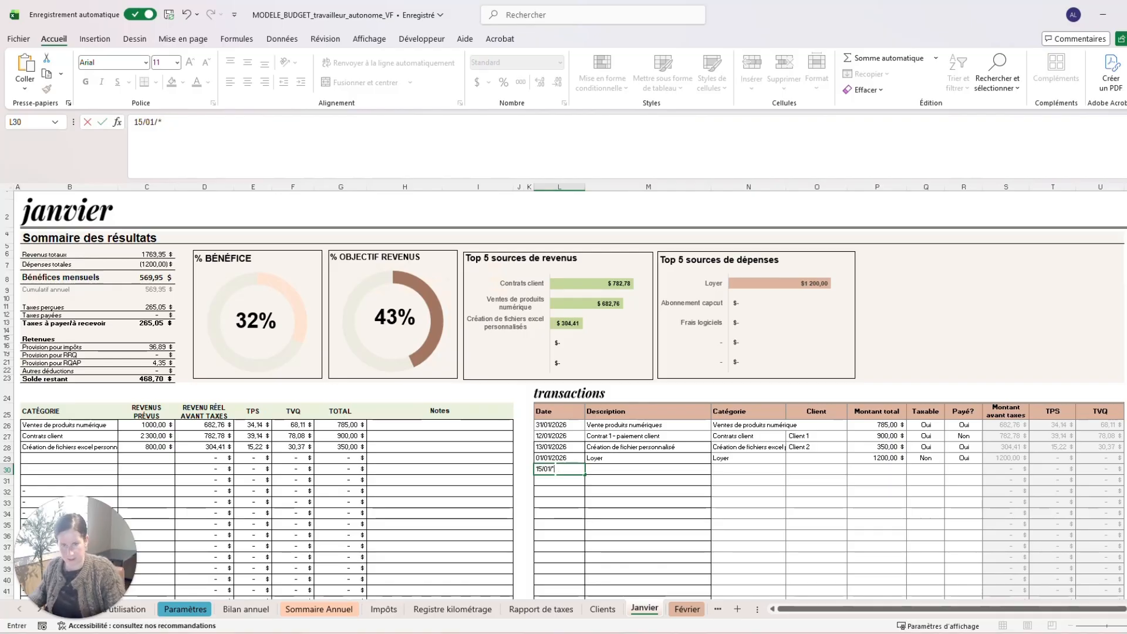
pyautogui.write('2026')
pyautogui.press('Tab')
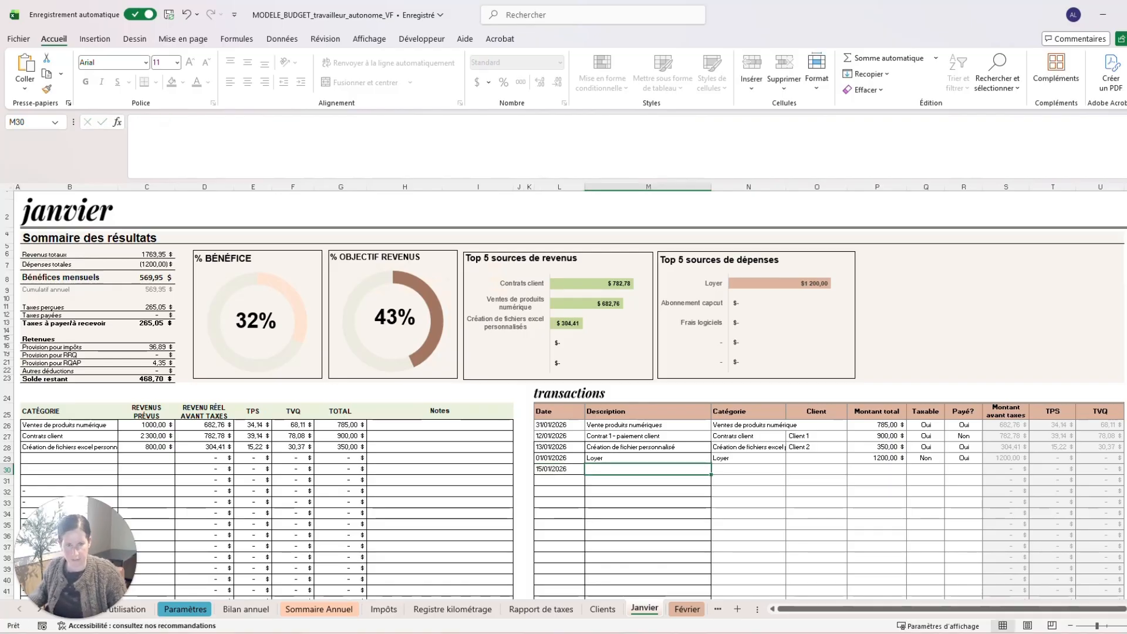
pyautogui.write('Publicit')
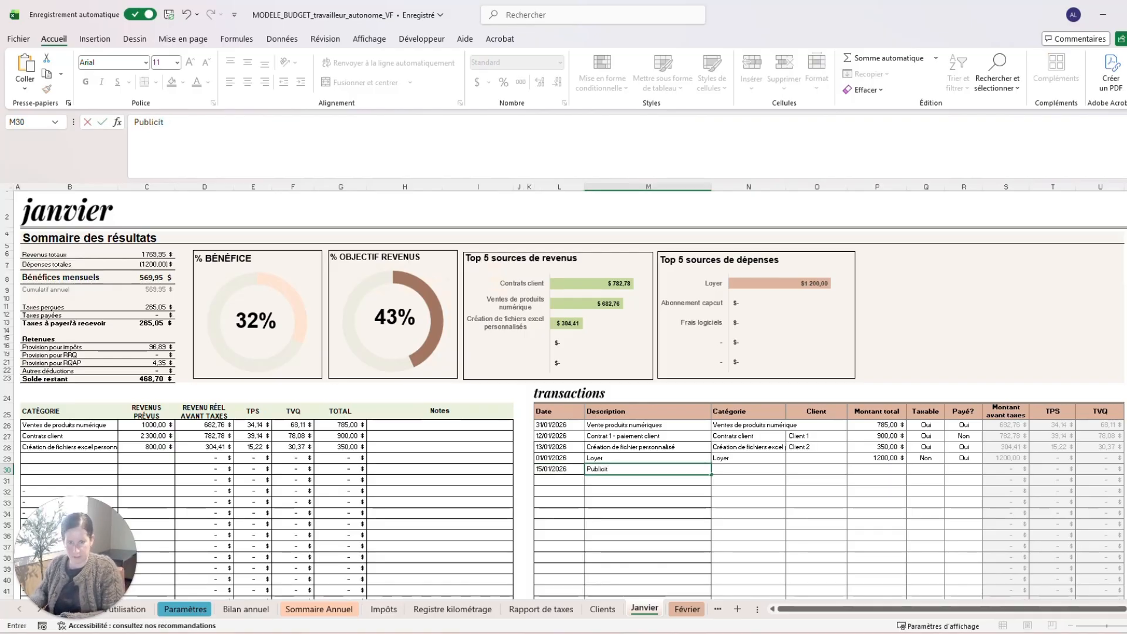
pyautogui.write('é facebook')
pyautogui.press('Tab')
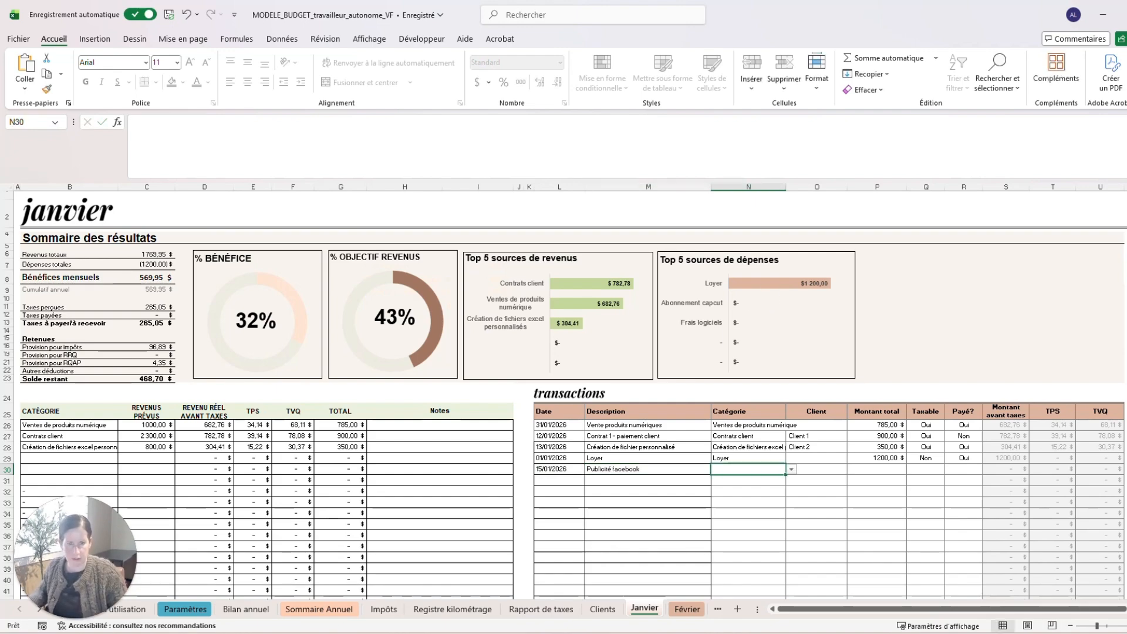
# Assign the row 30 transaction the category Publicités Facebook and leave its client blank
pyautogui.click(791, 469)
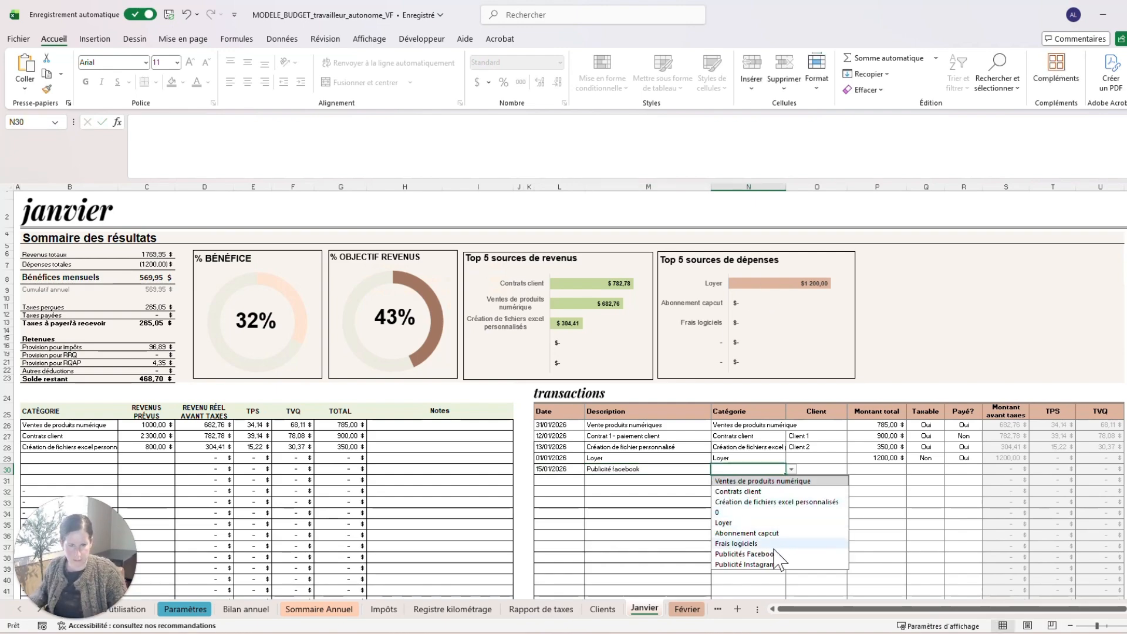
pyautogui.click(745, 554)
pyautogui.click(816, 458)
pyautogui.click(815, 469)
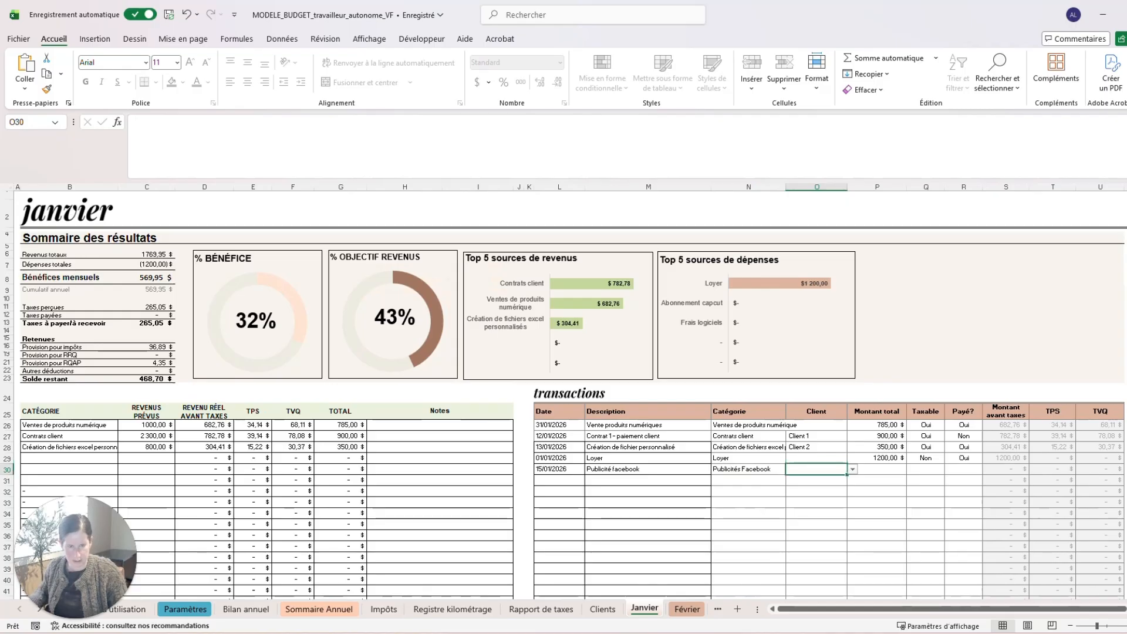
# Set the Facebook advertising transaction's total amount to 143 and mark it as both taxable and paid with Oui
pyautogui.click(877, 469)
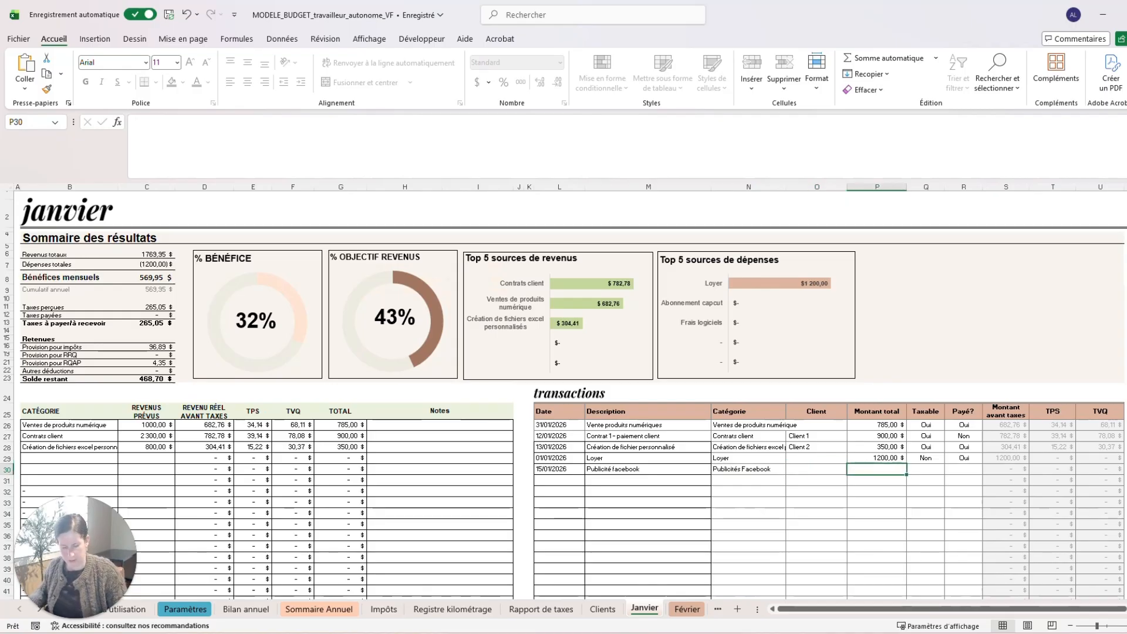
pyautogui.write('143')
pyautogui.press('Tab')
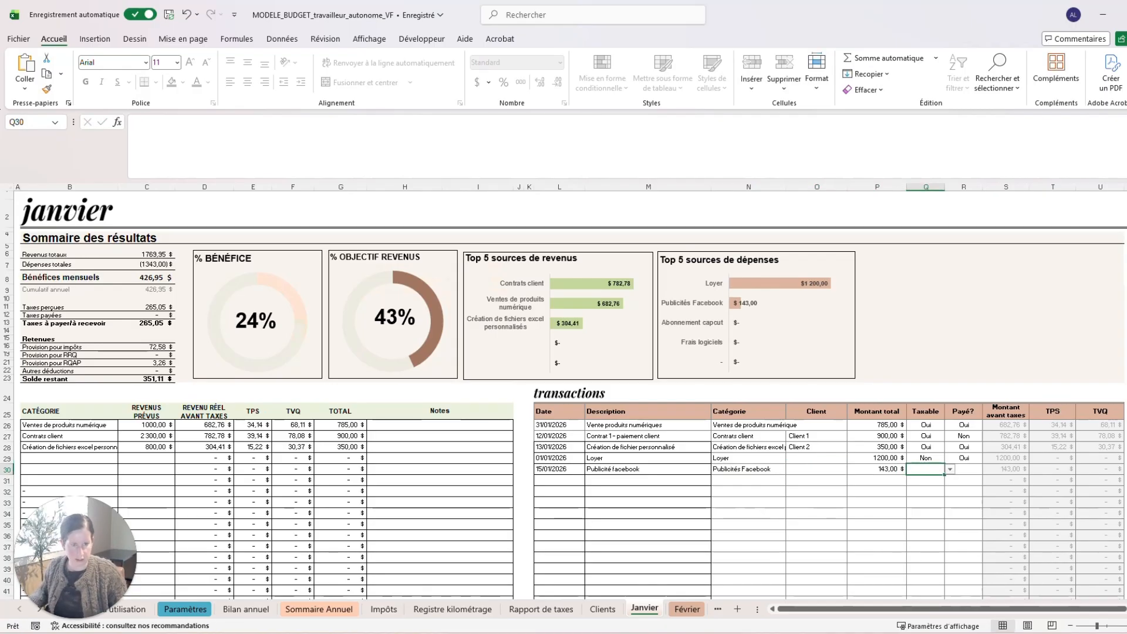
pyautogui.click(950, 469)
pyautogui.click(922, 480)
pyautogui.press('Tab')
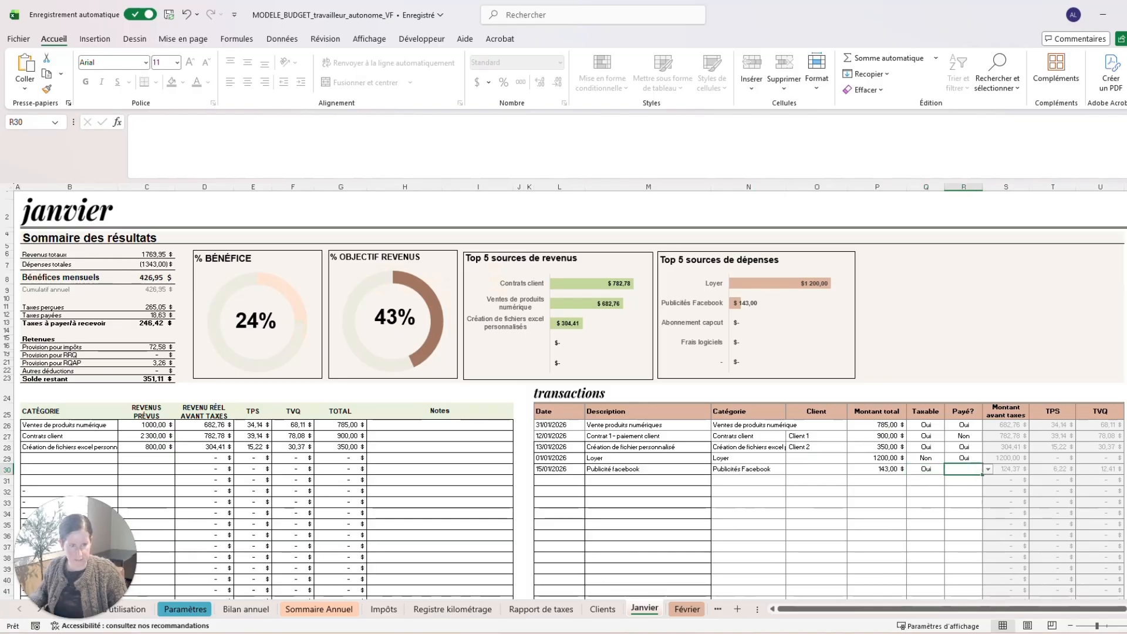
pyautogui.click(988, 469)
pyautogui.click(965, 480)
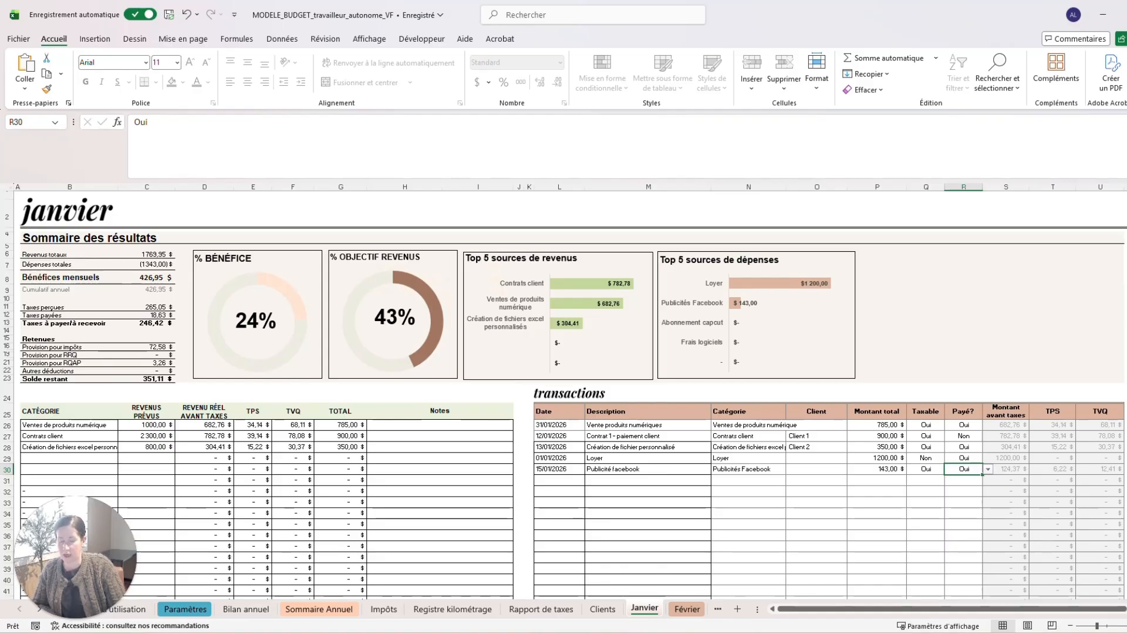
# Check the tax registration answer on the Paramètres sheet and review the results summary and transactions on the Janvier sheet
pyautogui.click(186, 609)
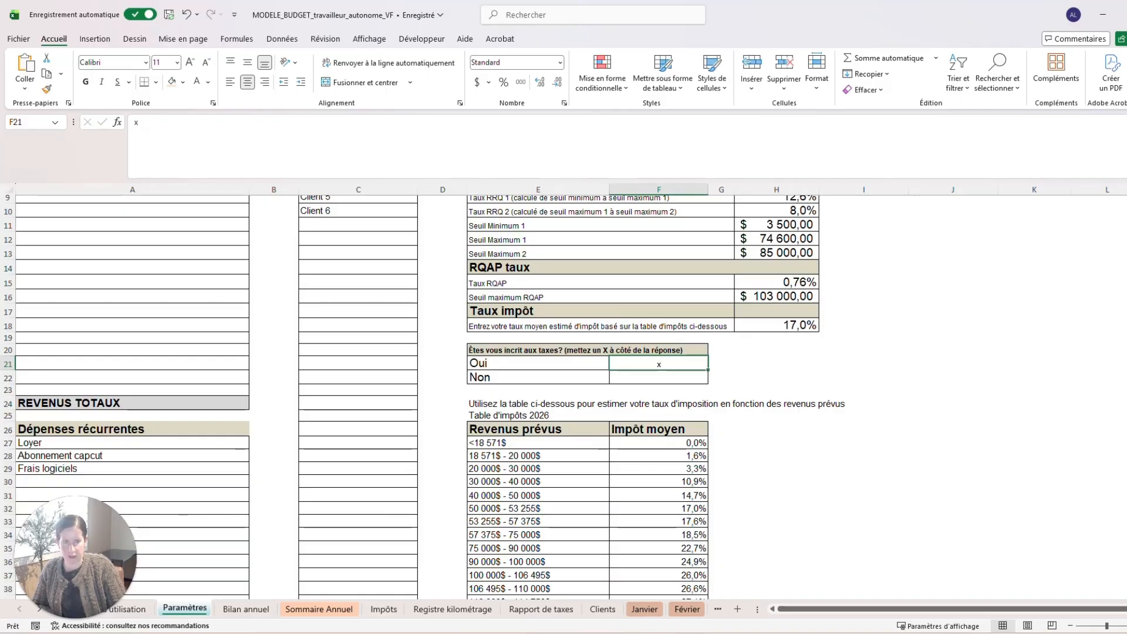
pyautogui.click(644, 609)
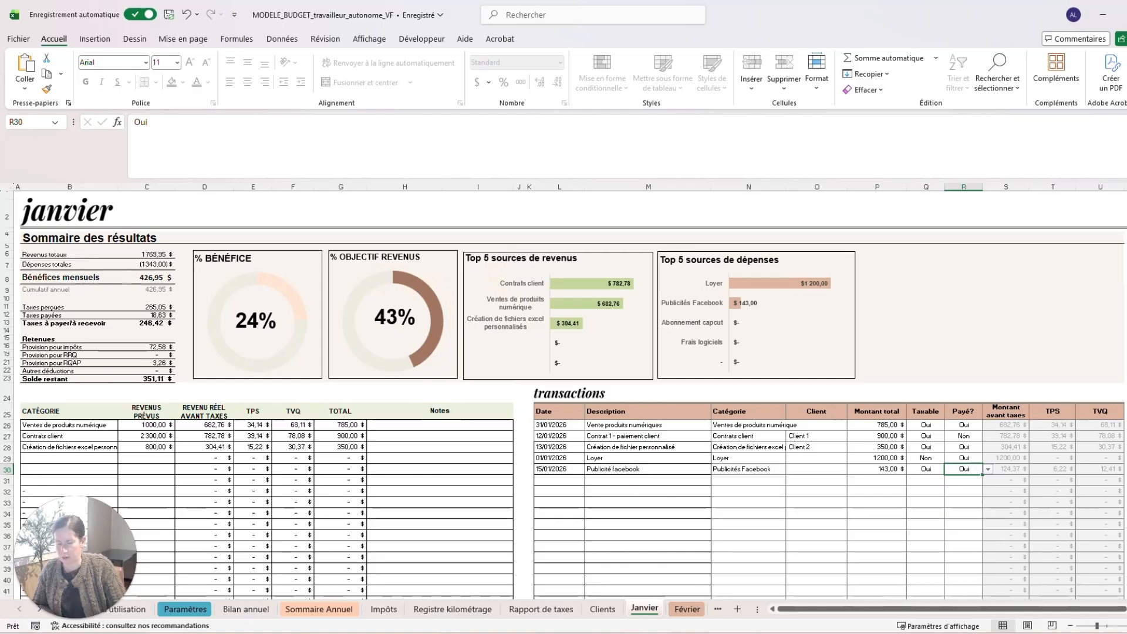
pyautogui.scroll(-1, 564, 394)
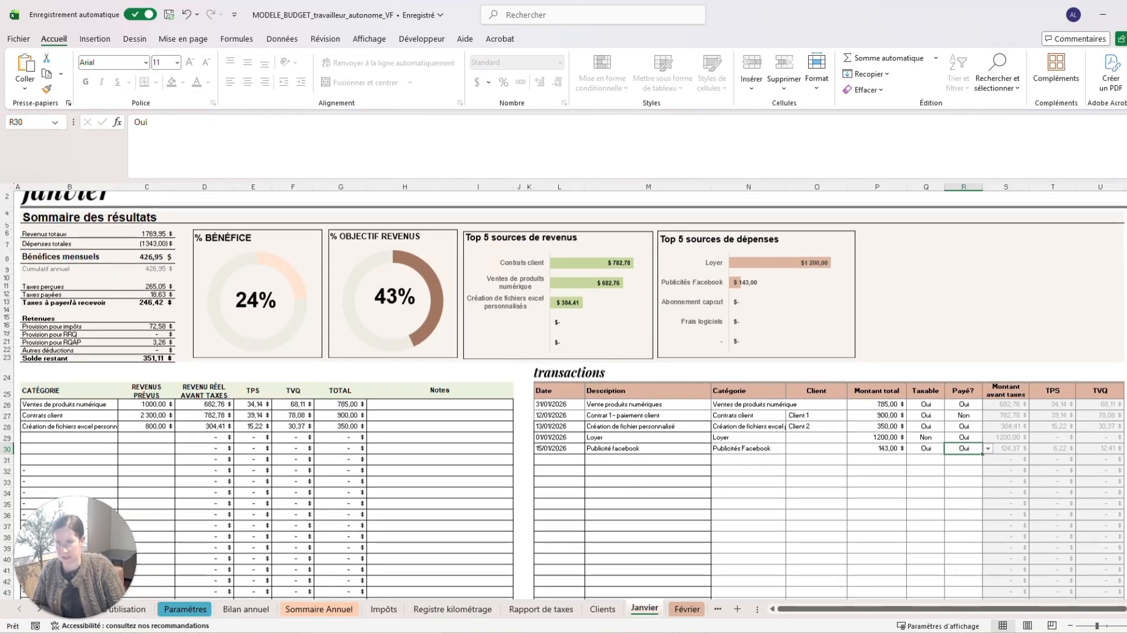
pyautogui.scroll(1, 563, 393)
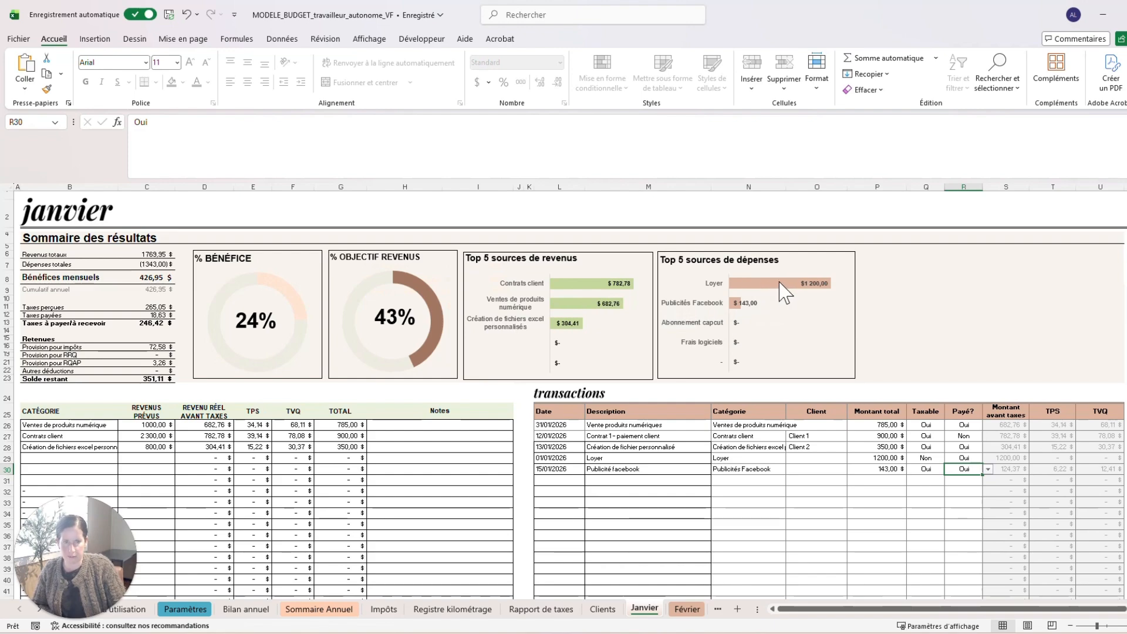
# Look at the Février sheet and review the client details, top clients and balances due on the Clients sheet
pyautogui.click(688, 609)
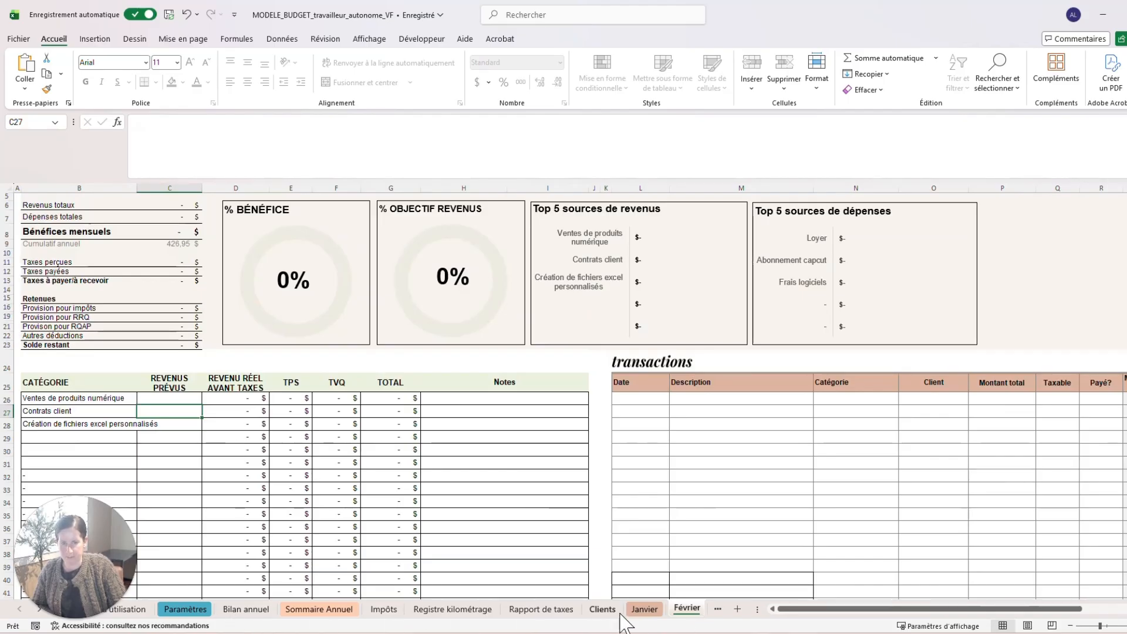
pyautogui.click(643, 609)
pyautogui.click(602, 609)
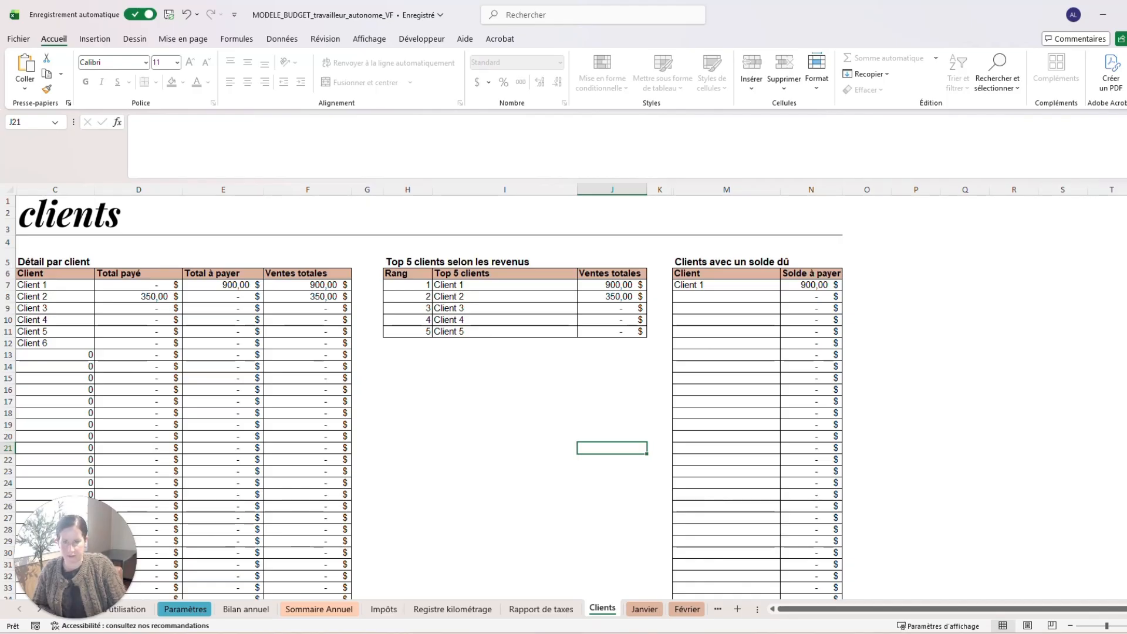
# Review the annual, monthly and quarterly TPS/TVQ reports on the Rapport de taxes sheet
pyautogui.click(554, 610)
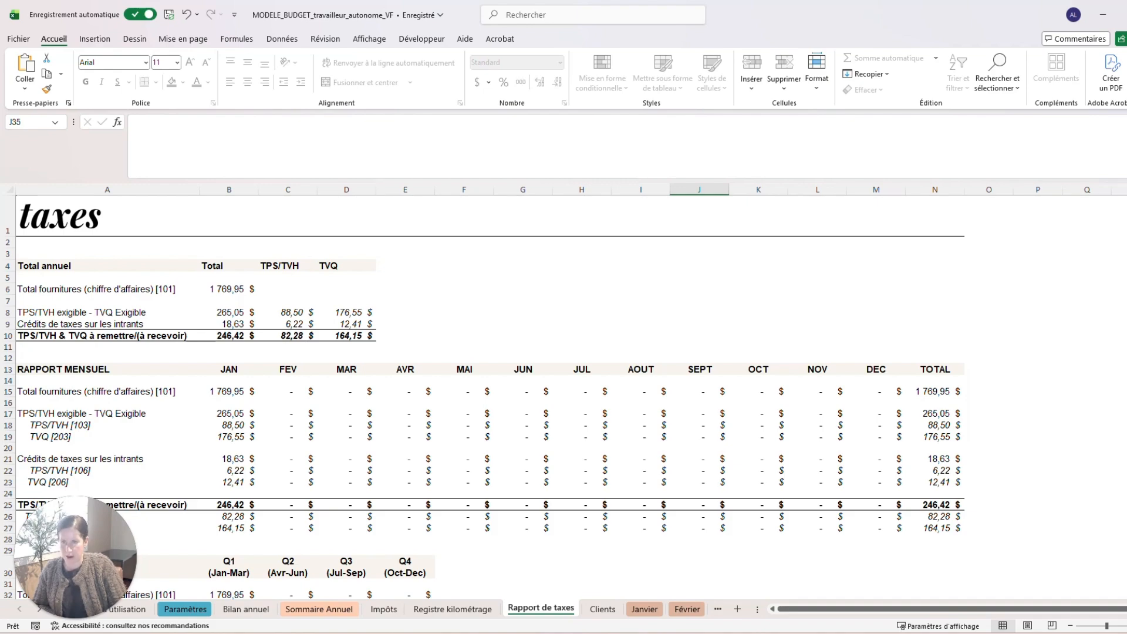
pyautogui.scroll(-1, 490, 398)
pyautogui.scroll(1, 489, 398)
pyautogui.scroll(-1, 490, 398)
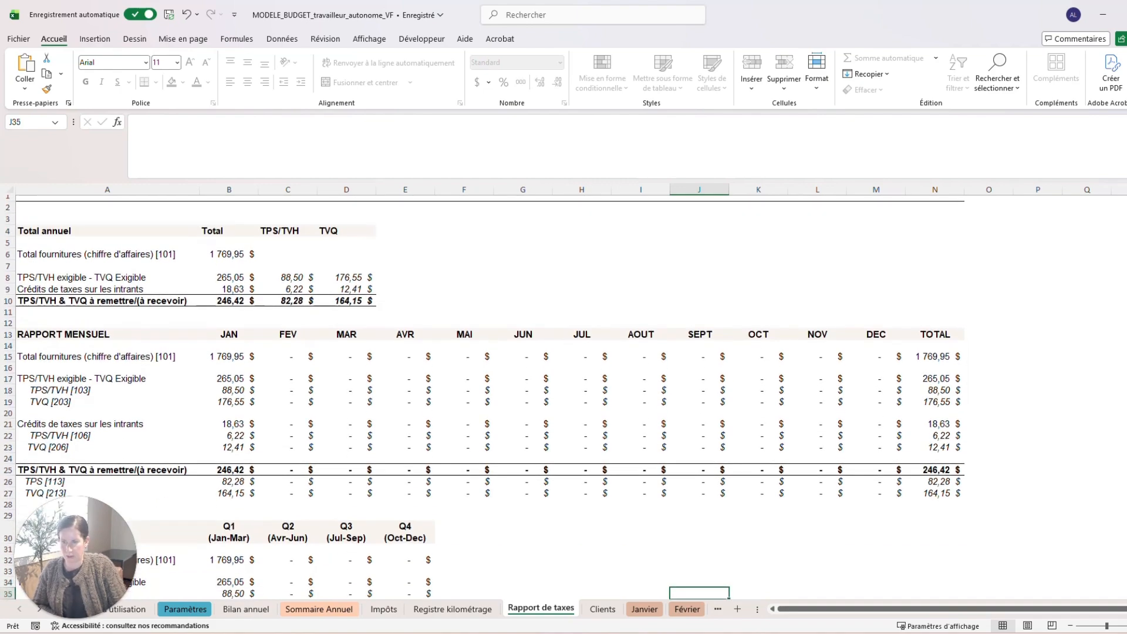
pyautogui.scroll(-6, 489, 396)
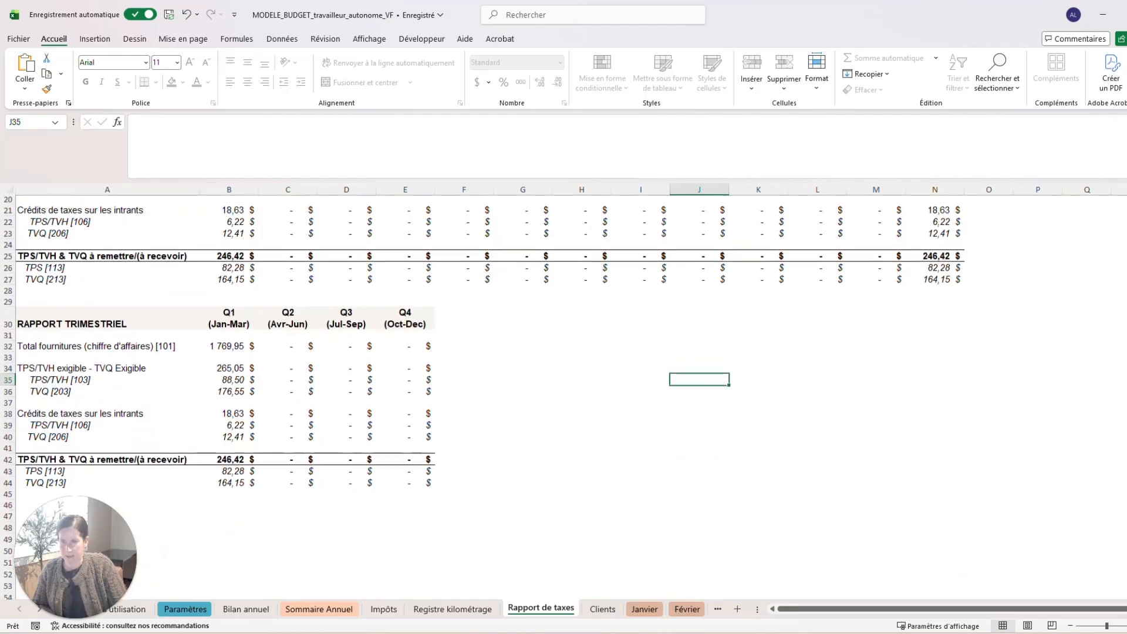
pyautogui.scroll(1, 489, 396)
pyautogui.scroll(4, 489, 396)
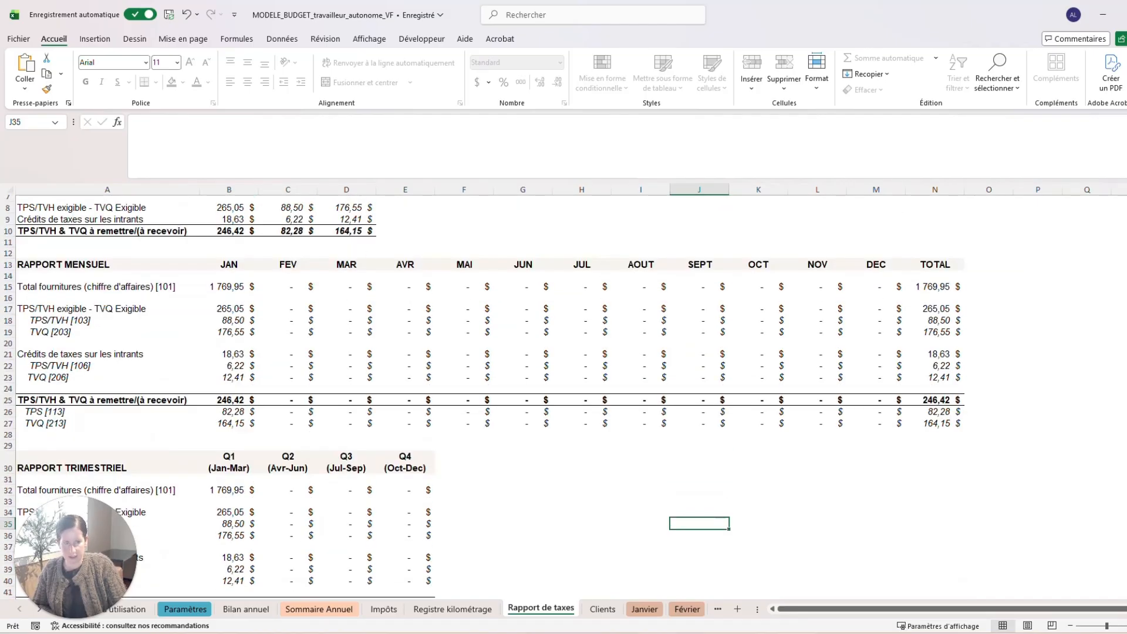
pyautogui.scroll(3, 489, 397)
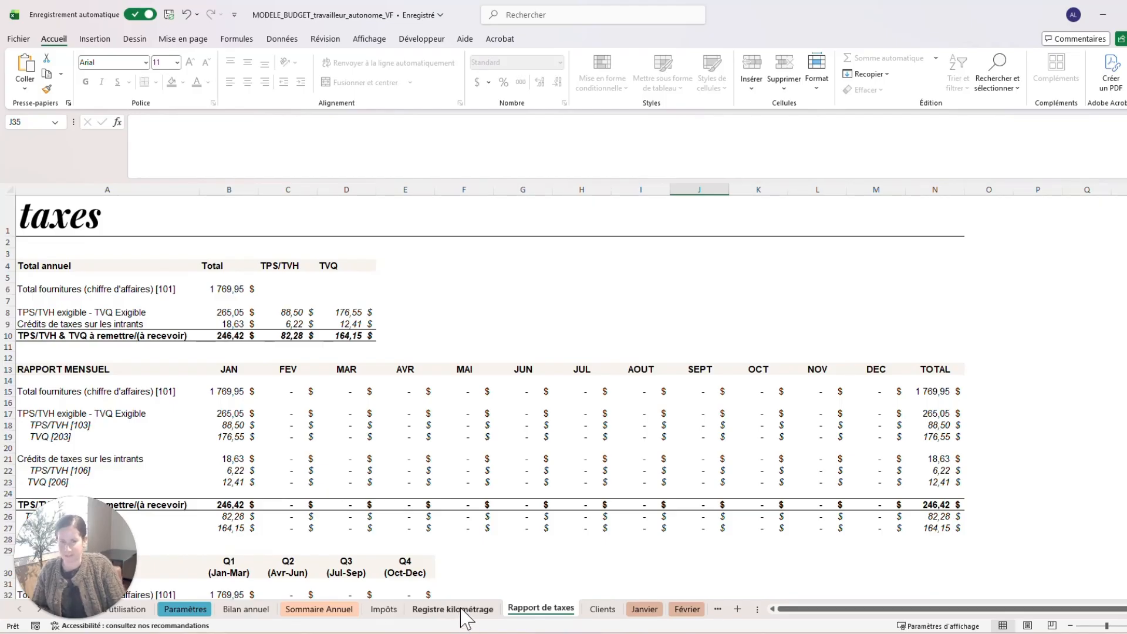
# On the Registre kilométrage sheet, set the start-of-year mileage to 10000 and the end-of-year mileage to 12000
pyautogui.click(439, 610)
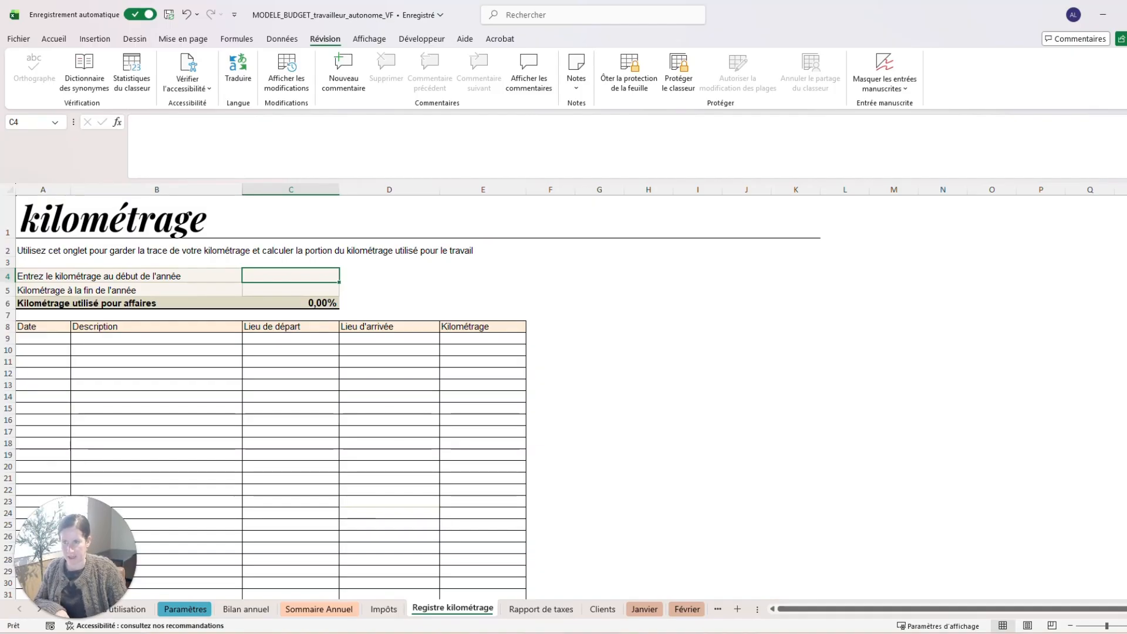
pyautogui.write('100')
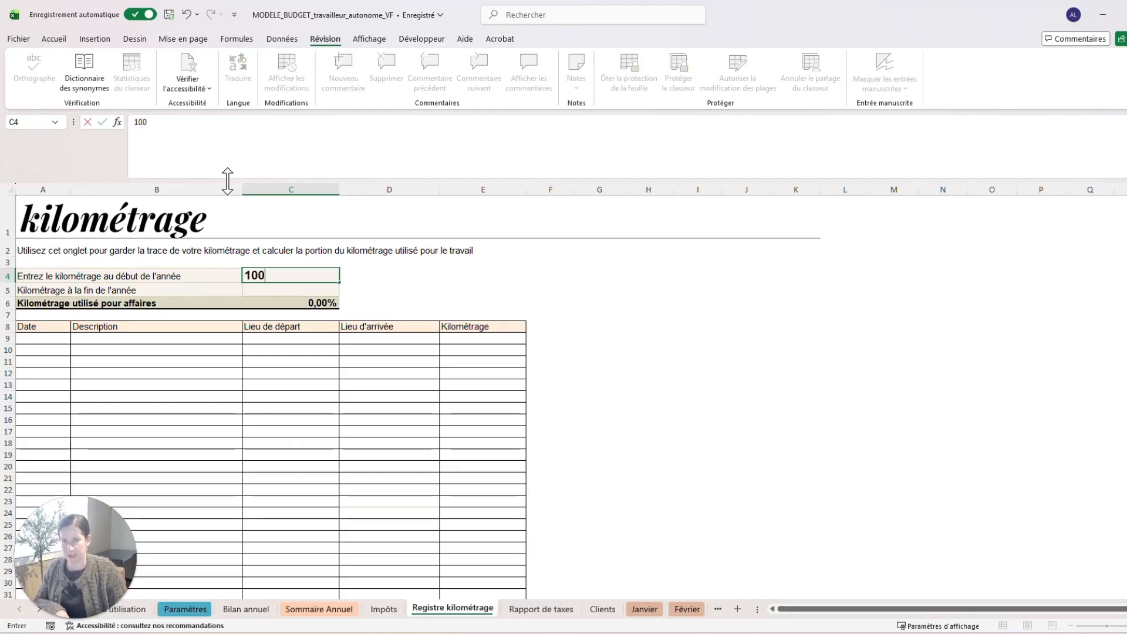
pyautogui.write('00')
pyautogui.press('Return')
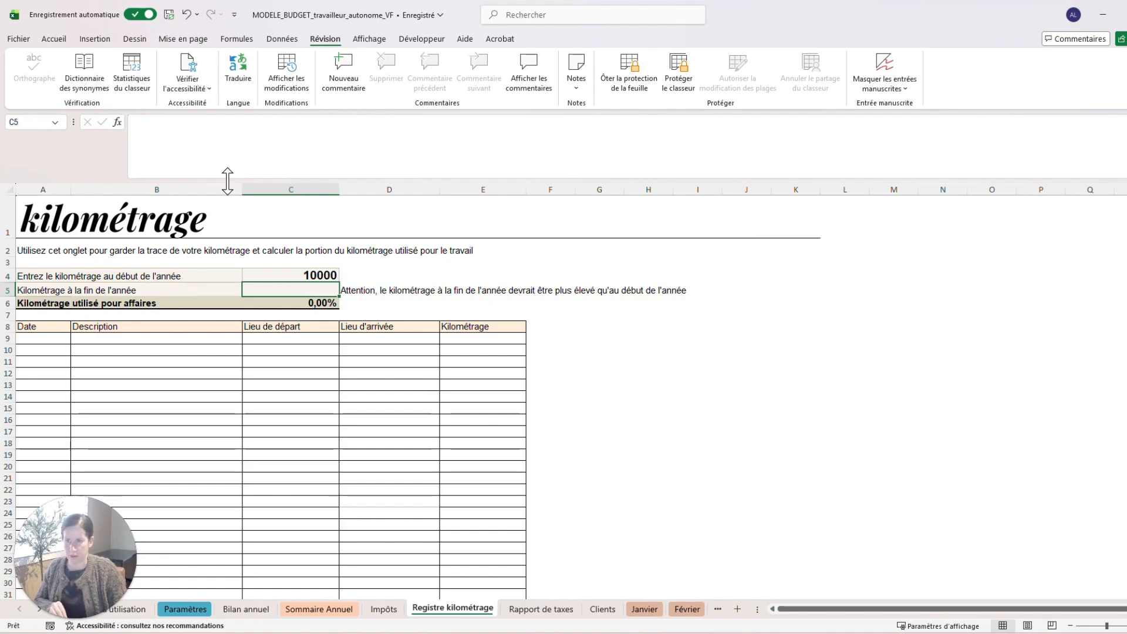
pyautogui.write('12000')
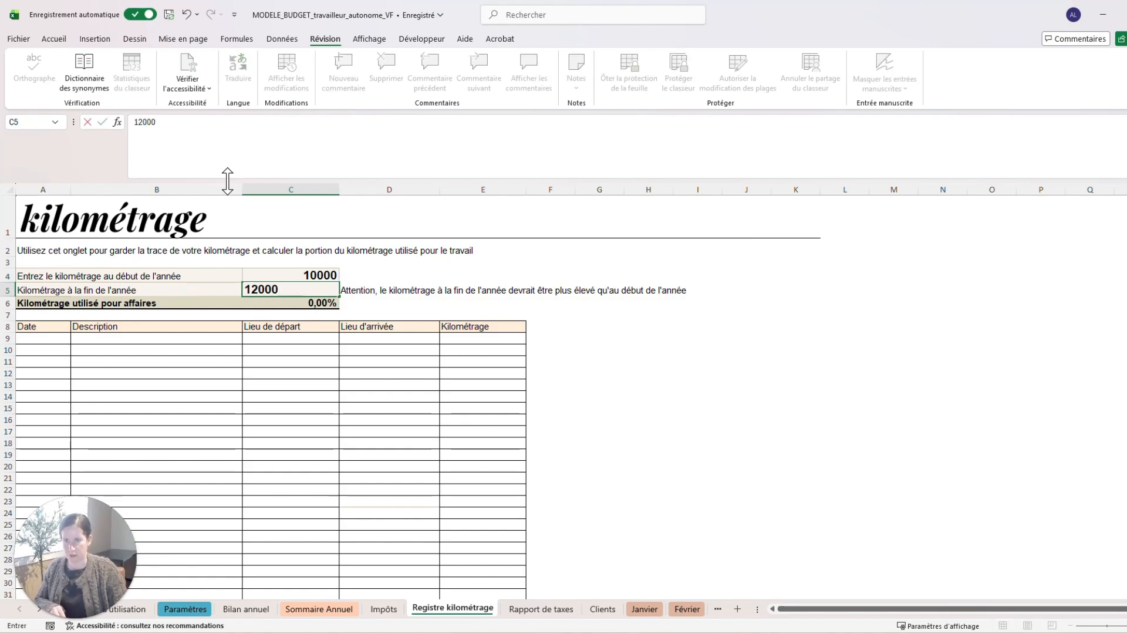
pyautogui.press('Return')
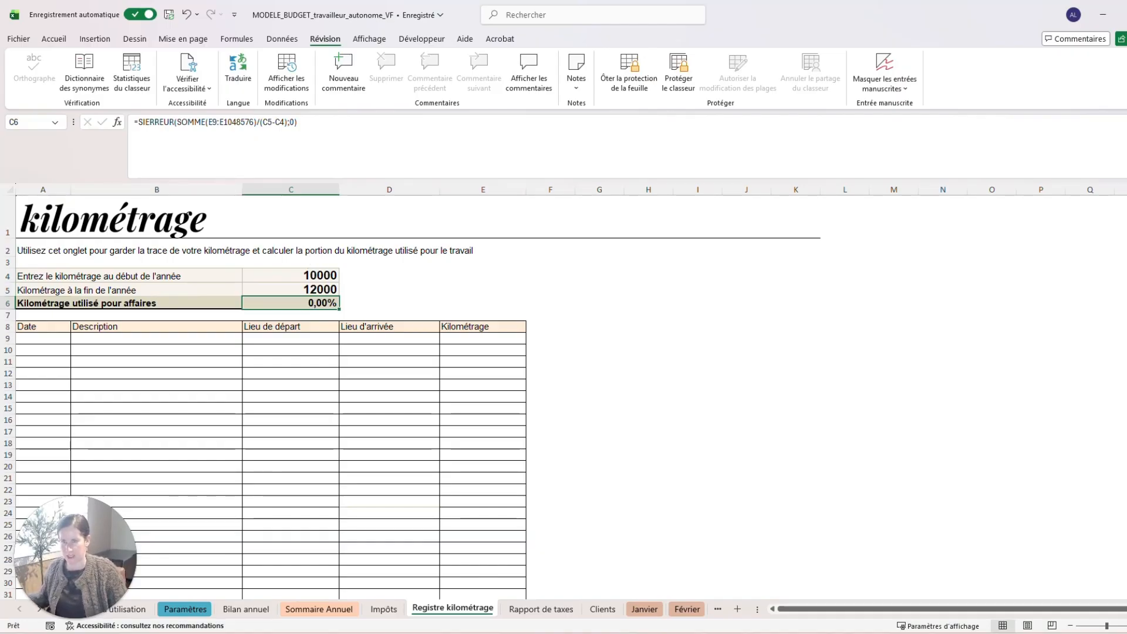
# Start the first mileage log entry in row 9 with the date 01/01/2026 and the description "aller-retour client"
pyautogui.click(43, 339)
pyautogui.write('01')
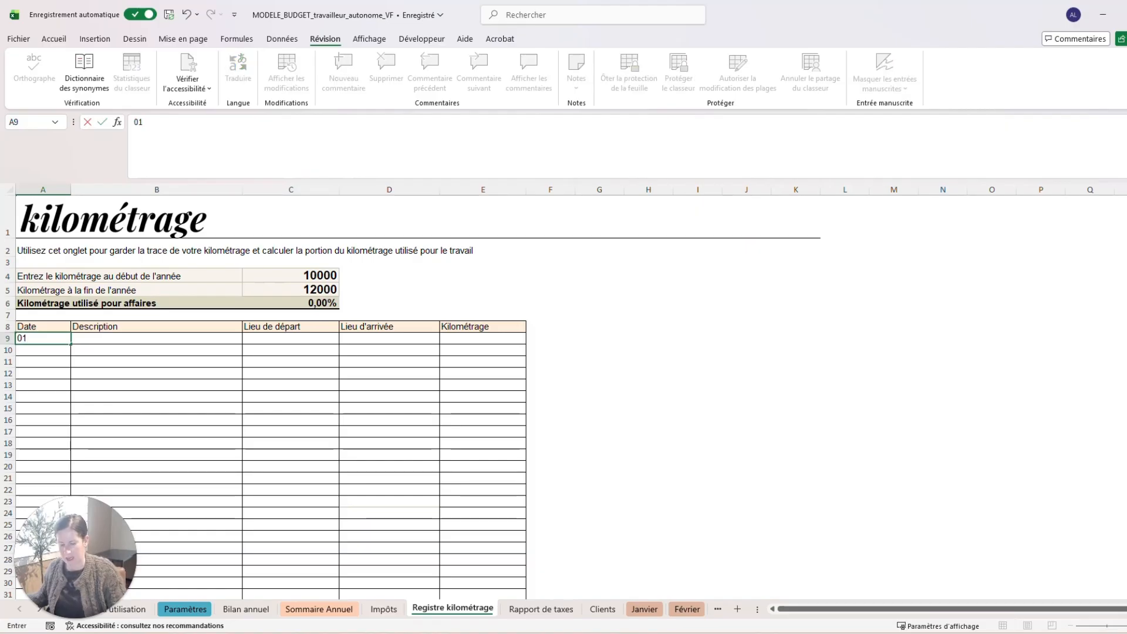
pyautogui.write('/01/2026')
pyautogui.press('Tab')
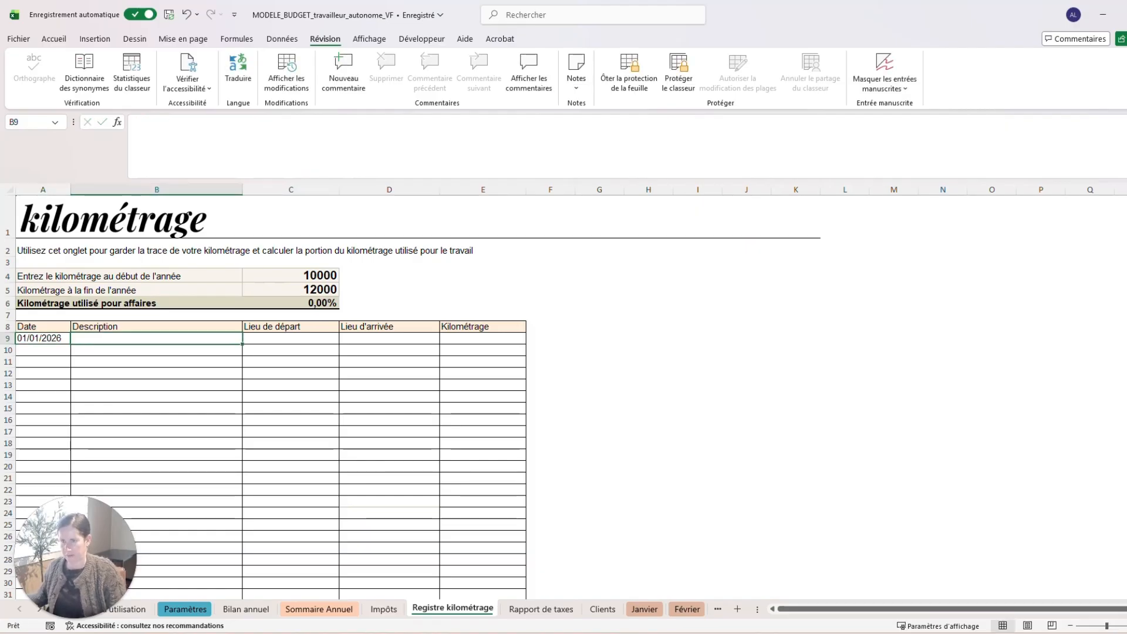
pyautogui.write('aller-retour un')
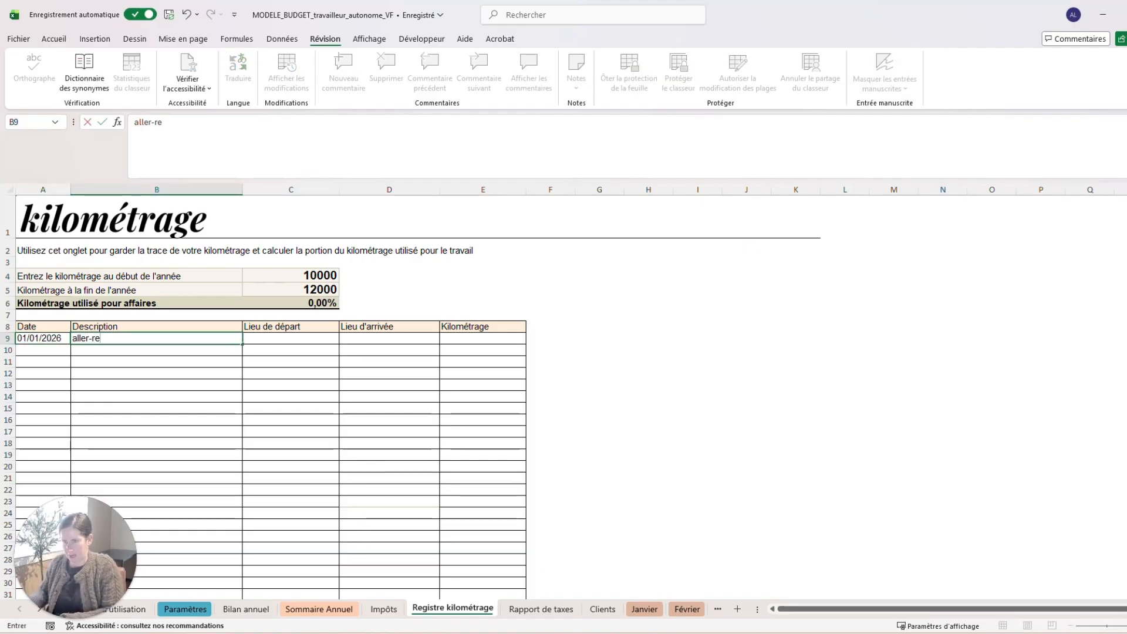
pyautogui.press('BackSpace')
pyautogui.press('BackSpace')
pyautogui.write('client')
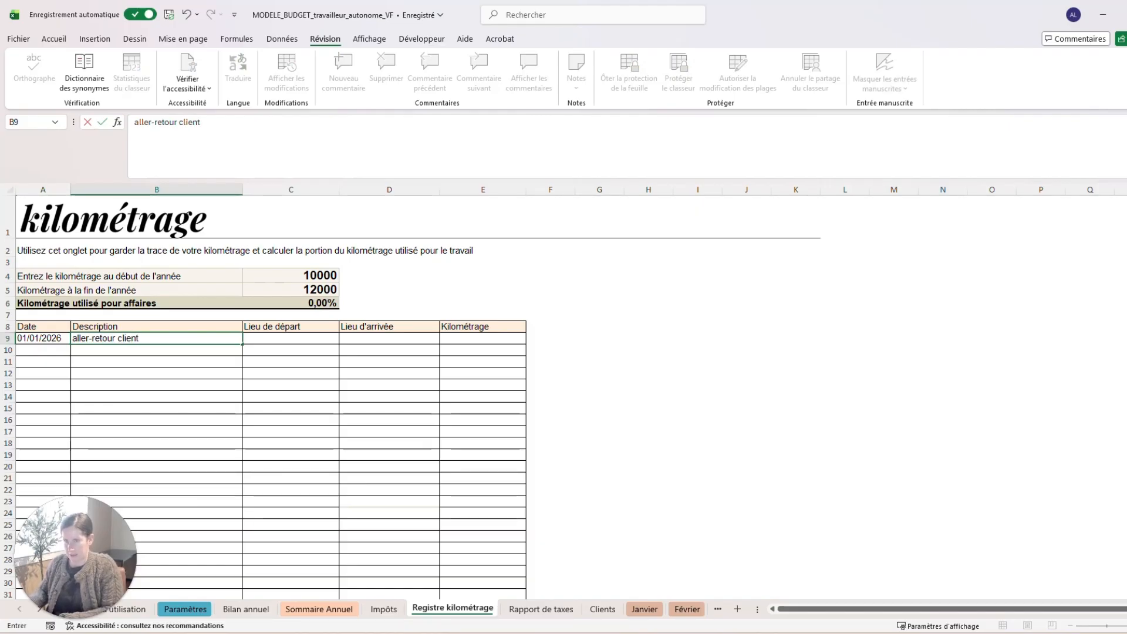
# Complete the row 9 trip with departure Montréal, arrival Laval and a mileage of 50
pyautogui.press('Tab')
pyautogui.write('Montréal')
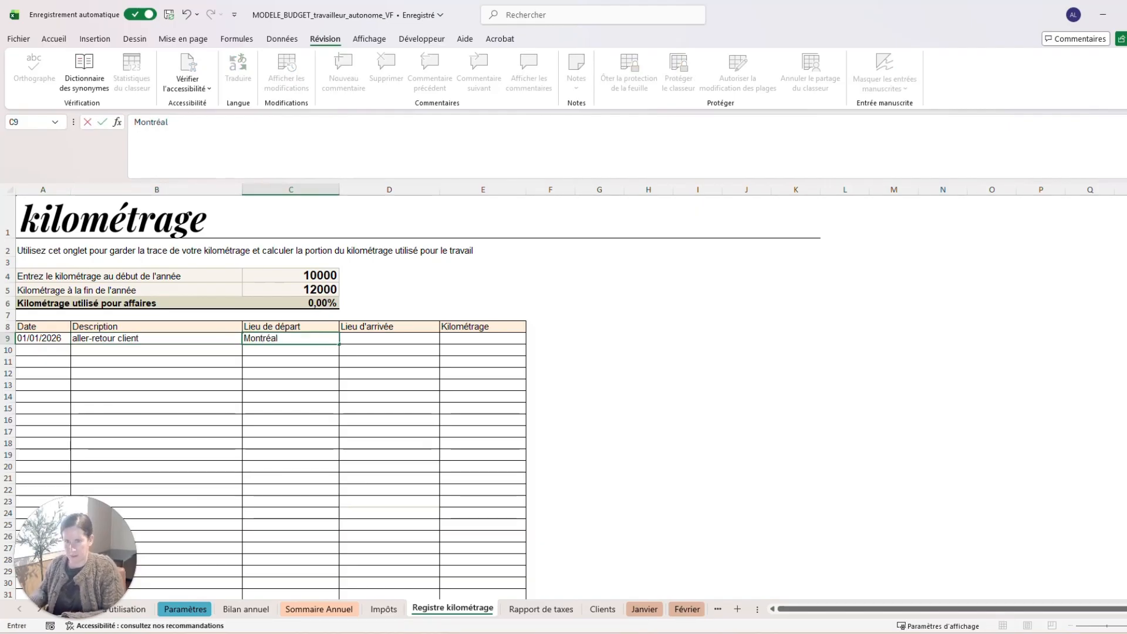
pyautogui.press('Tab')
pyautogui.write('Laval')
pyautogui.press('Tab')
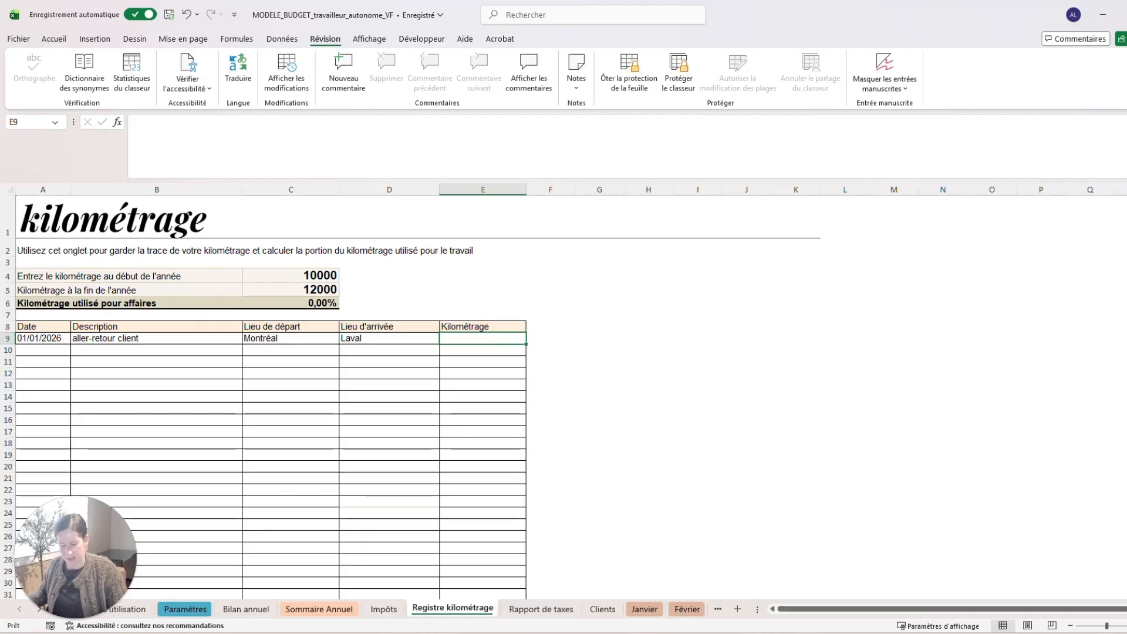
pyautogui.write('50')
pyautogui.press('Return')
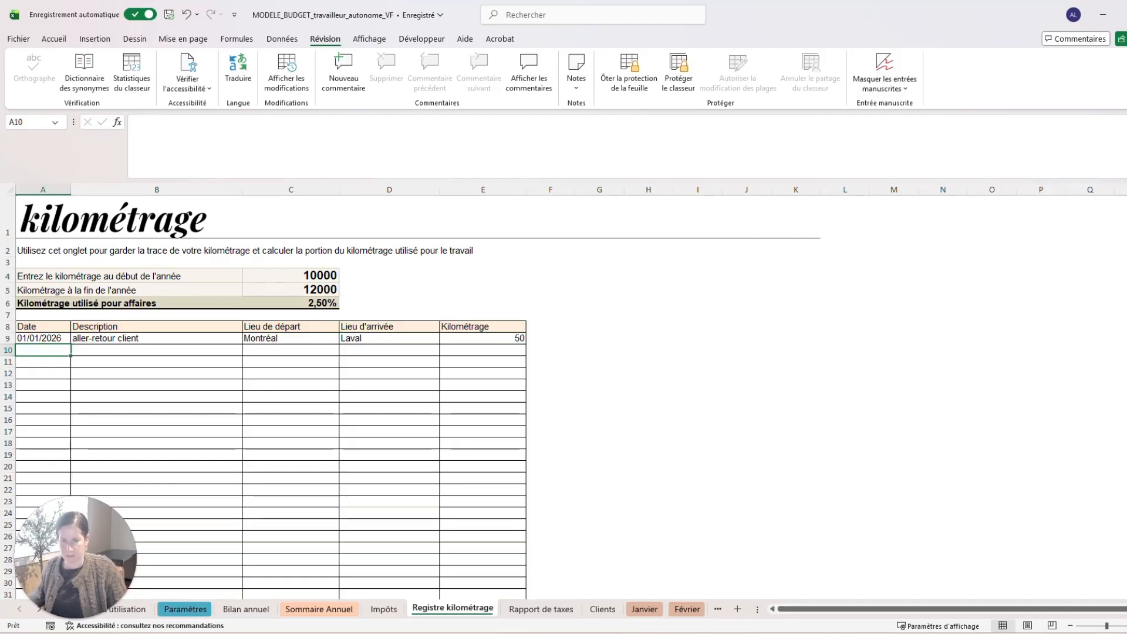
# On the Impôts sheet, set the workplace area percentage (% superficie du lieu de travail) under Frais de bureau to 10%
pyautogui.click(386, 609)
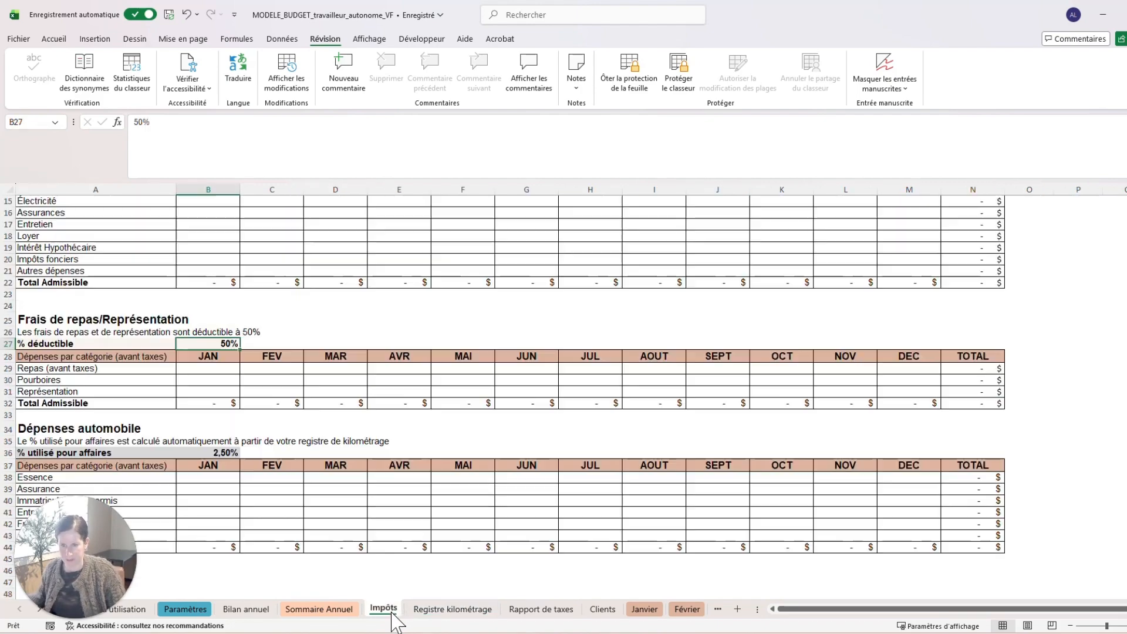
pyautogui.scroll(5, 76, 232)
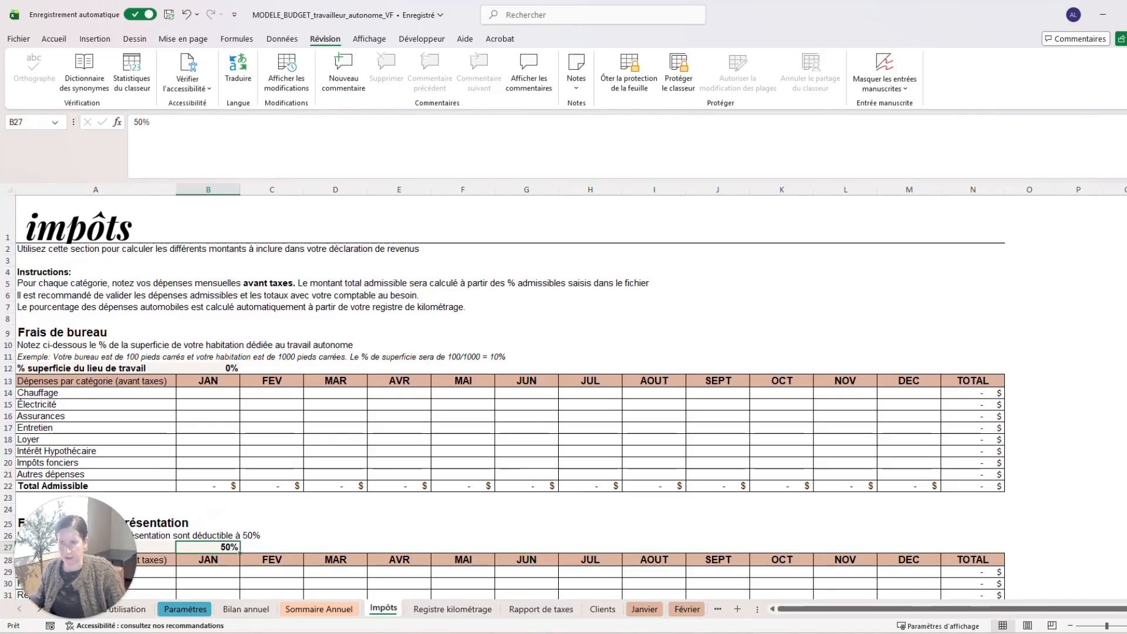
pyautogui.scroll(-1, 564, 399)
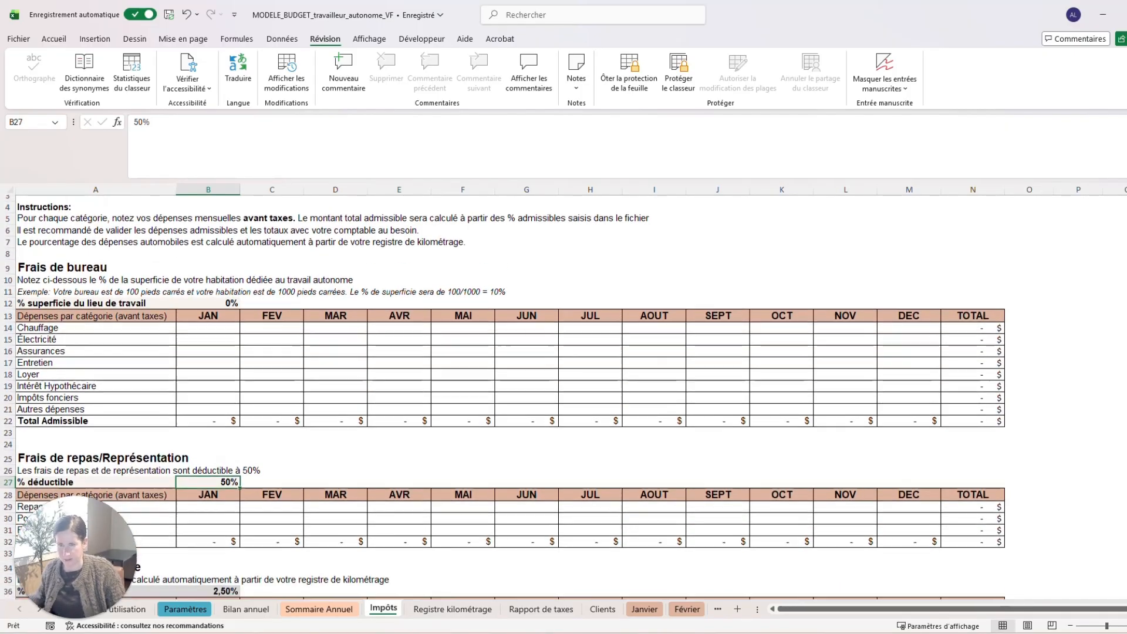
pyautogui.scroll(1, 563, 399)
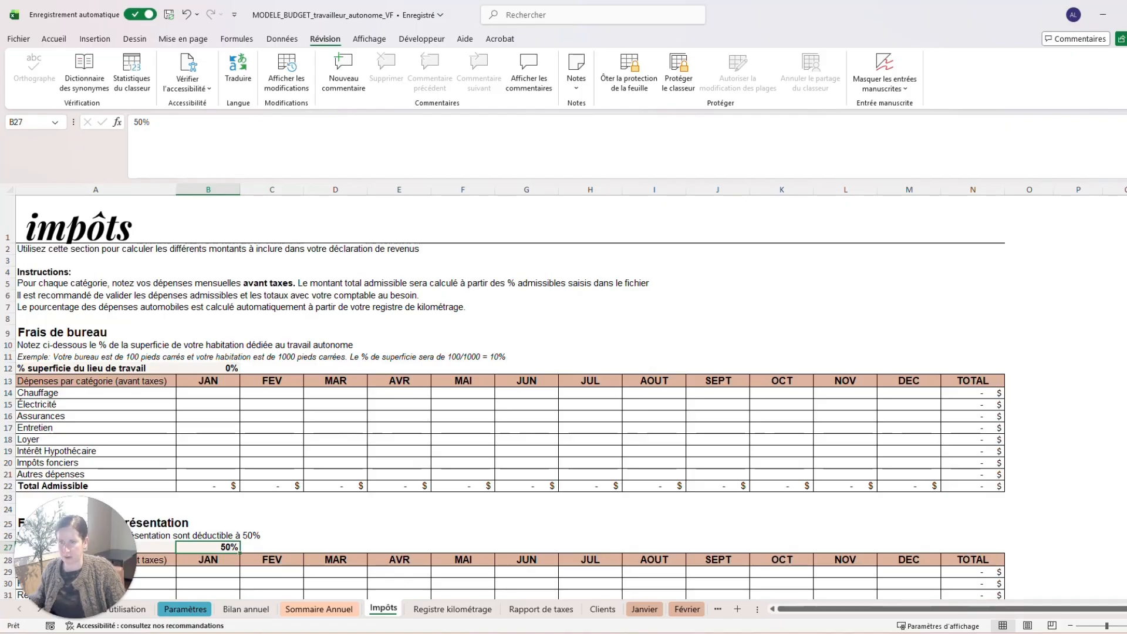
pyautogui.click(207, 369)
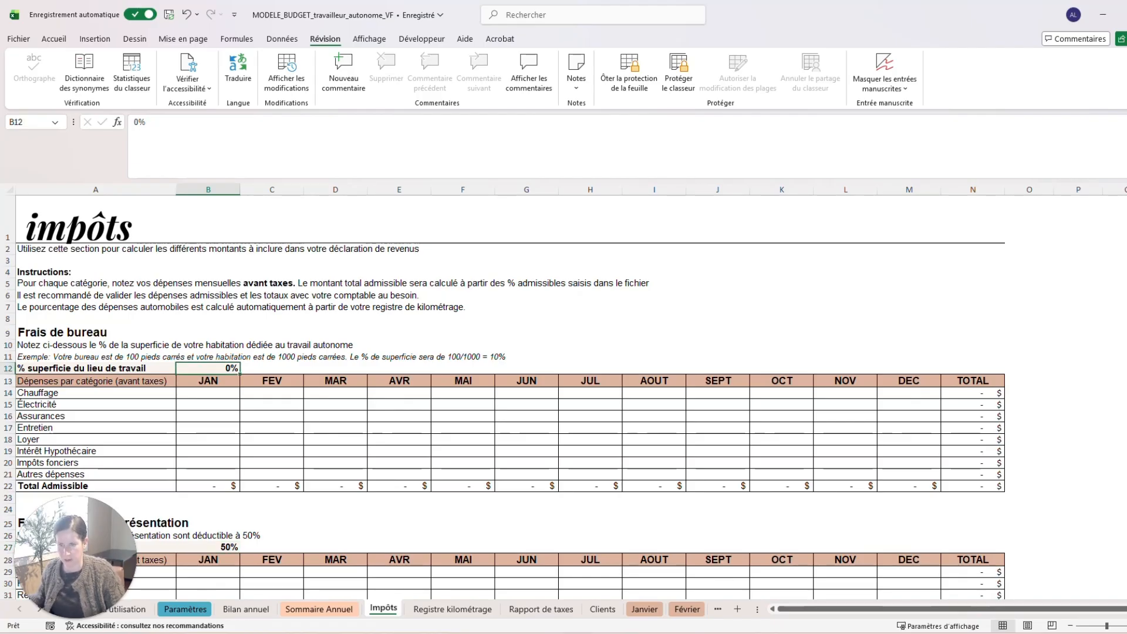
pyautogui.write('10')
pyautogui.press('Return')
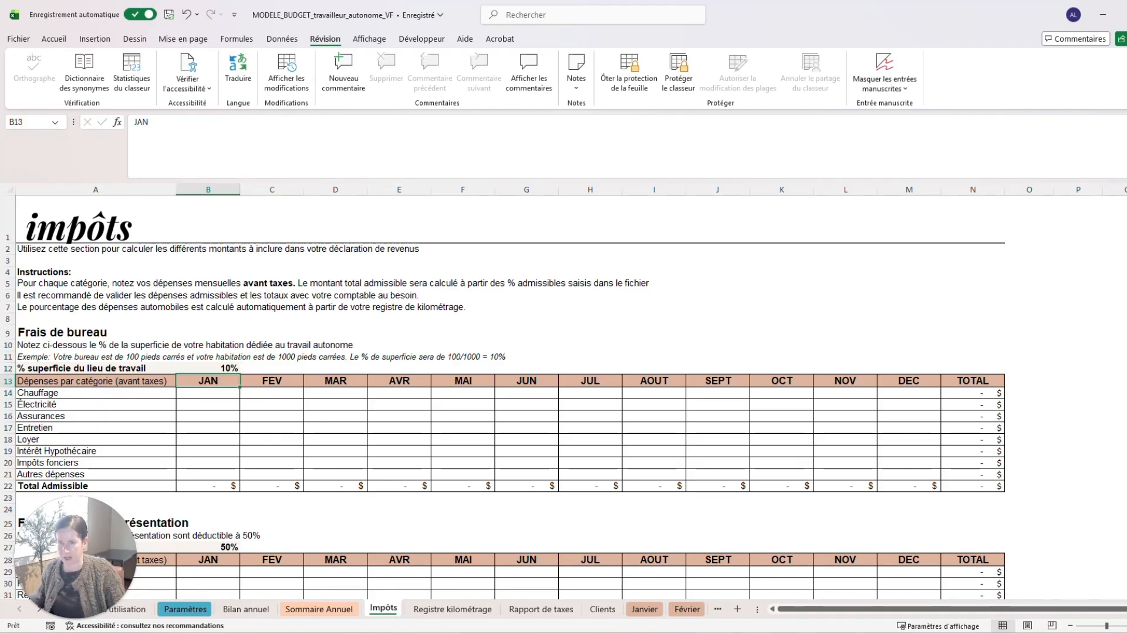
# Enter a Chauffage expense of 50 for each month from January to April in the Frais de bureau table
pyautogui.click(208, 392)
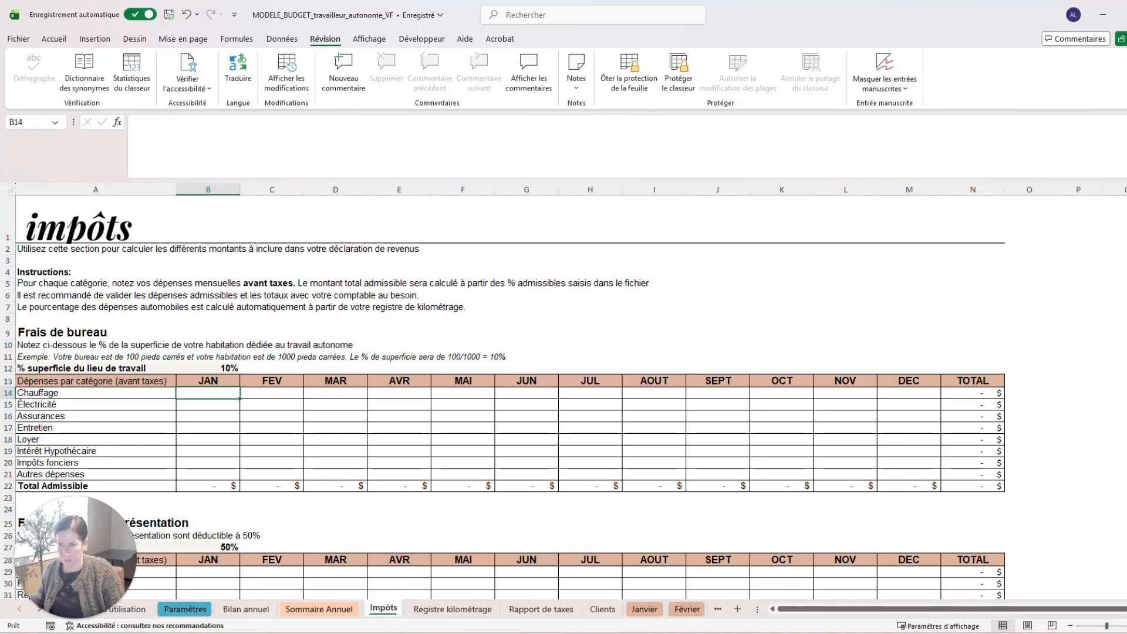
pyautogui.write('50')
pyautogui.press('Tab')
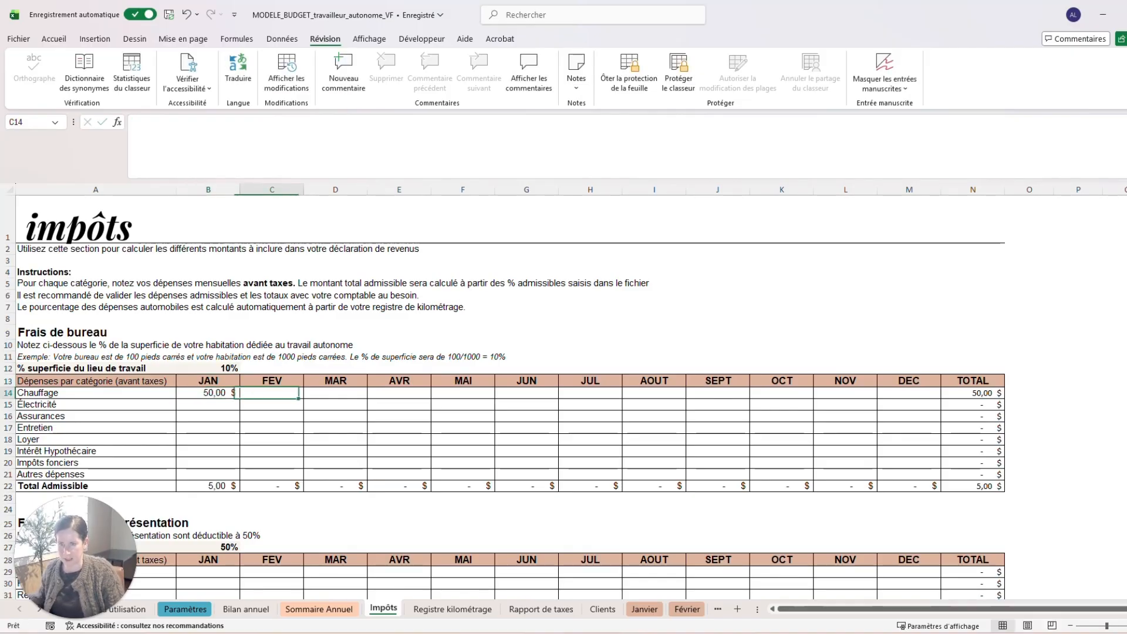
pyautogui.write('50')
pyautogui.press('Tab')
pyautogui.write('50')
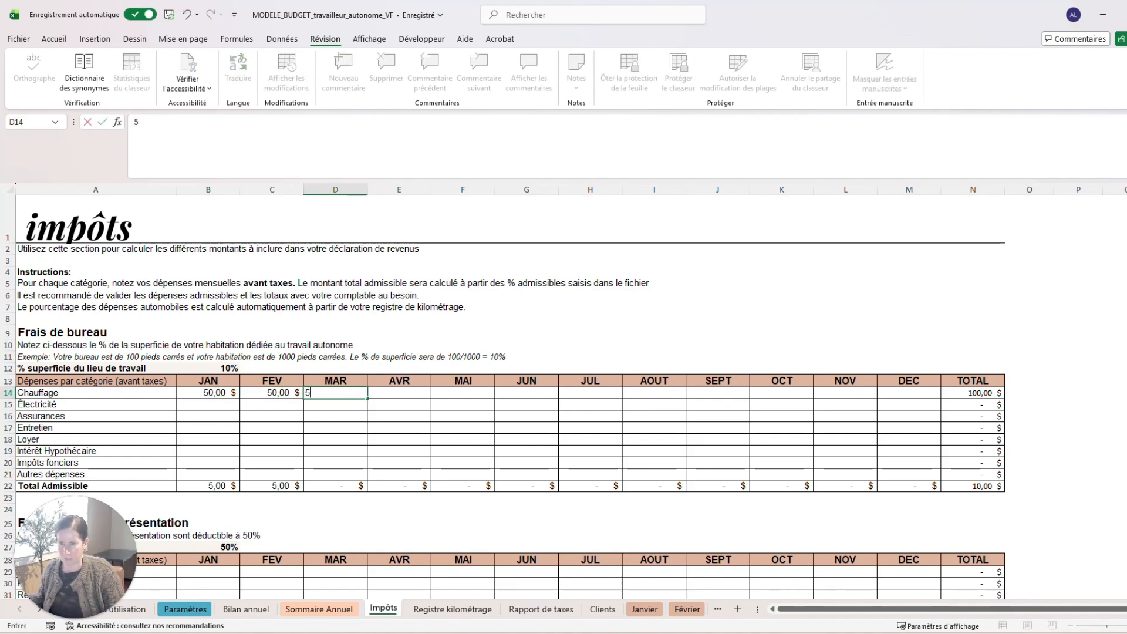
pyautogui.press('Tab')
pyautogui.write('50')
pyautogui.press('Down')
# Enter an Assurances expense of 100 for January and February in the Frais de bureau table
pyautogui.press('Left')
pyautogui.press('Left')
pyautogui.press('Left')
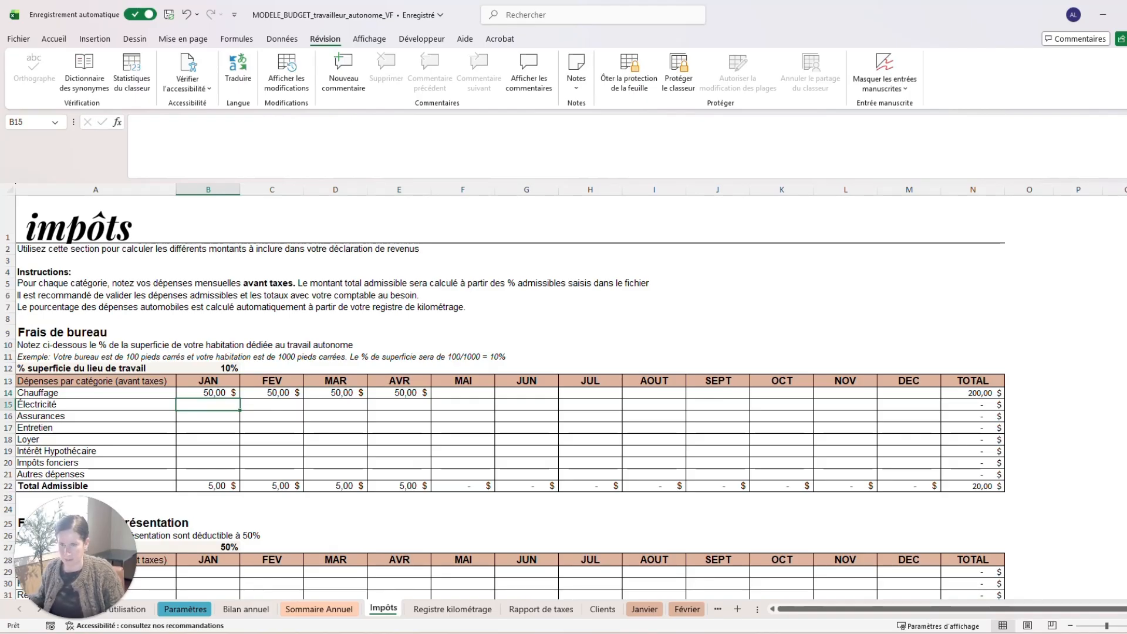
pyautogui.press('Down')
pyautogui.write('100')
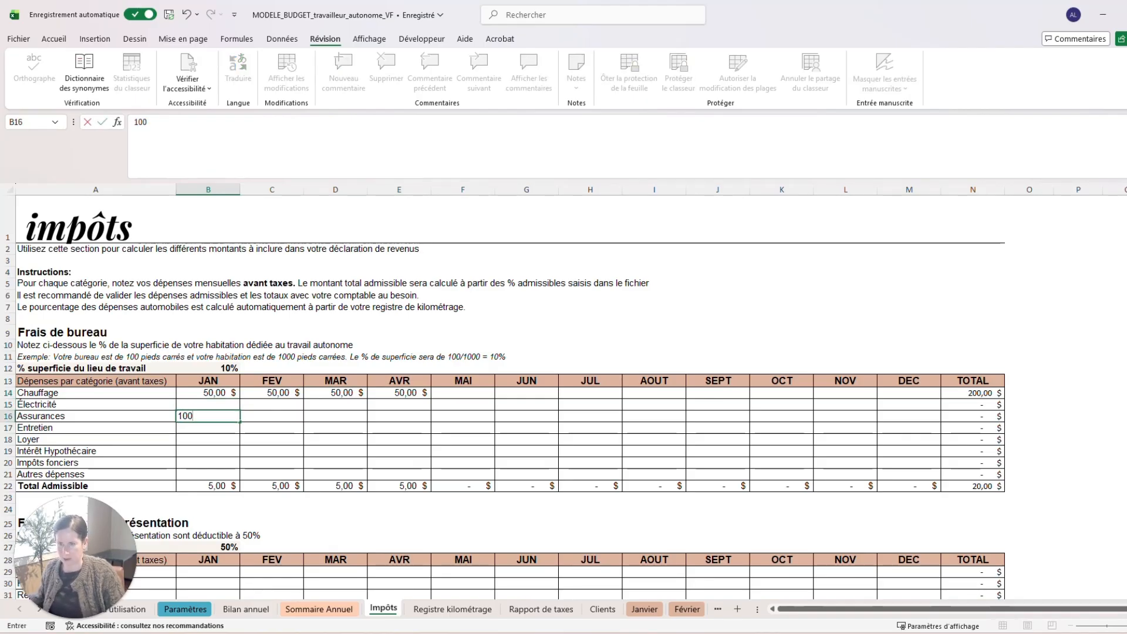
pyautogui.press('Tab')
pyautogui.write('100')
pyautogui.press('Tab')
# Enter a January Loyer of 1200 in the Frais de bureau table and copy it to February, March and April
pyautogui.press('Down')
pyautogui.press('Left')
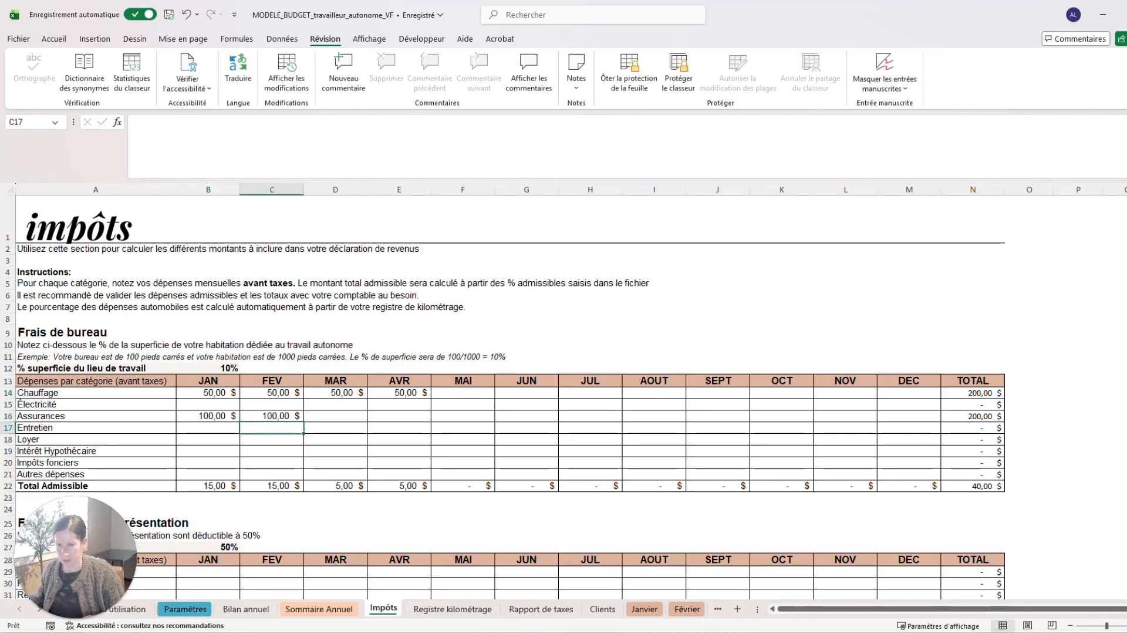
pyautogui.press('Left')
pyautogui.press('Down')
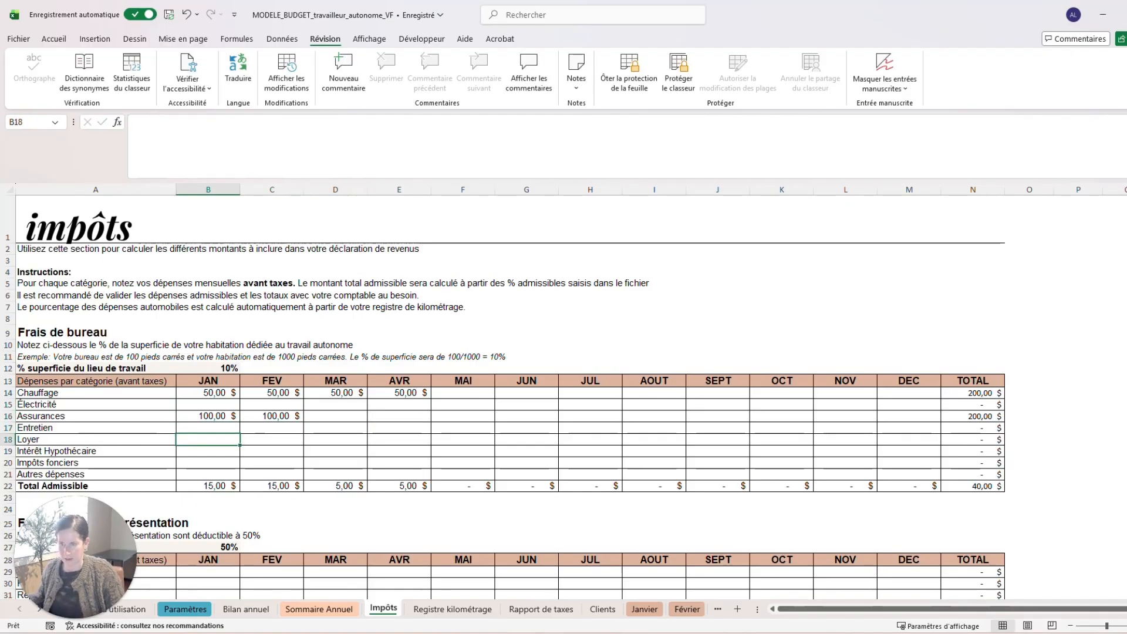
pyautogui.write('120')
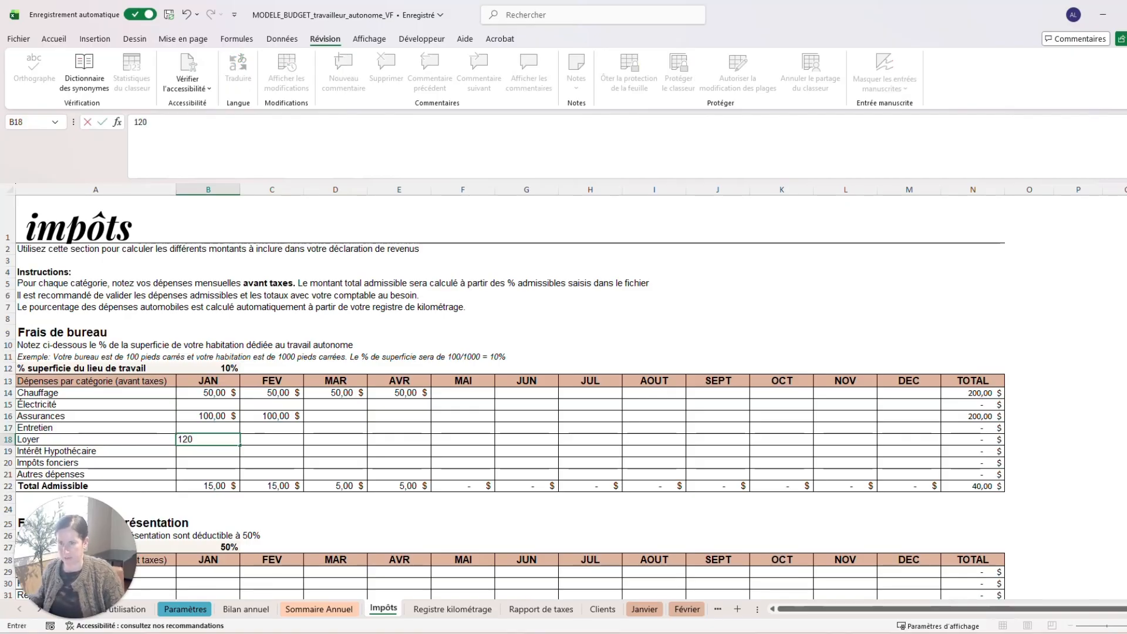
pyautogui.write('0')
pyautogui.press('Return')
pyautogui.press('Up')
pyautogui.hotkey('ctrl', 'c')
pyautogui.press('Right')
pyautogui.hotkey('ctrl', 'v')
pyautogui.press('Right')
pyautogui.hotkey('ctrl', 'v')
pyautogui.press('Right')
pyautogui.hotkey('ctrl', 'v')
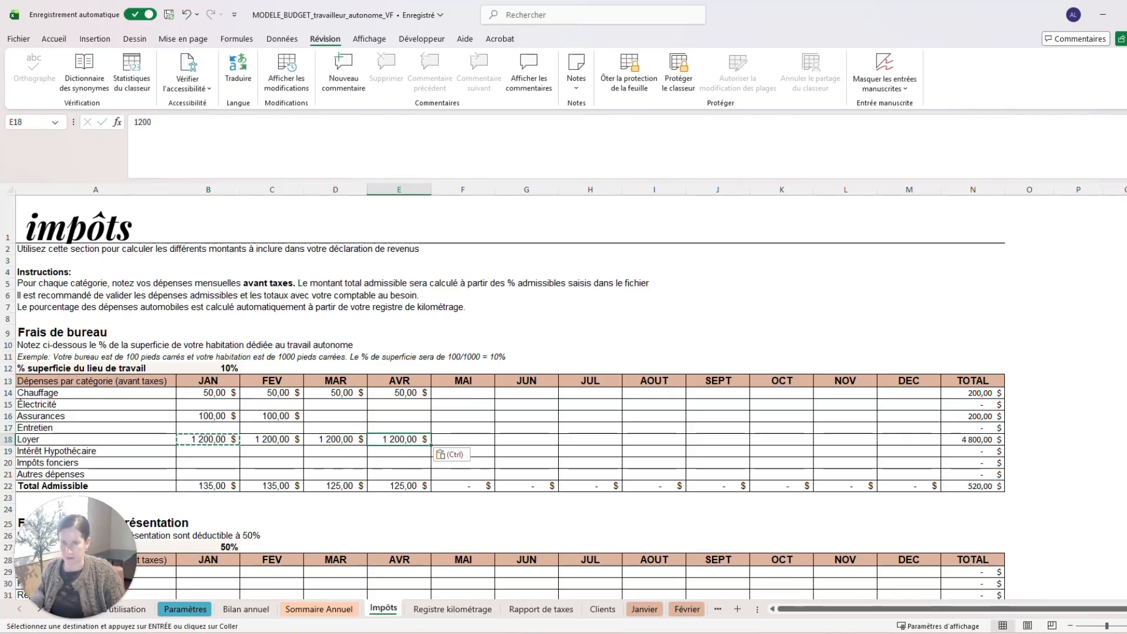
# Examine January's Total Admissible formula for office expenses and the Frais de repas/Représentation section
pyautogui.press('Left')
pyautogui.press('Left')
pyautogui.press('Left')
pyautogui.press('Down')
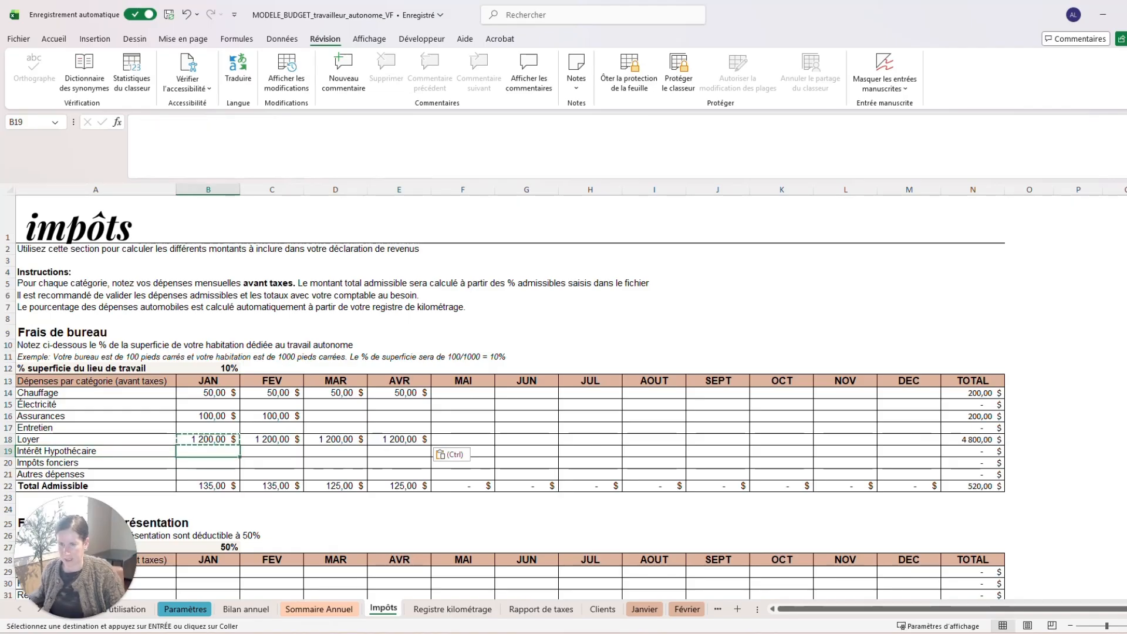
pyautogui.press('Down')
pyautogui.press('Down')
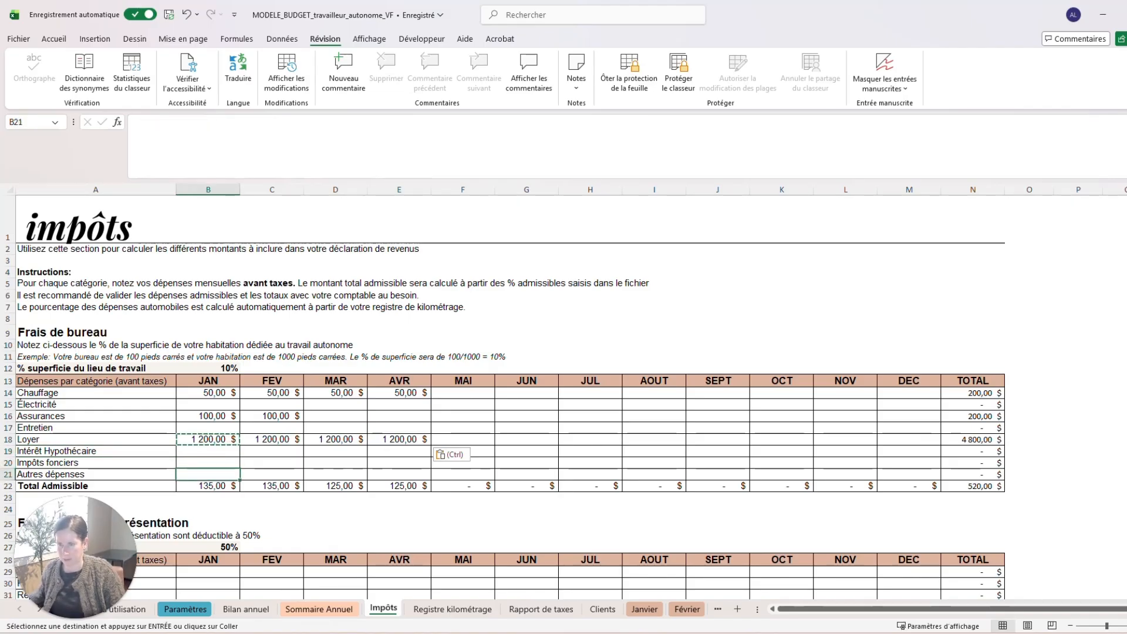
pyautogui.press('Down')
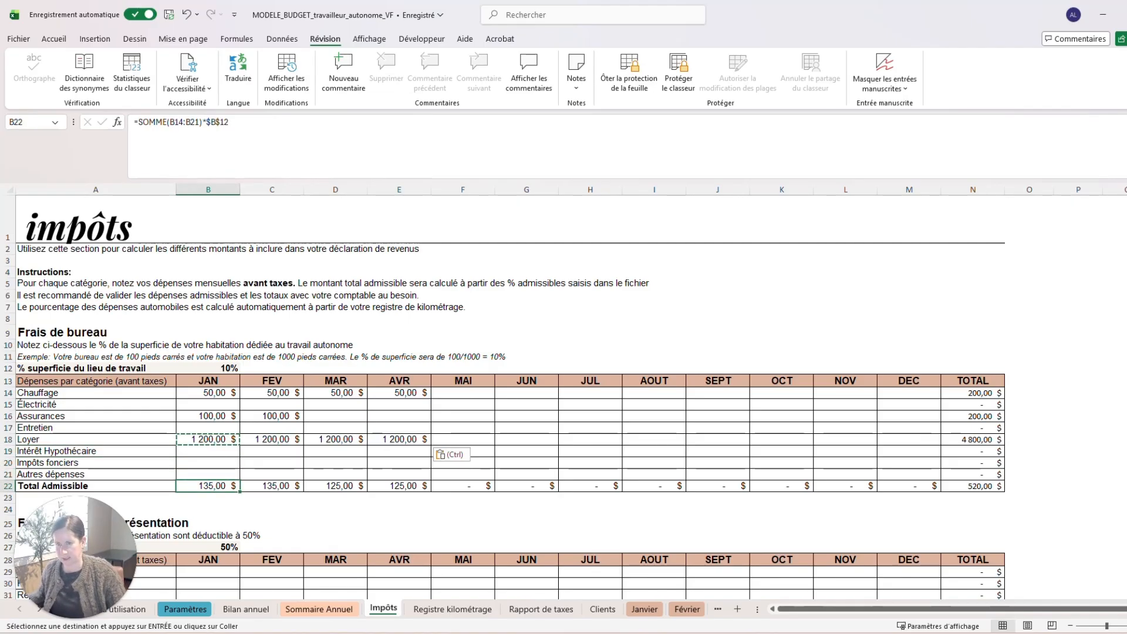
pyautogui.scroll(-5, 502, 398)
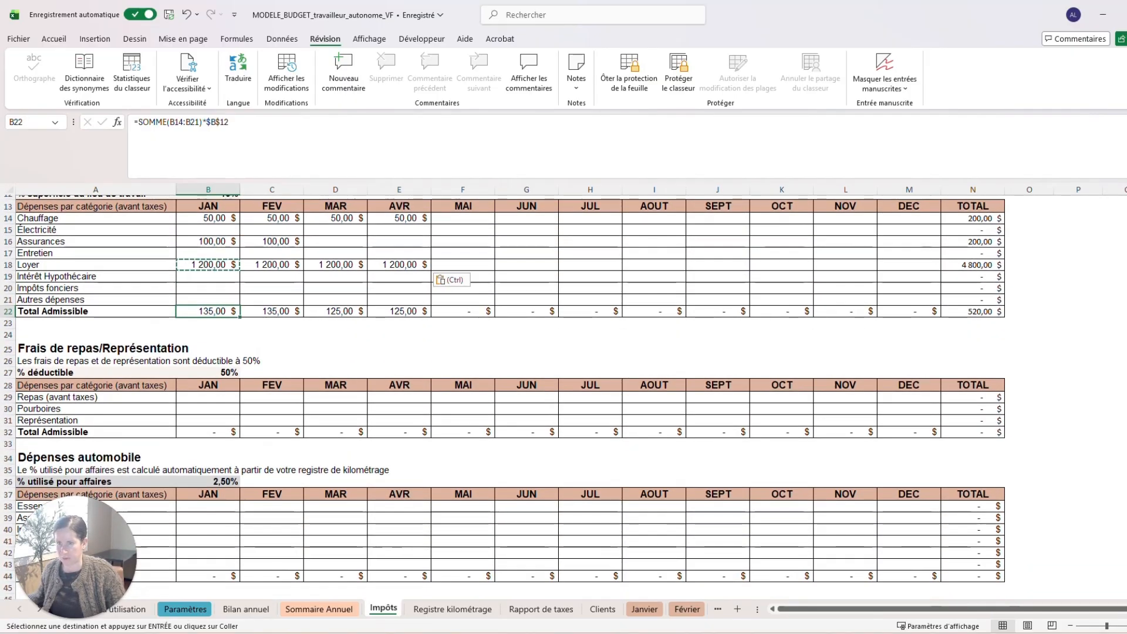
pyautogui.click(208, 398)
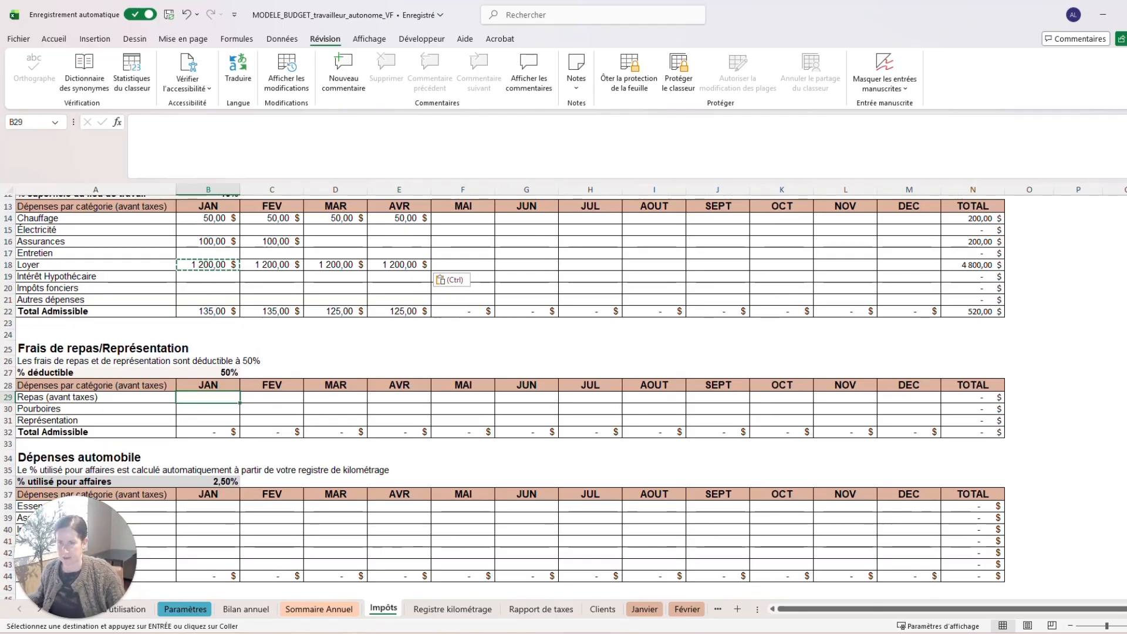
pyautogui.scroll(-2, 502, 398)
pyautogui.scroll(-1, 502, 393)
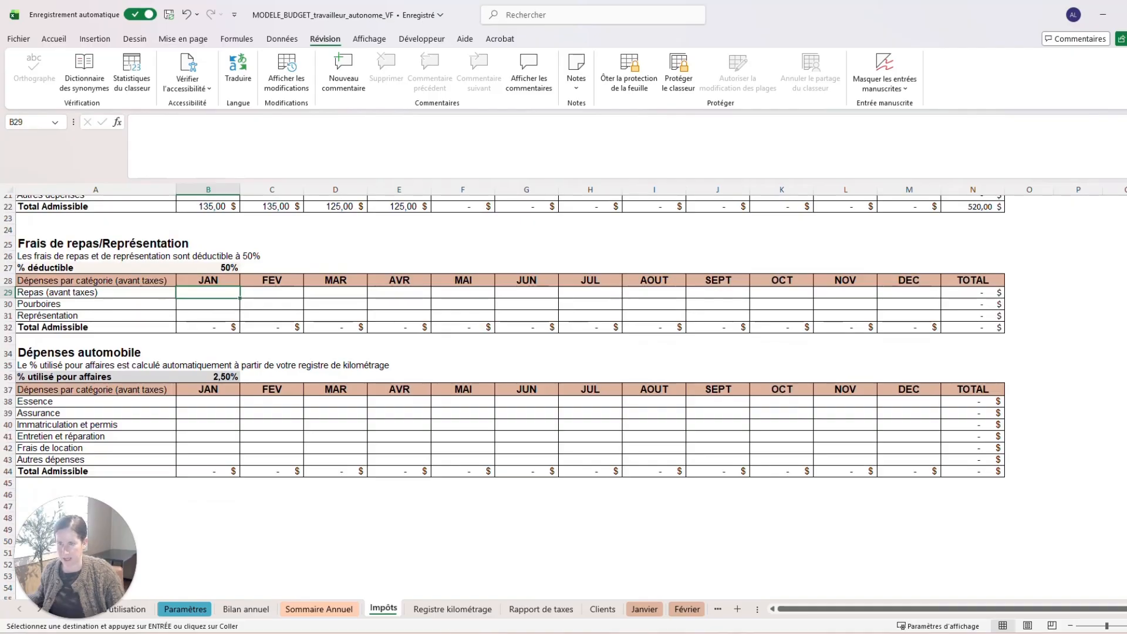
# In the Dépenses automobile table, enter Essence expenses of 80 for January, 80 for February and 160 for March
pyautogui.click(207, 402)
pyautogui.write('80')
pyautogui.press('Tab')
pyautogui.write('80')
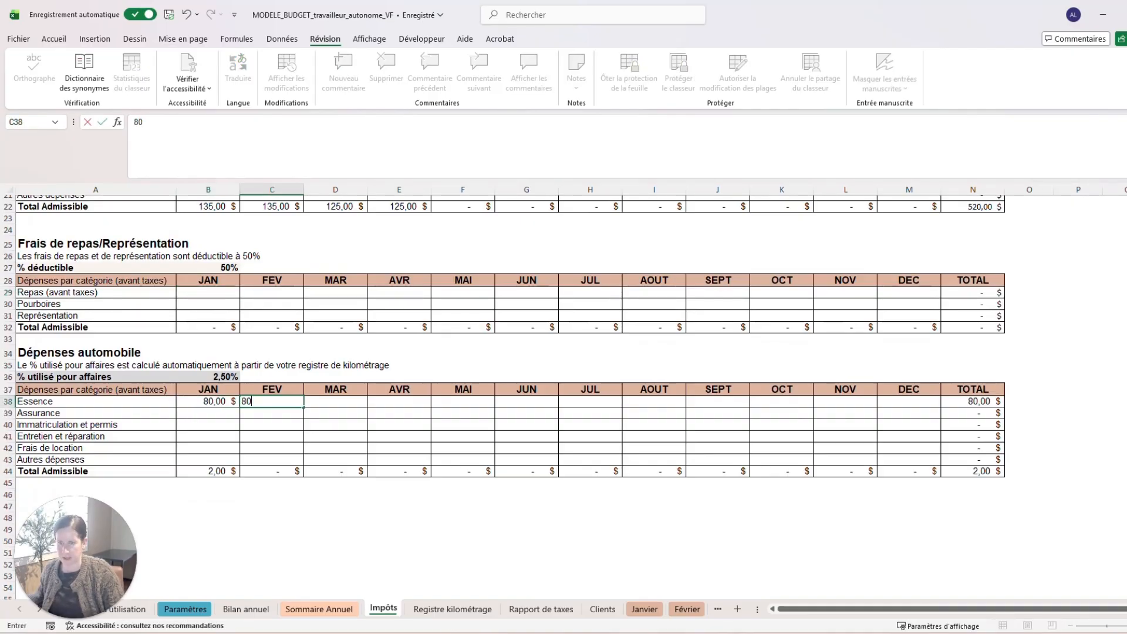
pyautogui.press('Tab')
pyautogui.write('160')
pyautogui.press('Tab')
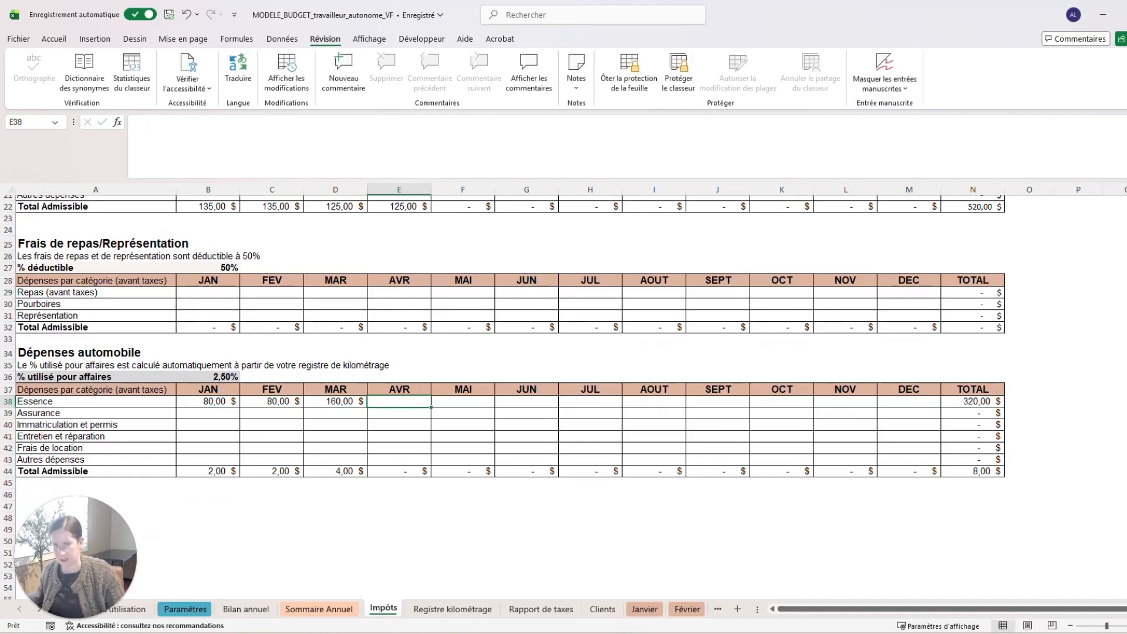
# Review the annual totals, charts and monthly revenue and expense tables on the Sommaire Annuel sheet
pyautogui.click(315, 609)
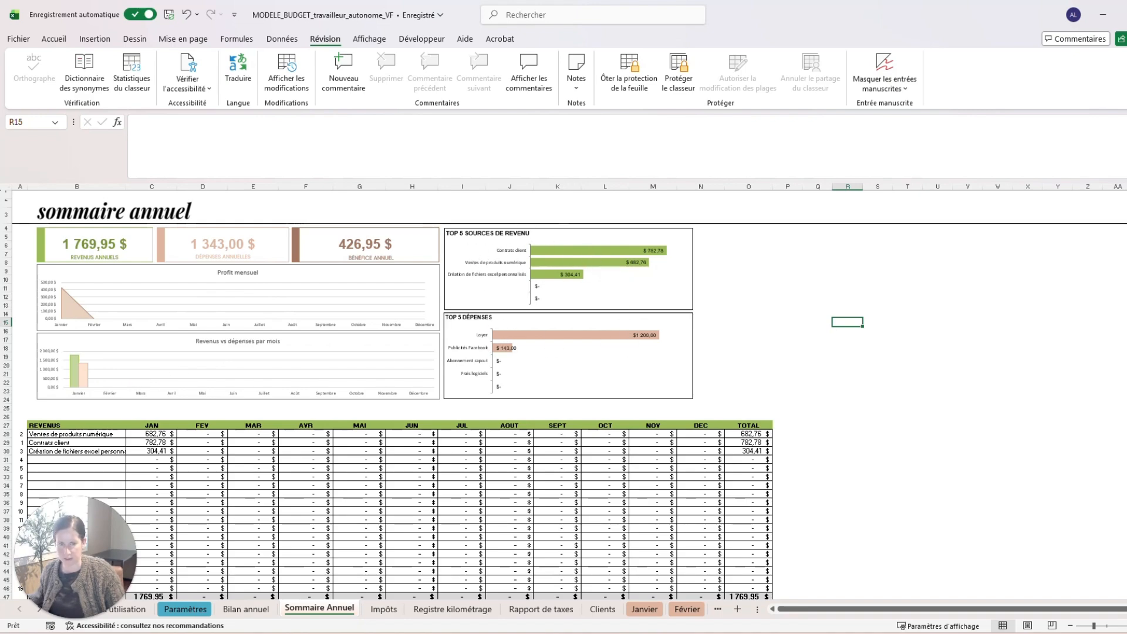
pyautogui.scroll(-2, 333, 407)
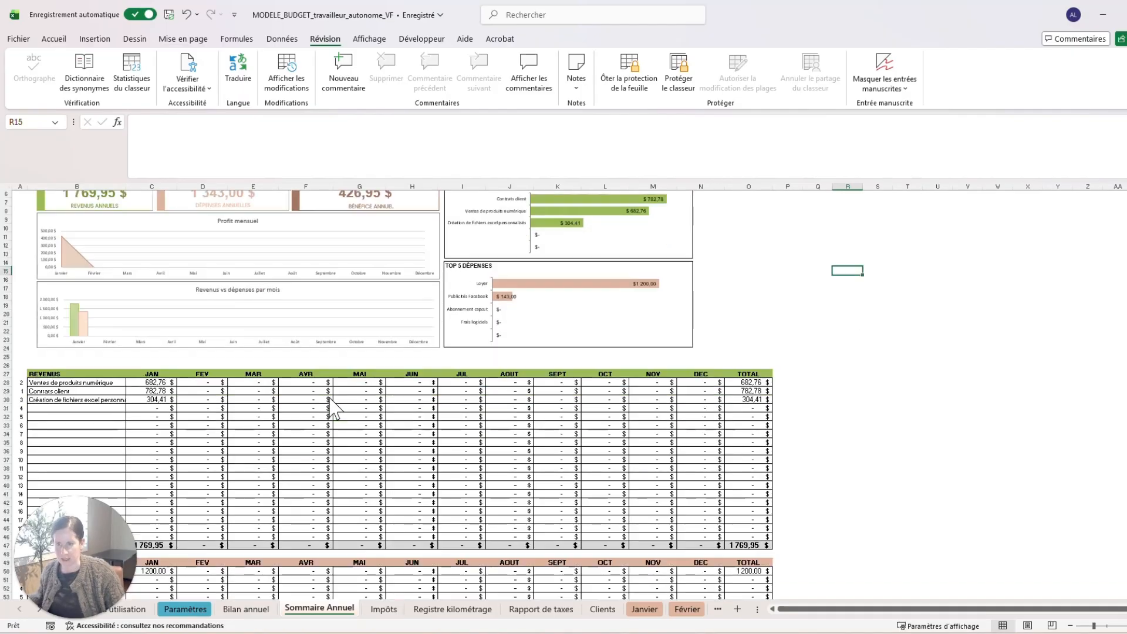
pyautogui.scroll(-2, 332, 406)
pyautogui.scroll(4, 262, 335)
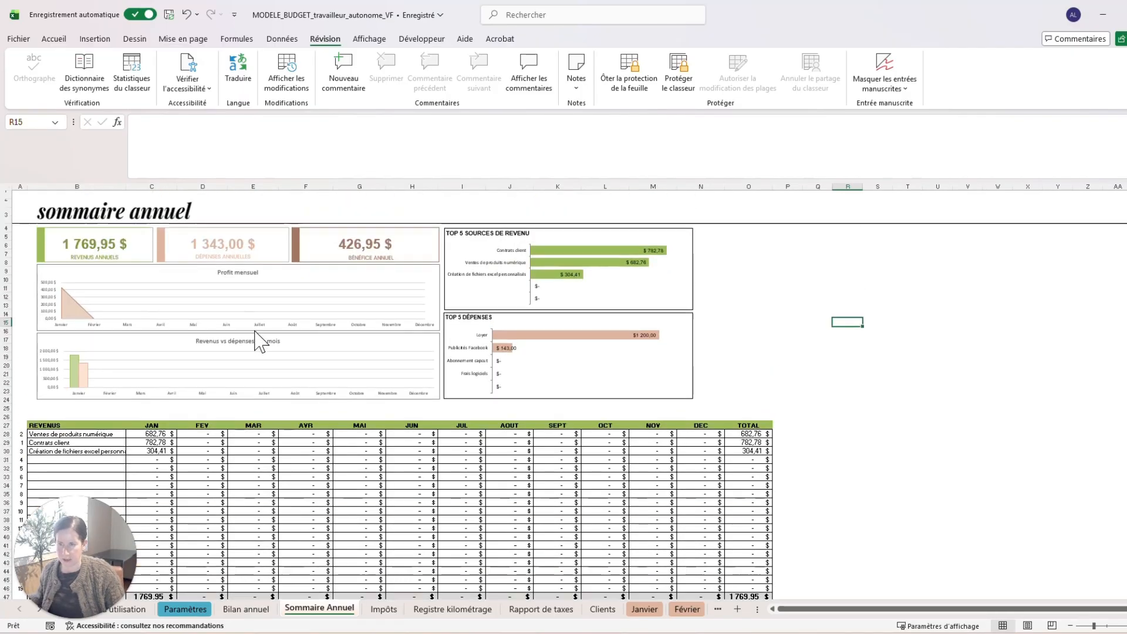
pyautogui.scroll(-13, 91, 328)
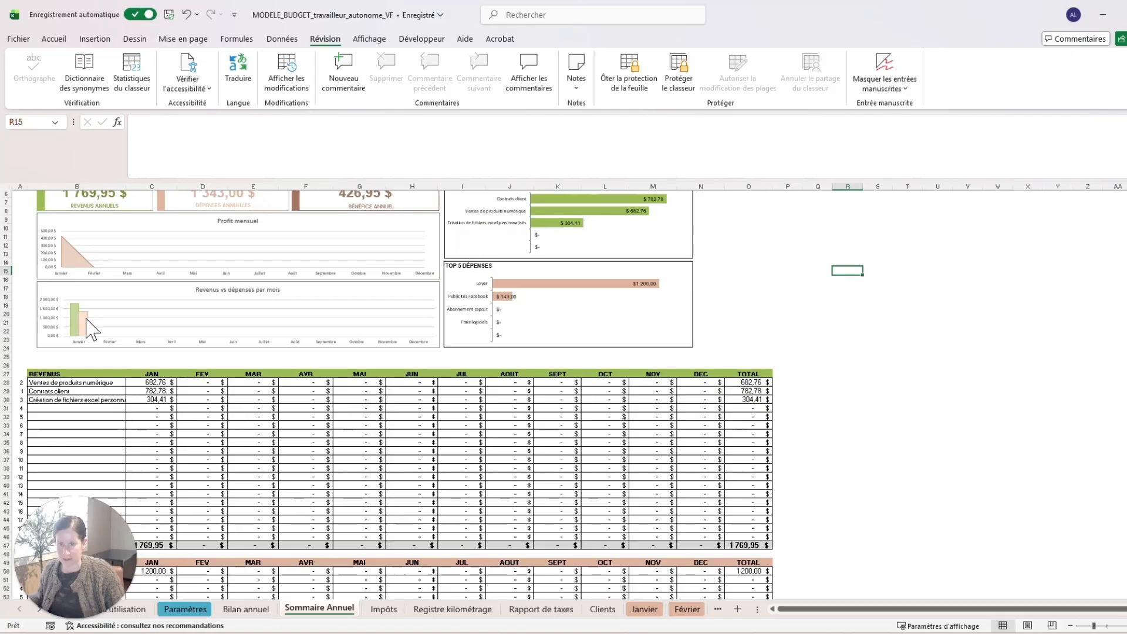
pyautogui.scroll(13, 392, 387)
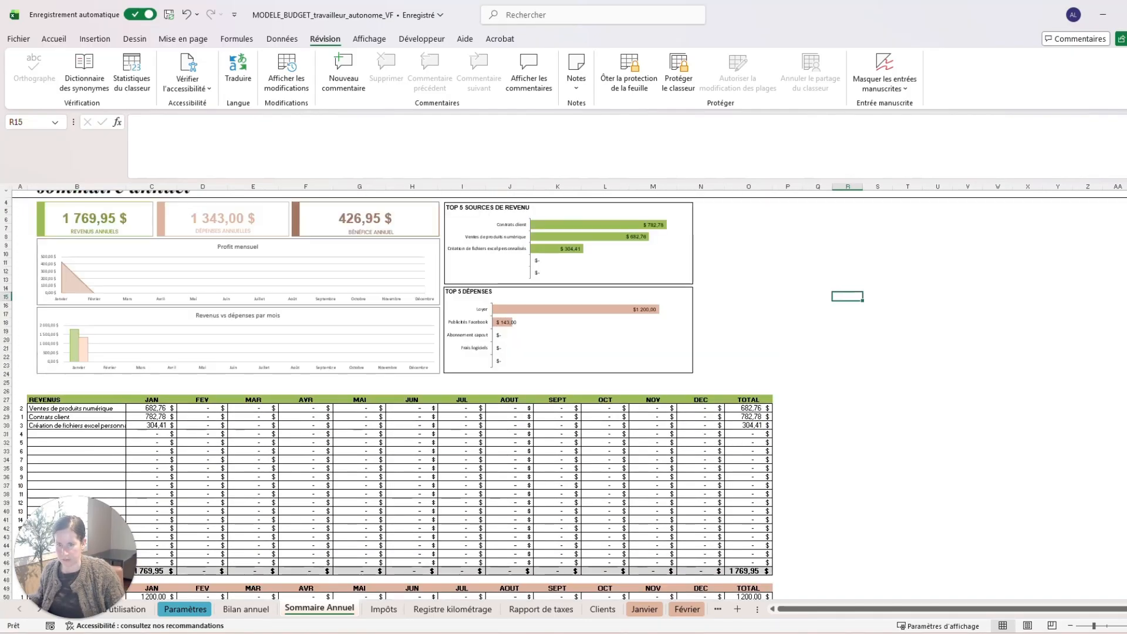
# Review the annual figures and the monthly revenue, expense and profit tables and charts on the Bilan annuel sheet
pyautogui.click(242, 609)
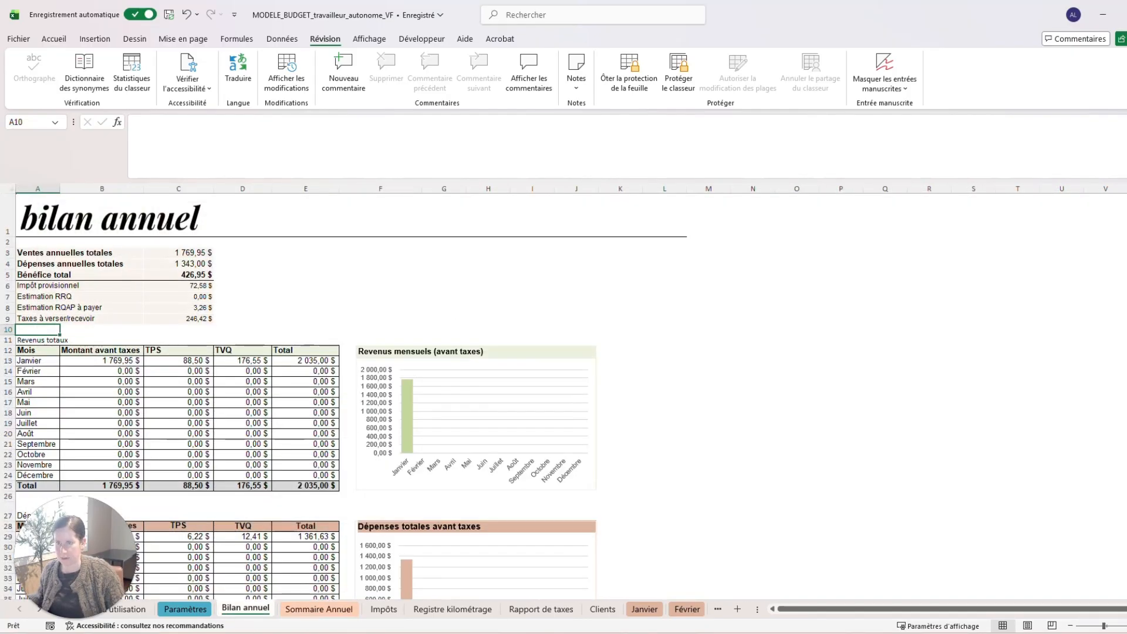
pyautogui.scroll(-6, 293, 396)
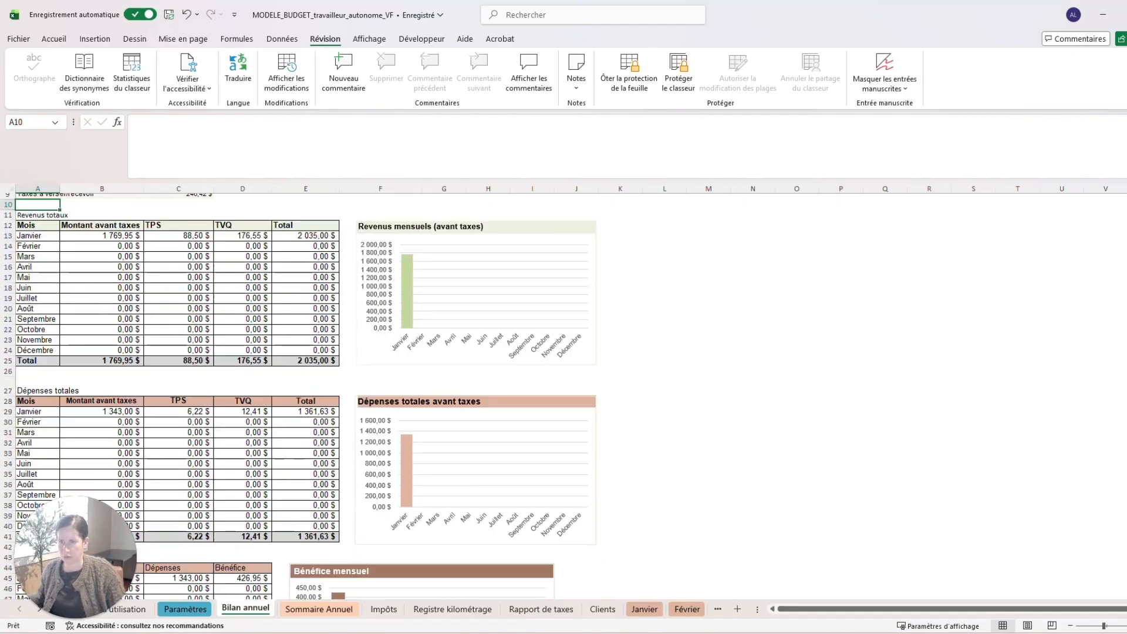
pyautogui.scroll(-4, 294, 396)
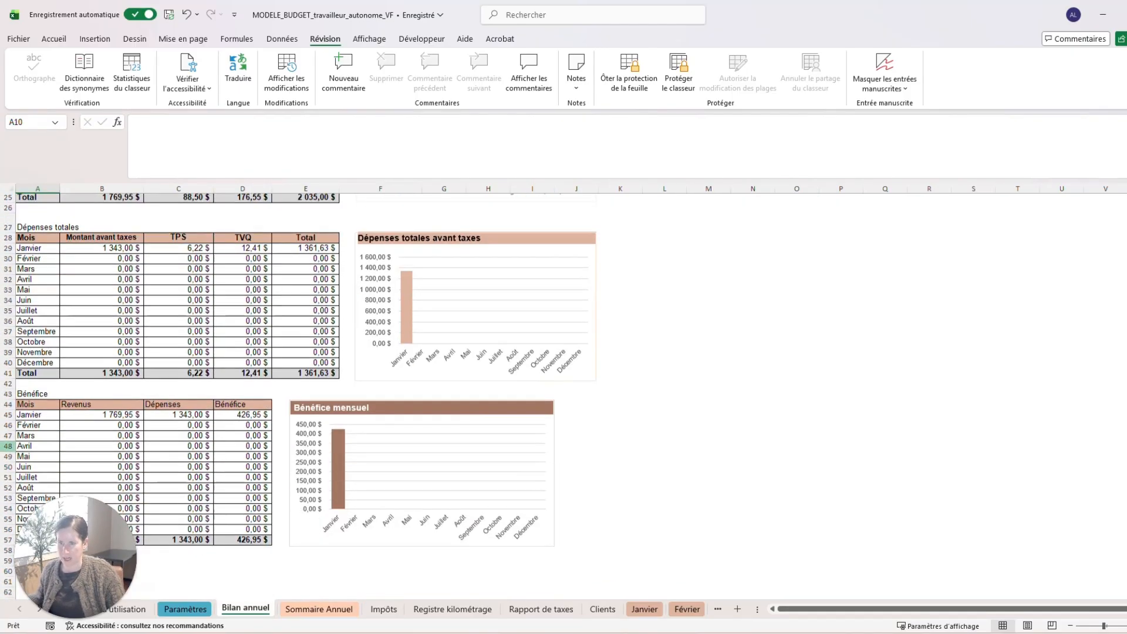
pyautogui.scroll(1, 293, 396)
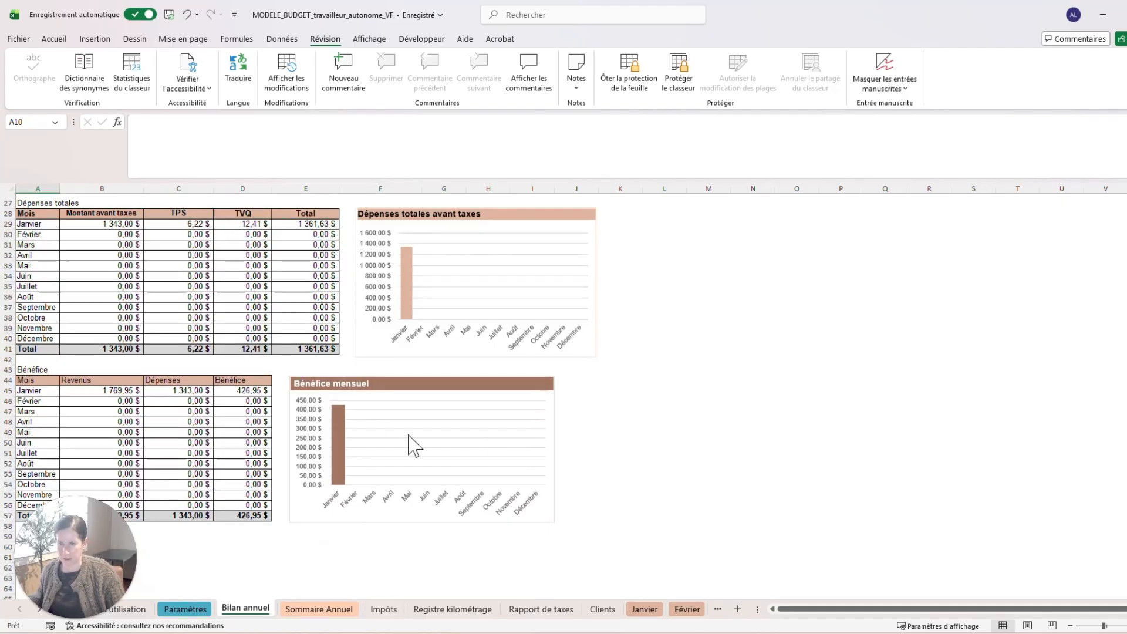
pyautogui.scroll(9, 411, 445)
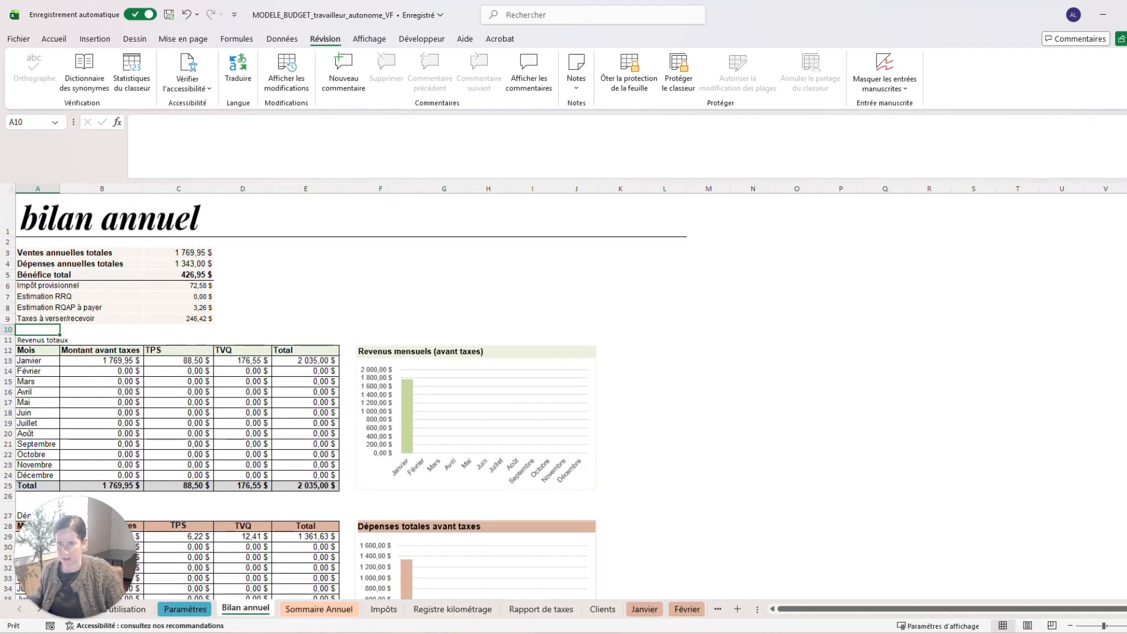
pyautogui.scroll(-1, 363, 329)
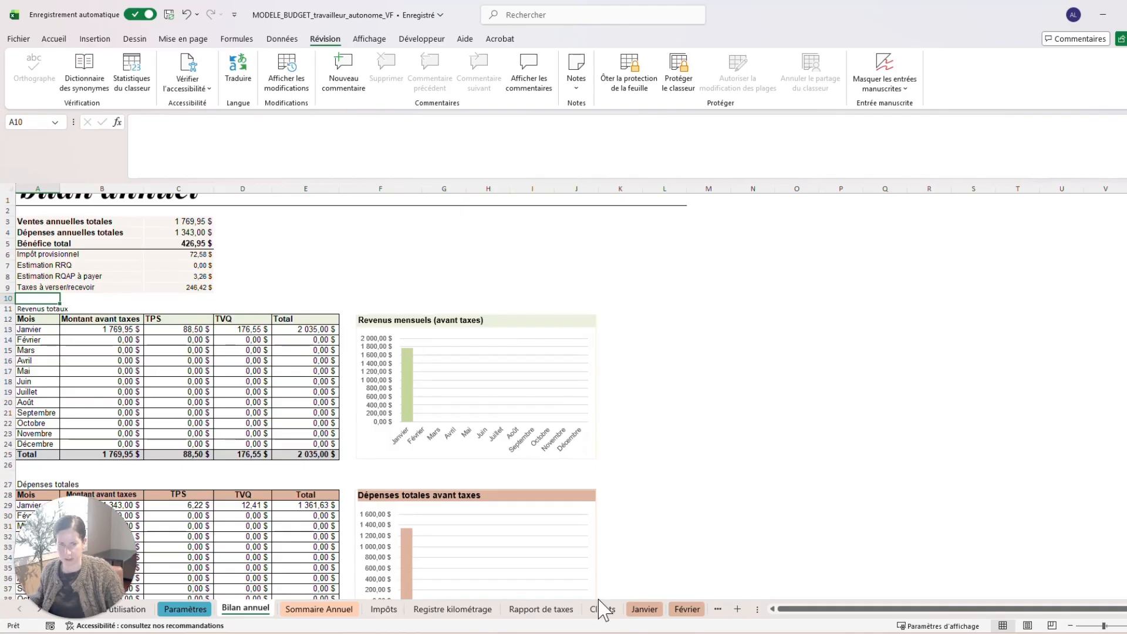
# Look over the Février sheet's results summary, category table and transactions table, briefly revisiting the Bilan annuel sheet
pyautogui.click(686, 610)
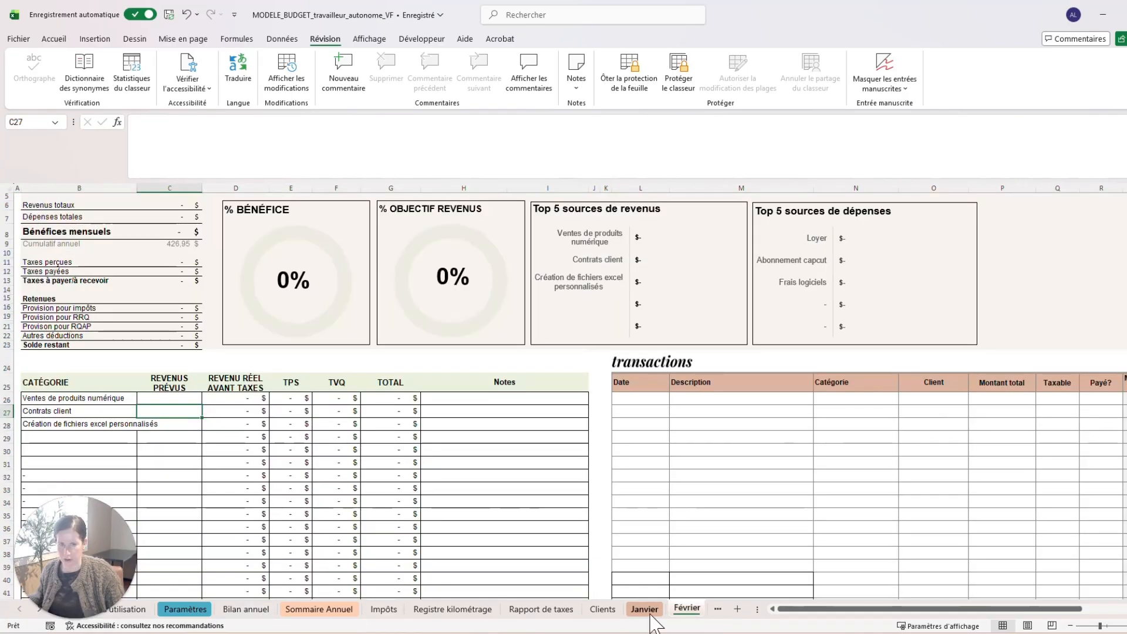
pyautogui.scroll(2, 564, 393)
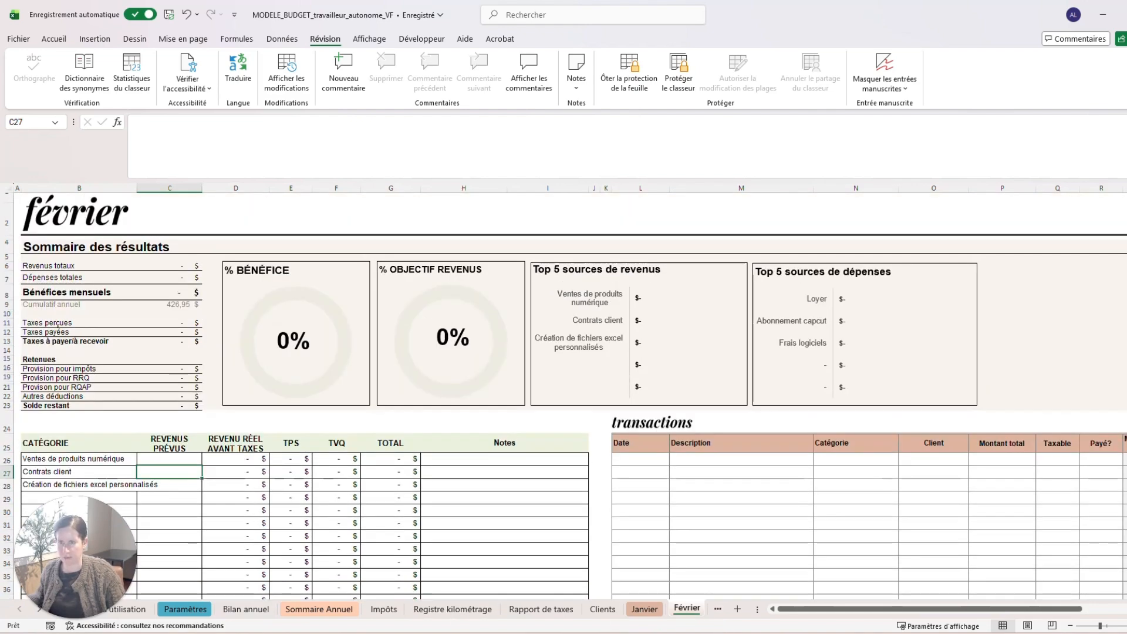
pyautogui.scroll(-2, 563, 394)
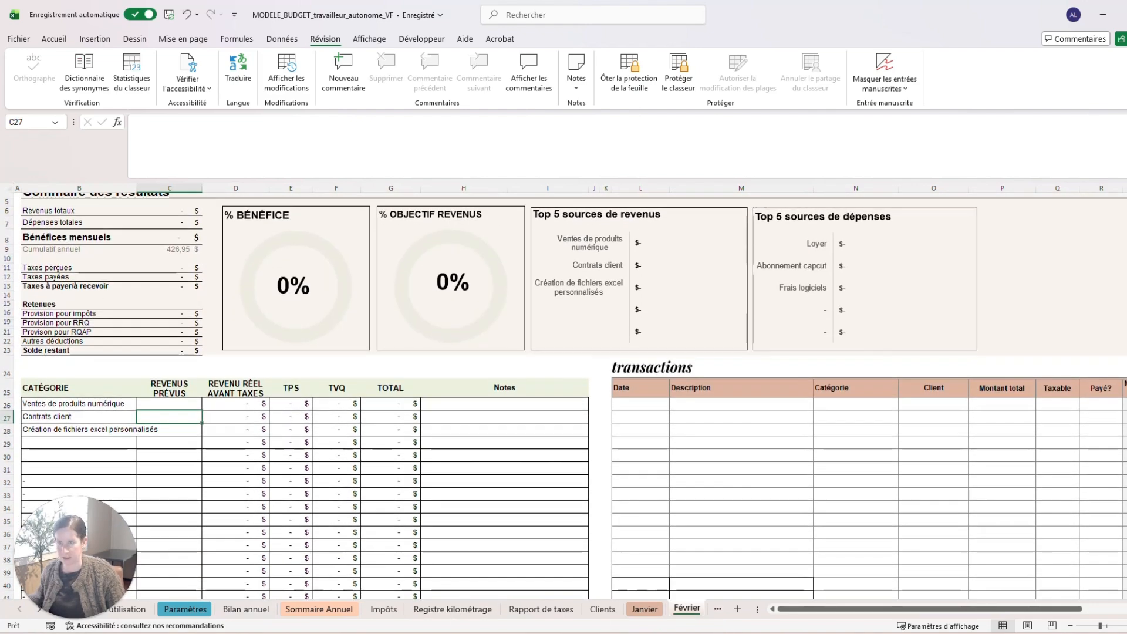
pyautogui.click(337, 609)
pyautogui.click(247, 609)
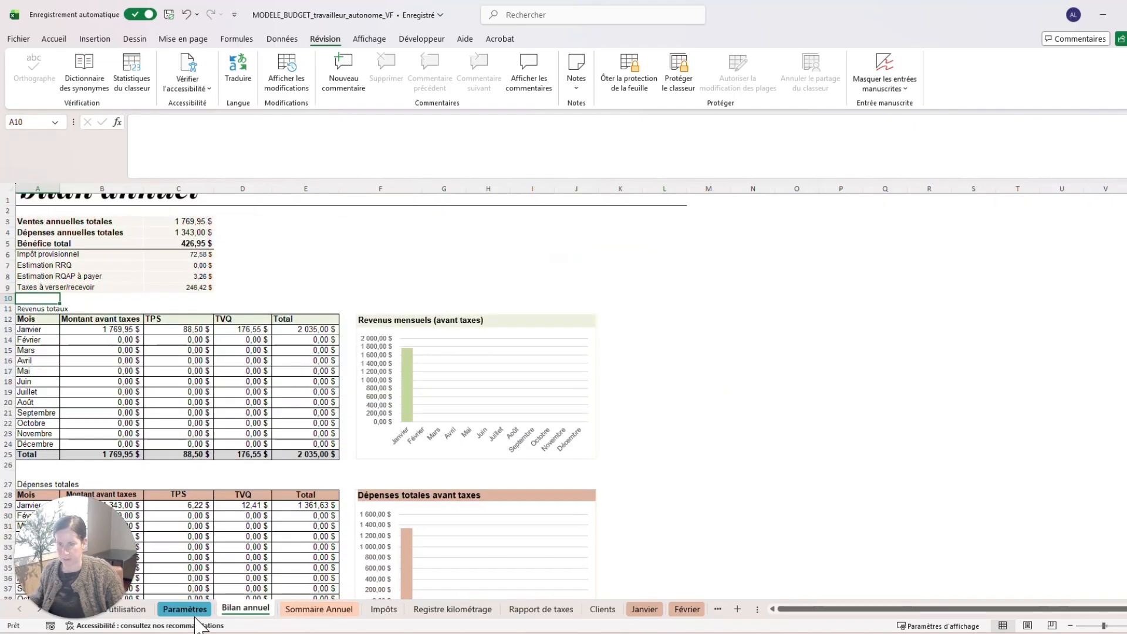
pyautogui.click(176, 609)
pyautogui.scroll(3, 563, 393)
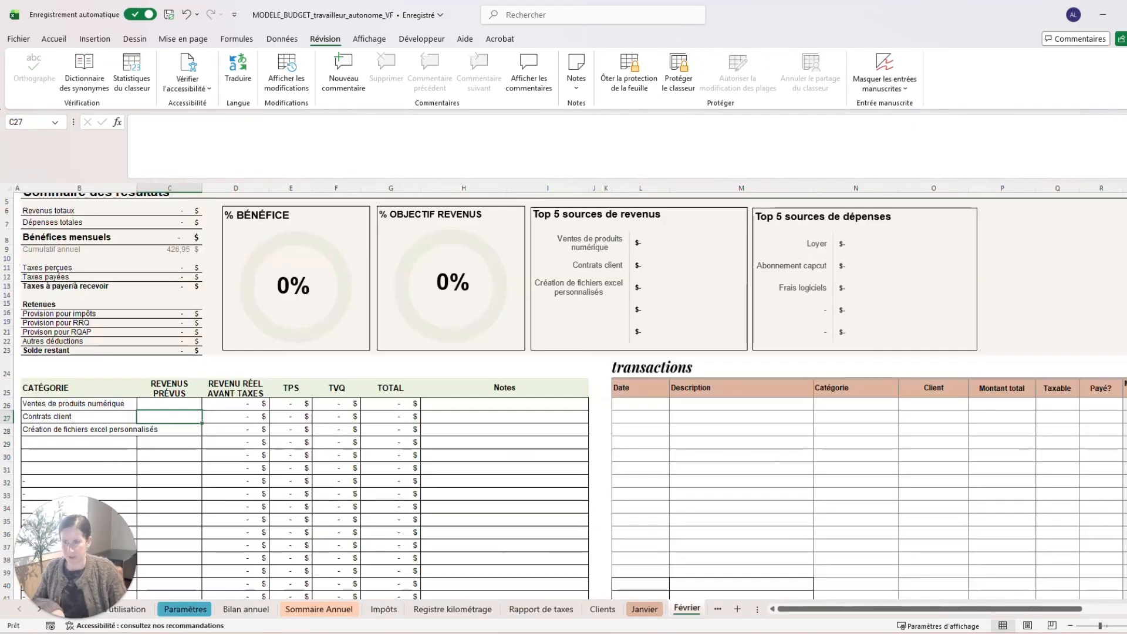
pyautogui.scroll(2, 564, 394)
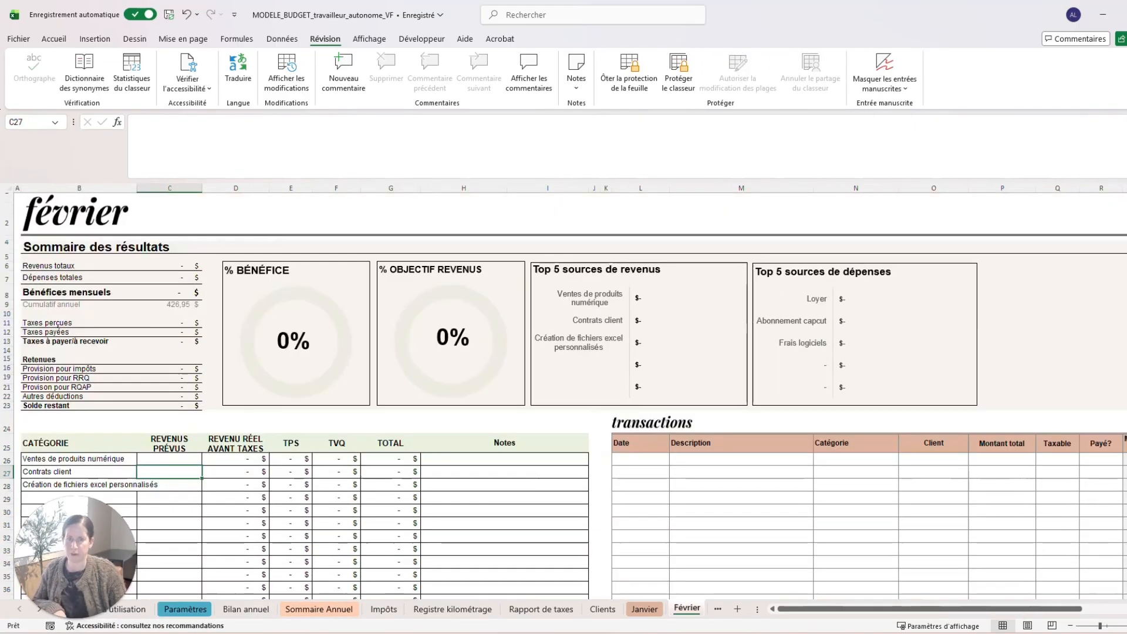